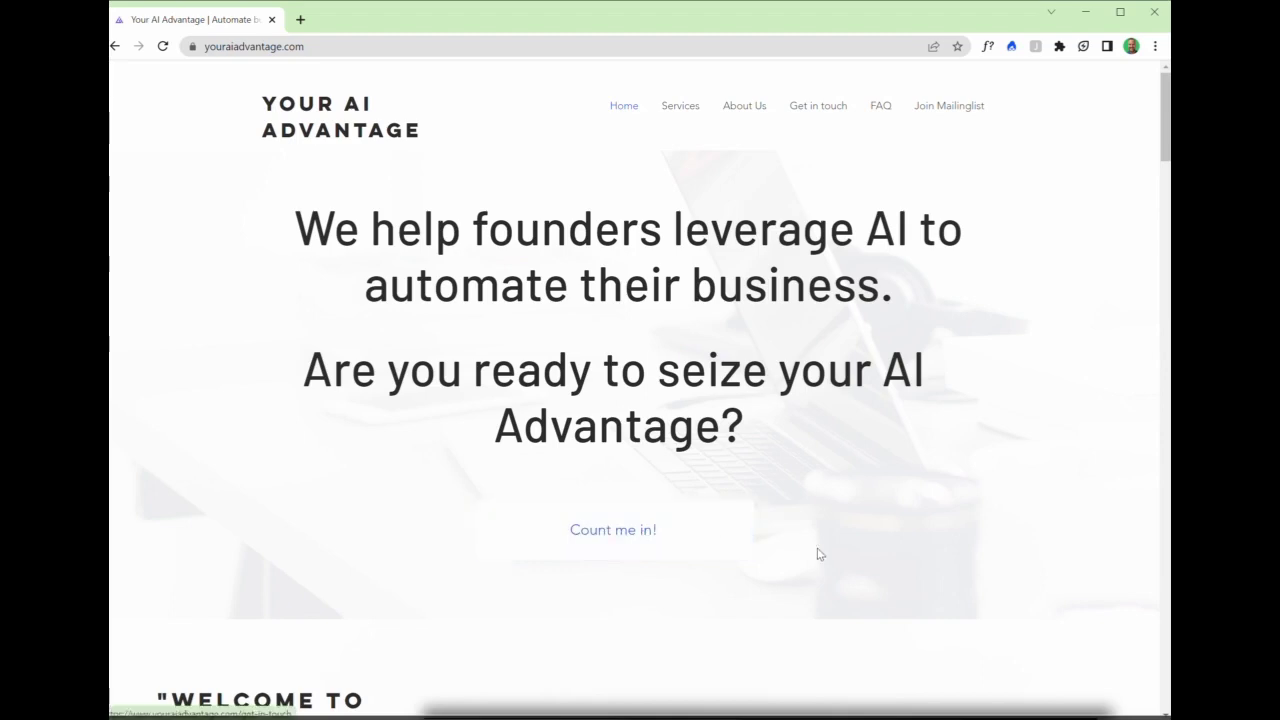
# - Review the Your AI Advantage home page, from the opening banner through services and about us to the free consultation offer
pyautogui.scroll(-3, 819, 556)
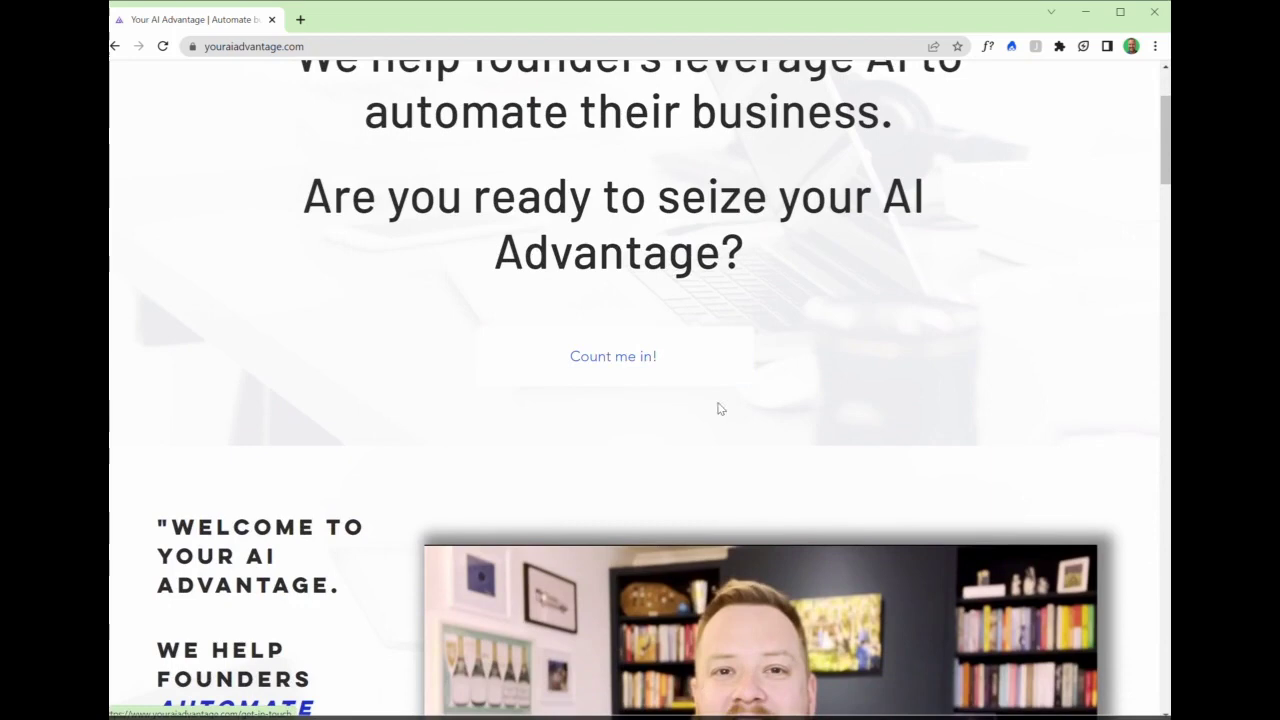
pyautogui.scroll(-3, 740, 423)
pyautogui.scroll(-3, 740, 426)
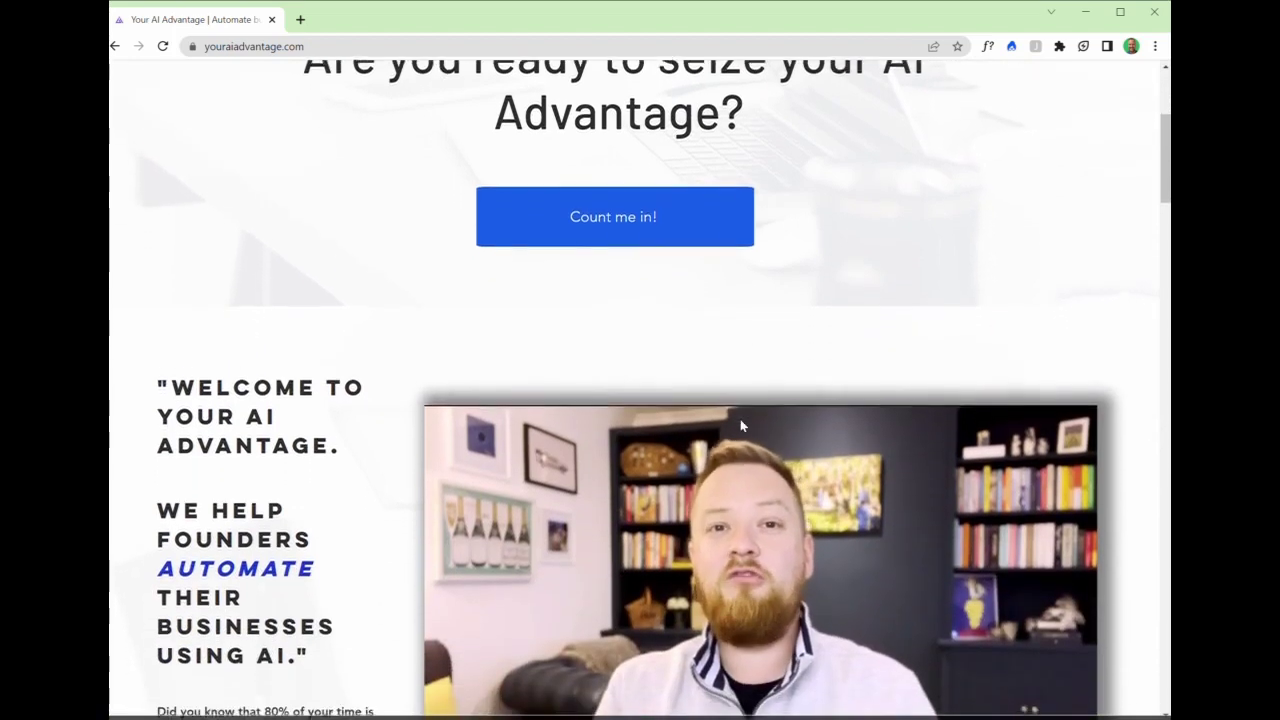
pyautogui.scroll(-3, 753, 529)
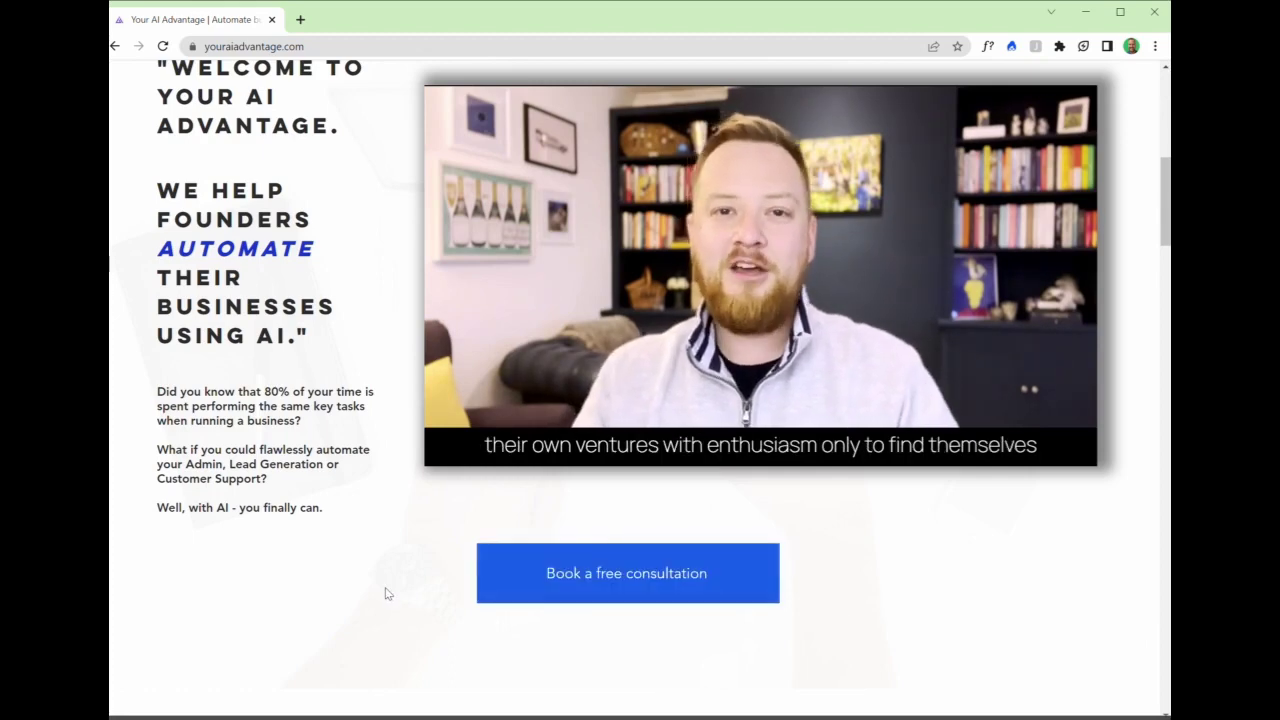
pyautogui.scroll(-3, 383, 591)
pyautogui.scroll(-1, 388, 594)
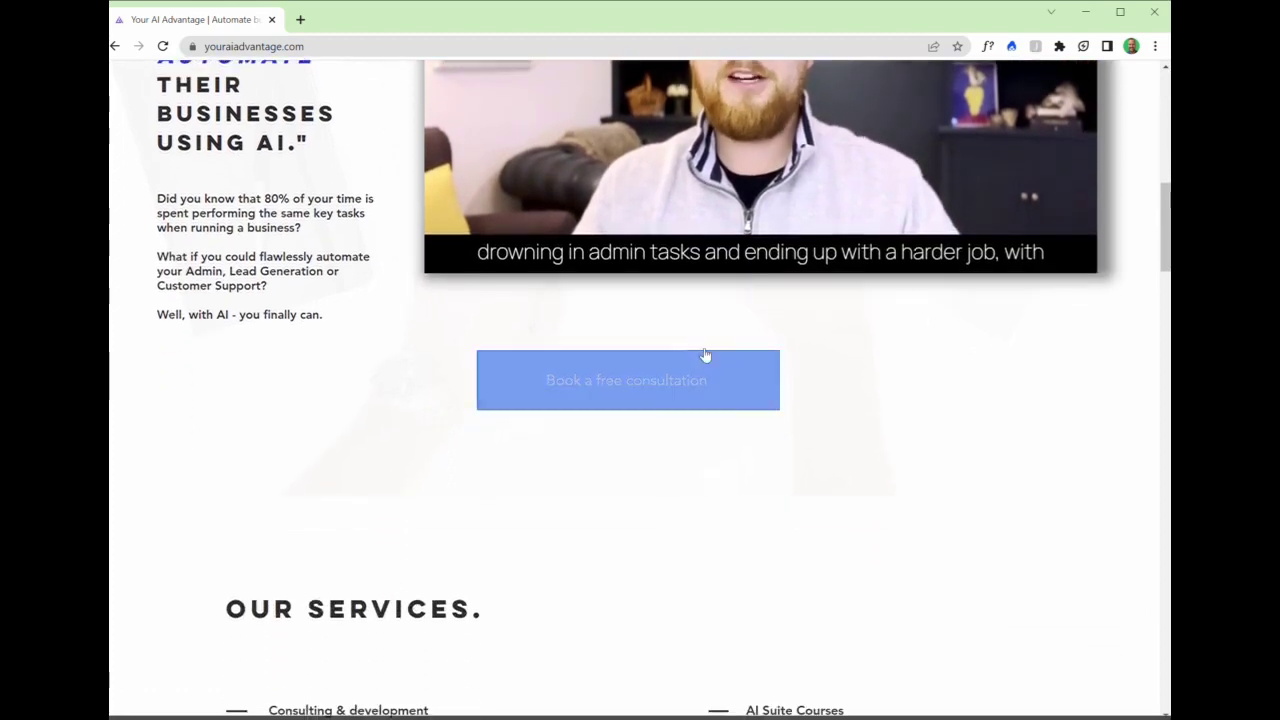
pyautogui.scroll(-10, 484, 563)
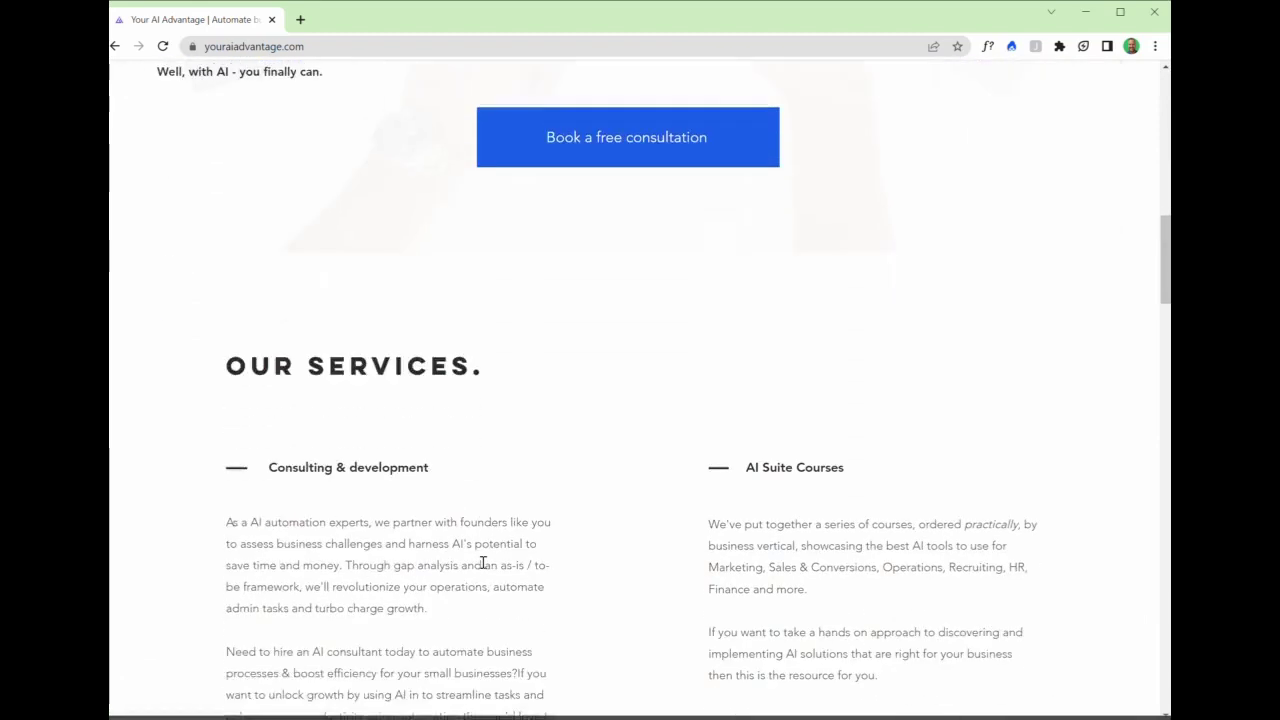
pyautogui.scroll(-15, 551, 614)
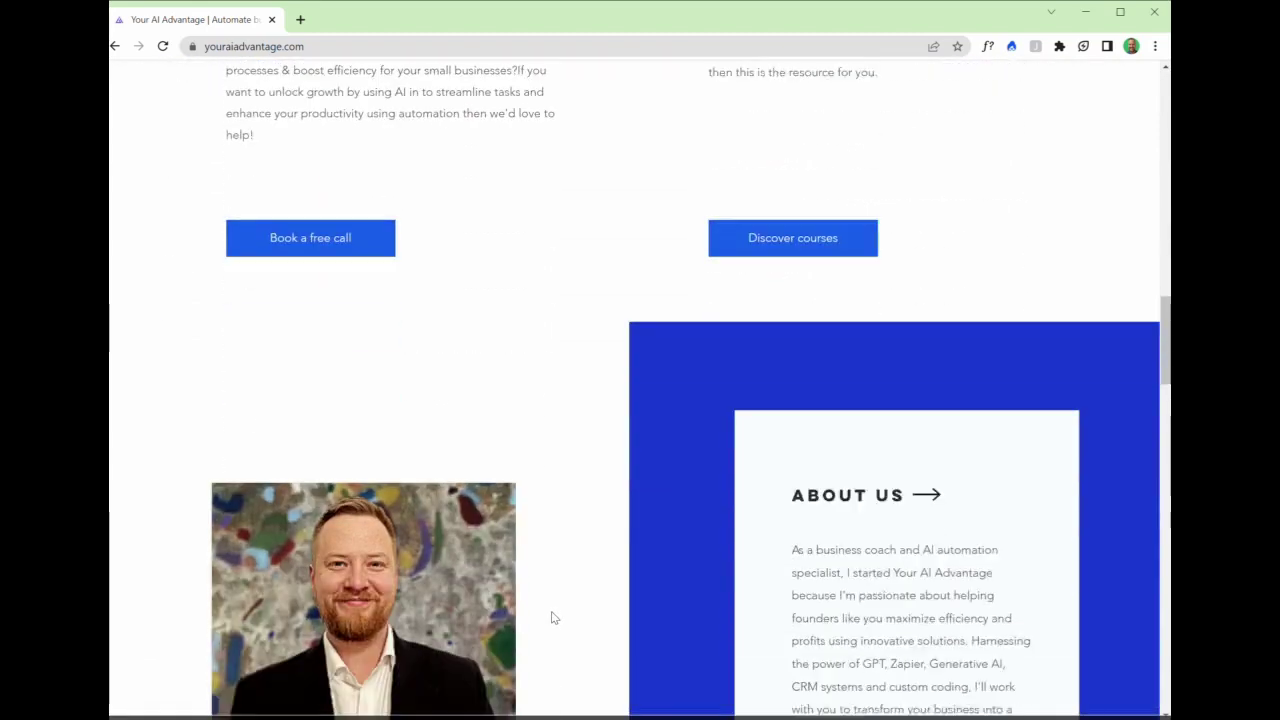
pyautogui.scroll(-16, 551, 613)
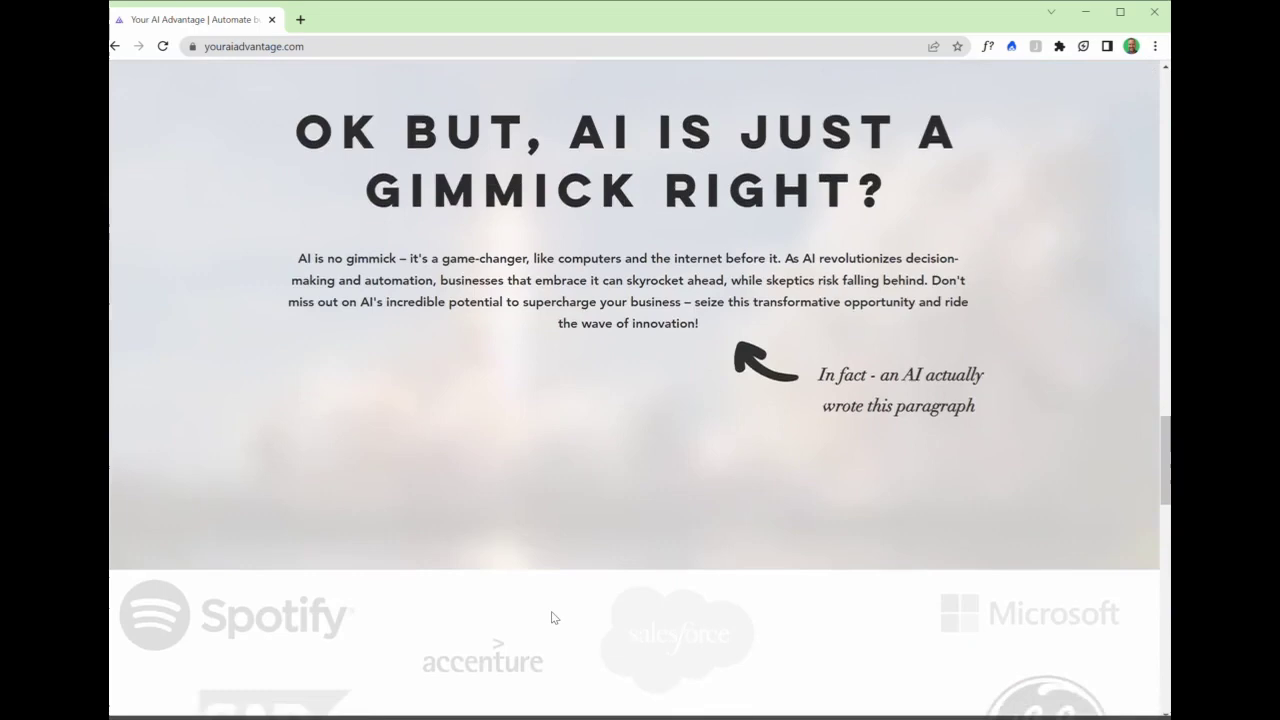
pyautogui.scroll(-15, 551, 618)
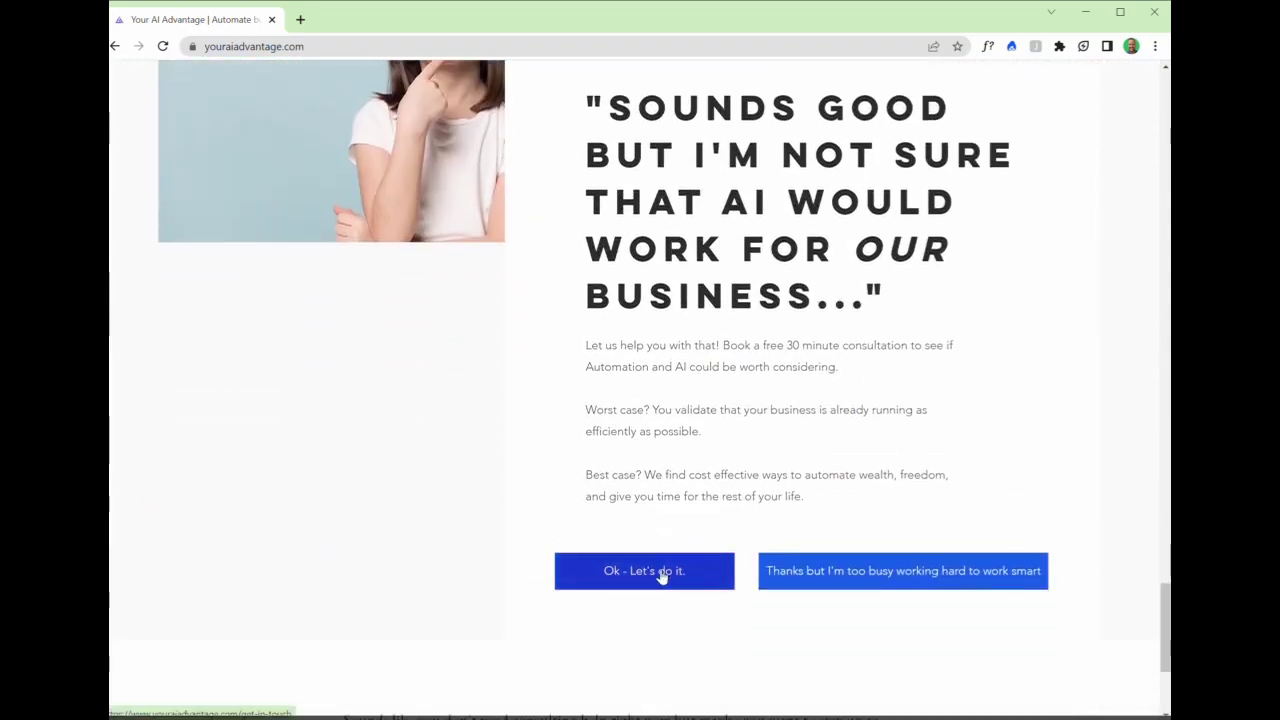
pyautogui.scroll(20, 597, 276)
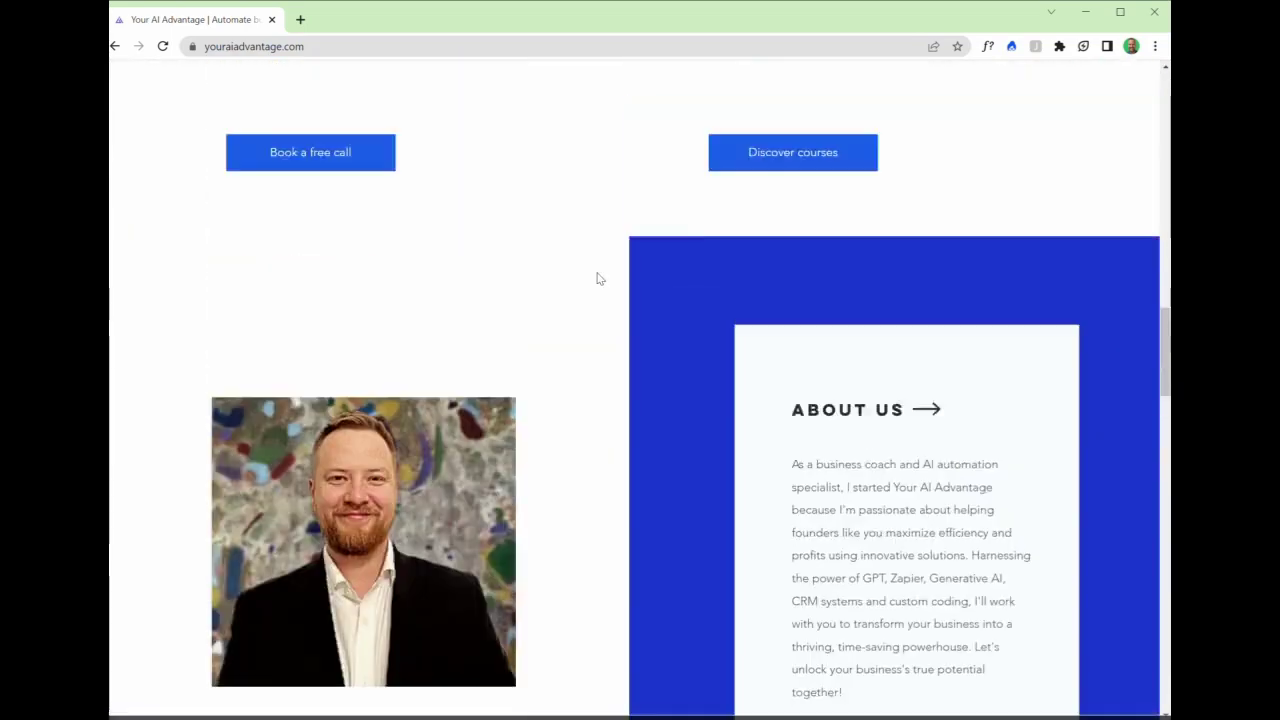
pyautogui.scroll(9, 599, 278)
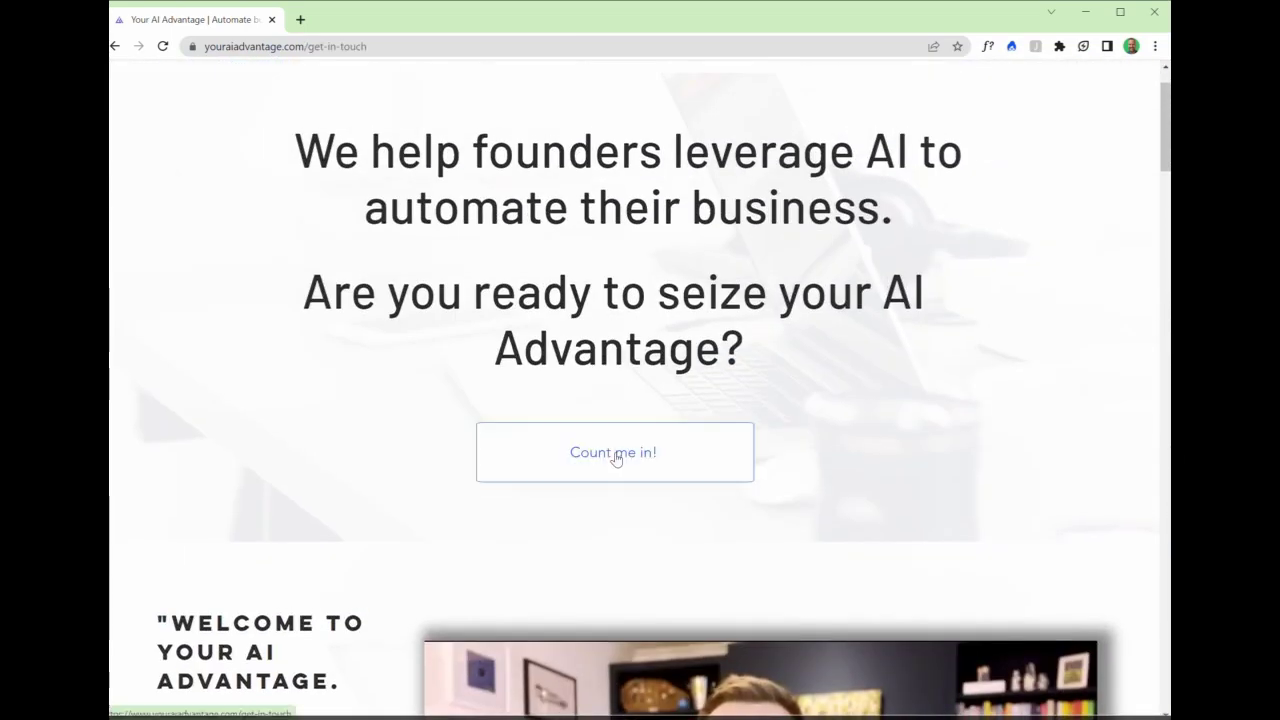
# - Open the contact form through the home page's "Count me in!" call to action and look over its contact detail fields
pyautogui.click(616, 457)
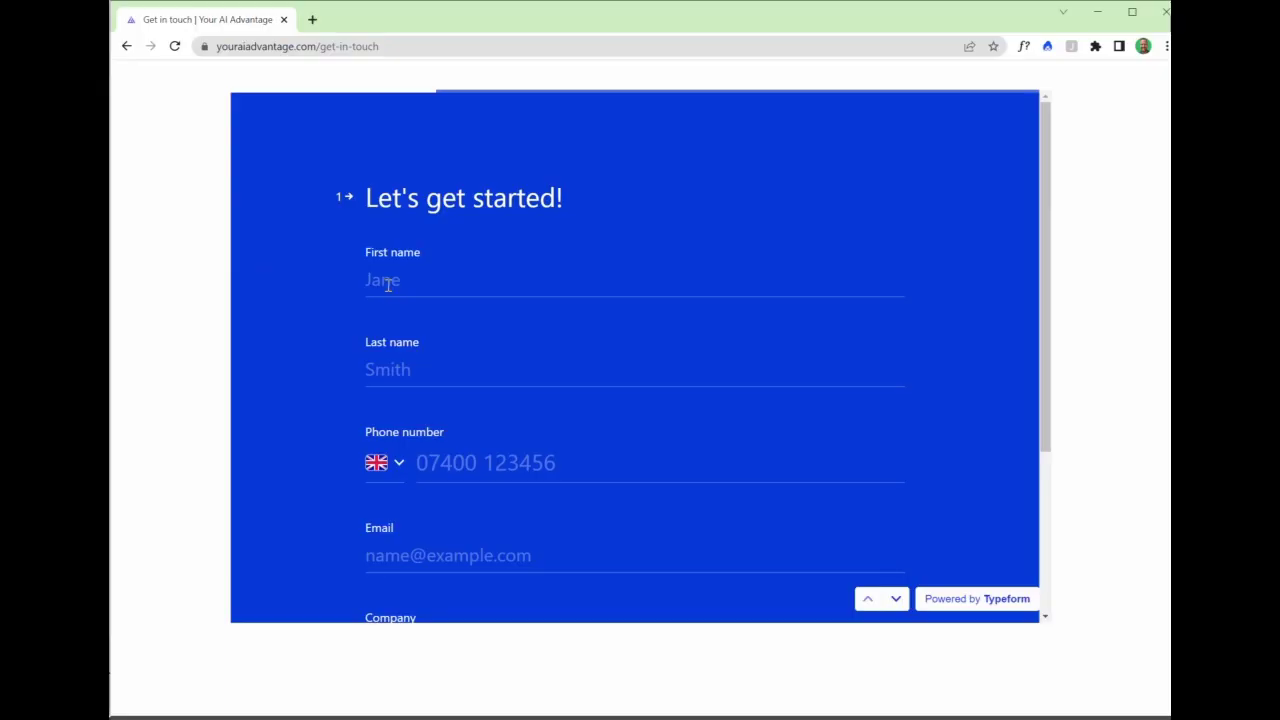
pyautogui.click(388, 285)
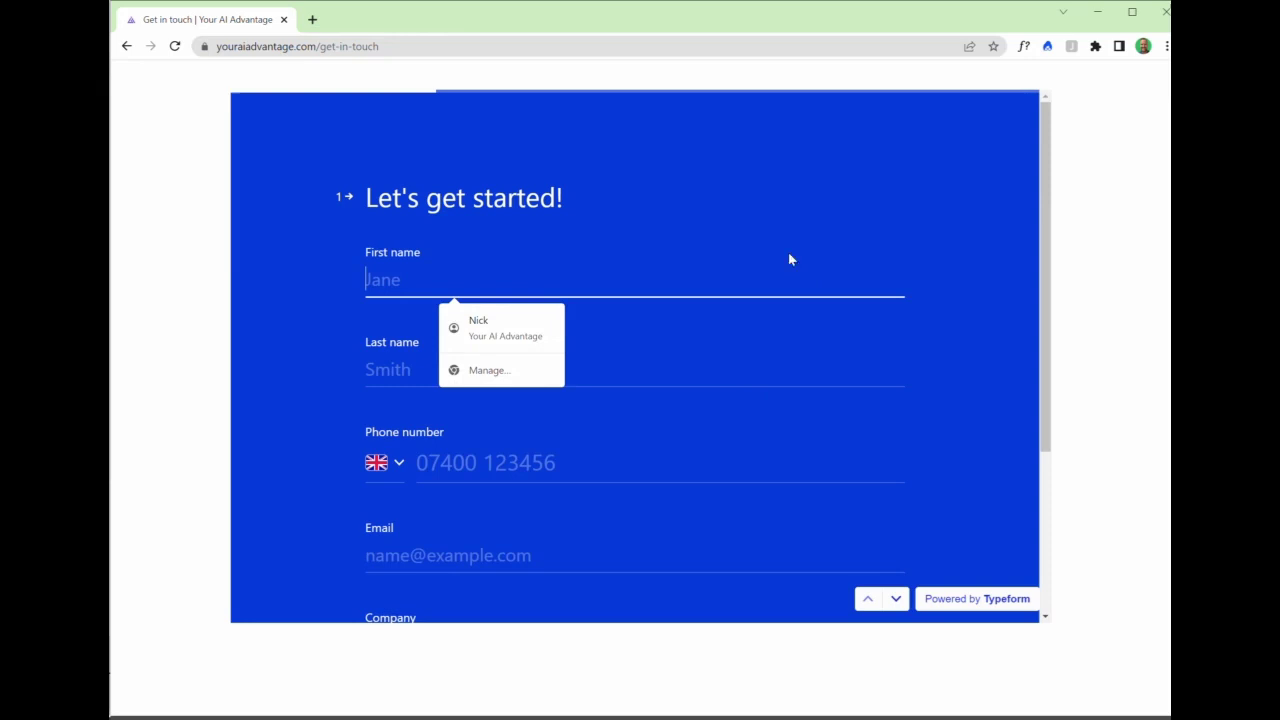
pyautogui.click(983, 341)
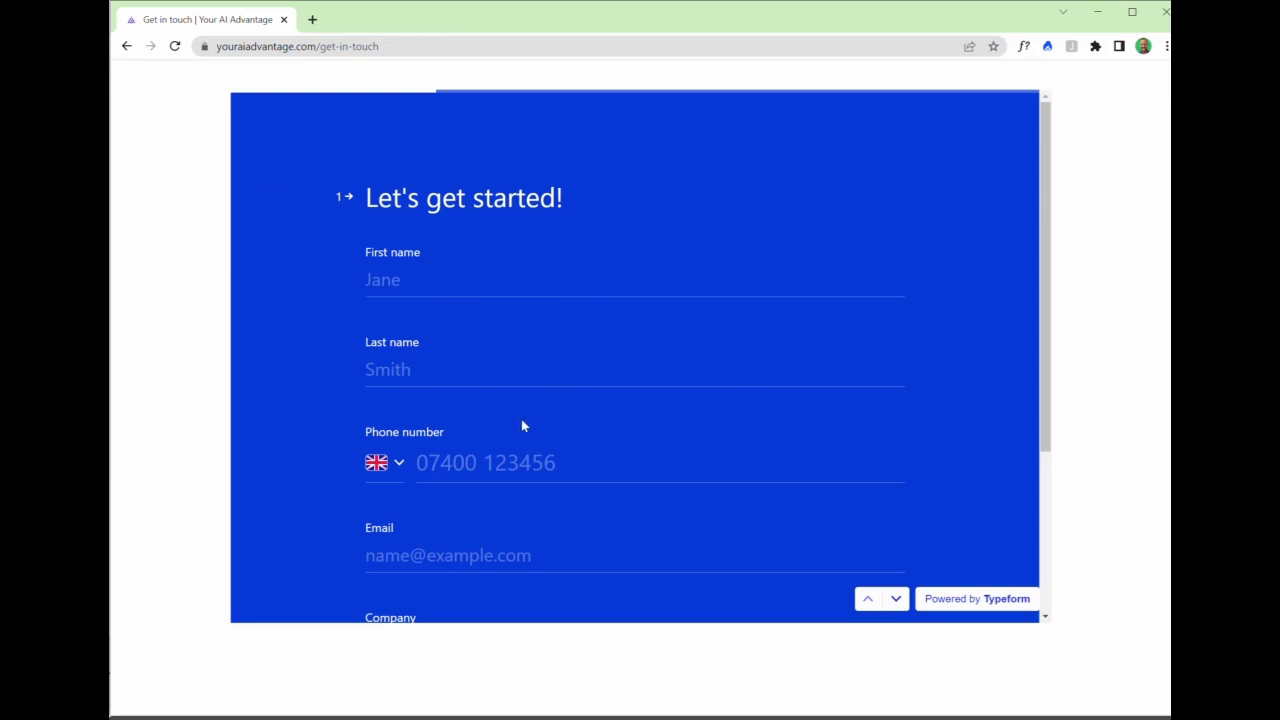
pyautogui.scroll(-3, 551, 421)
pyautogui.scroll(3, 400, 295)
pyautogui.scroll(-2, 526, 366)
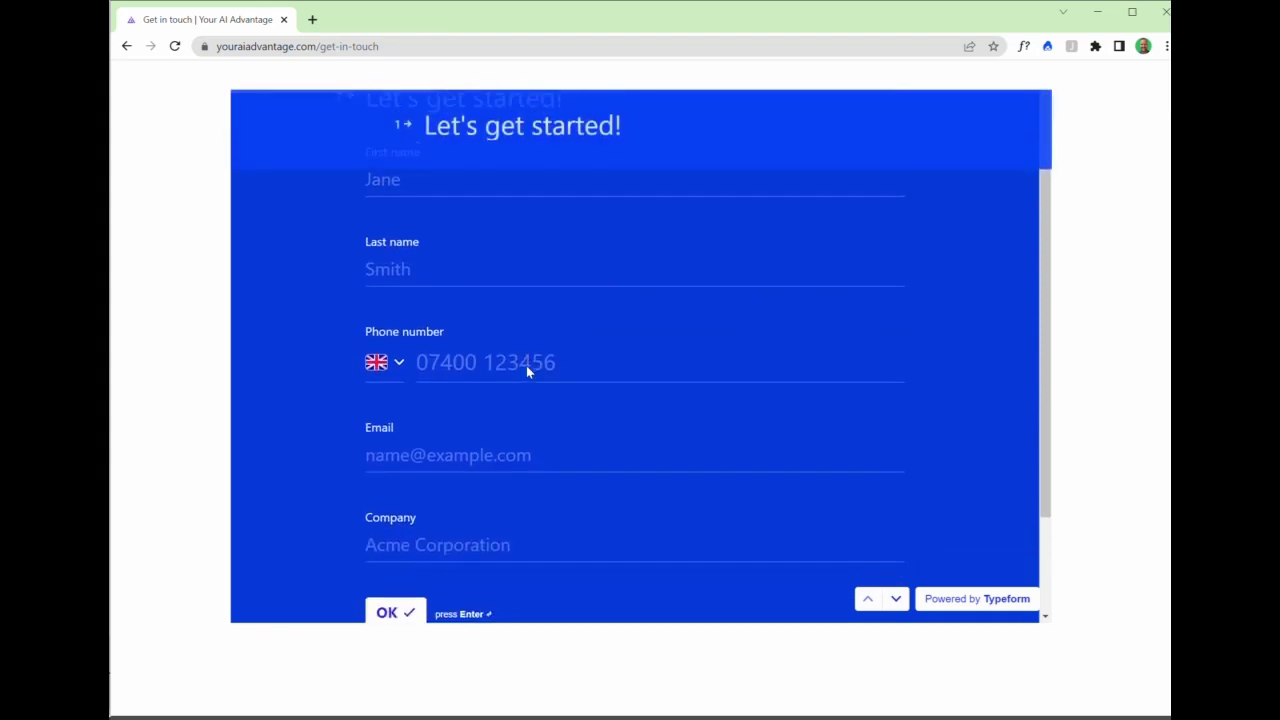
pyautogui.scroll(2, 526, 365)
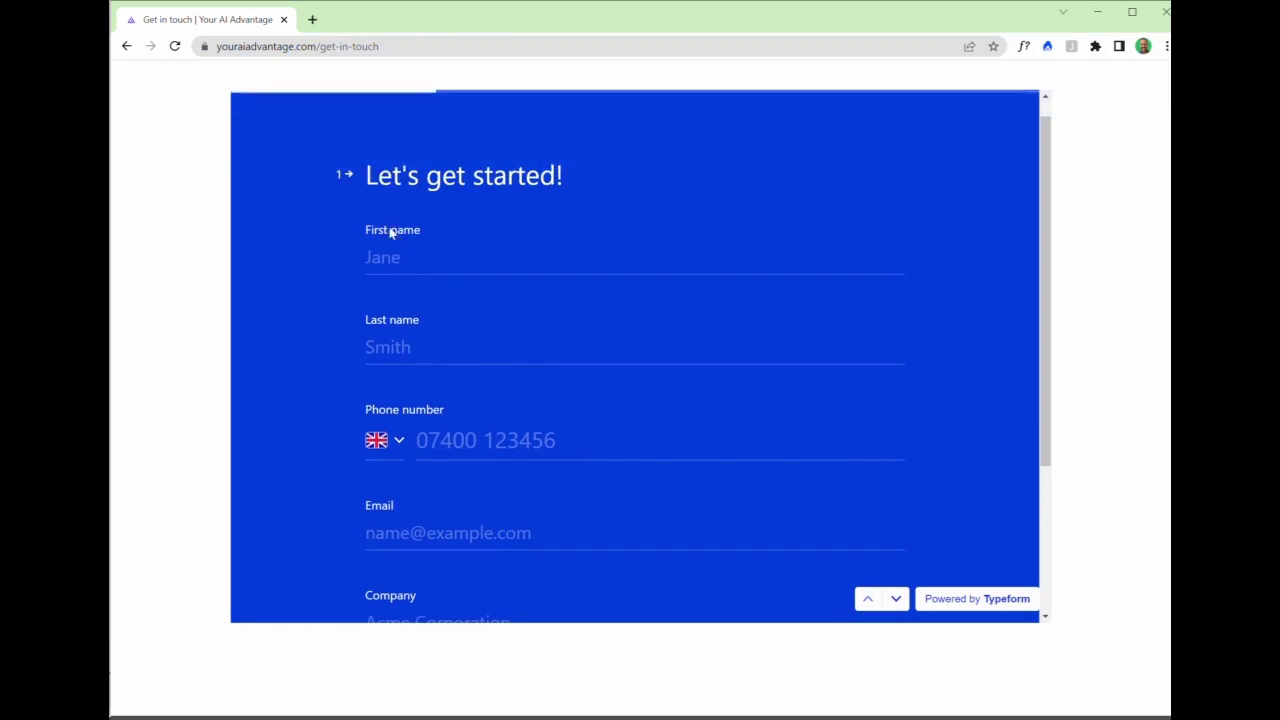
pyautogui.scroll(-2, 307, 485)
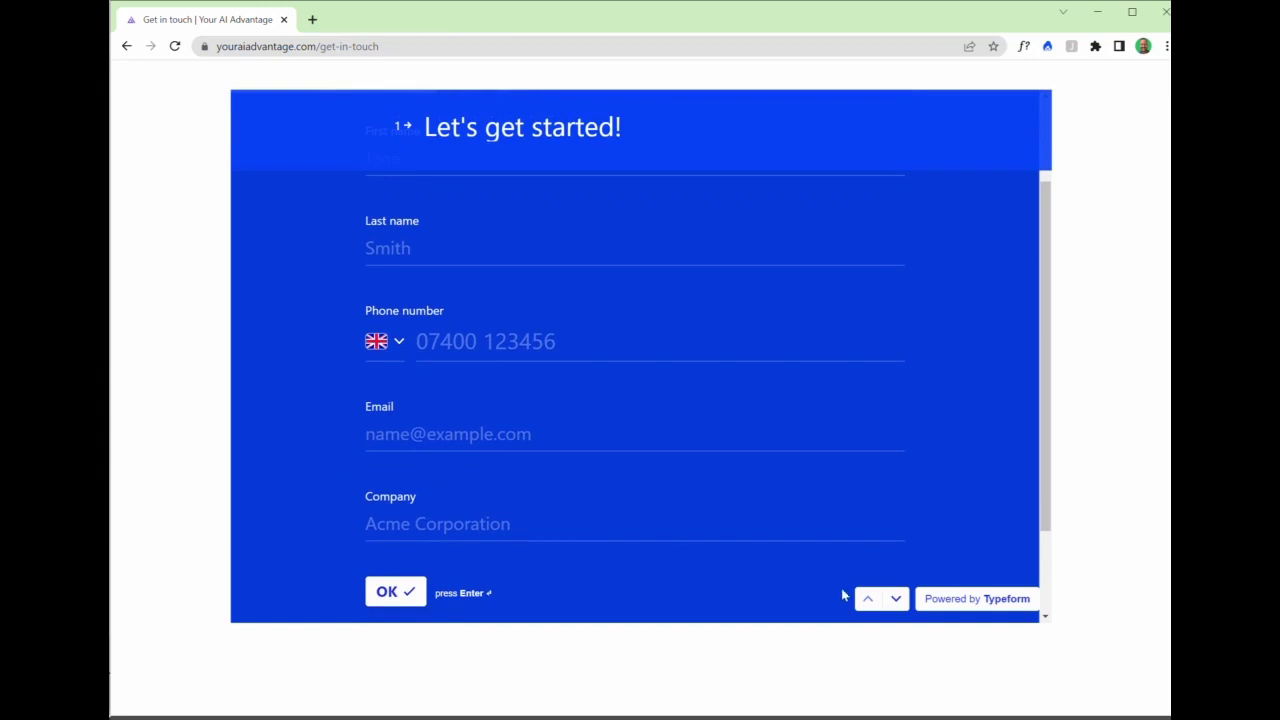
# - Skip the contact details and answer the services question with learning about AI automation and automating lead capture / sales processes
pyautogui.click(905, 602)
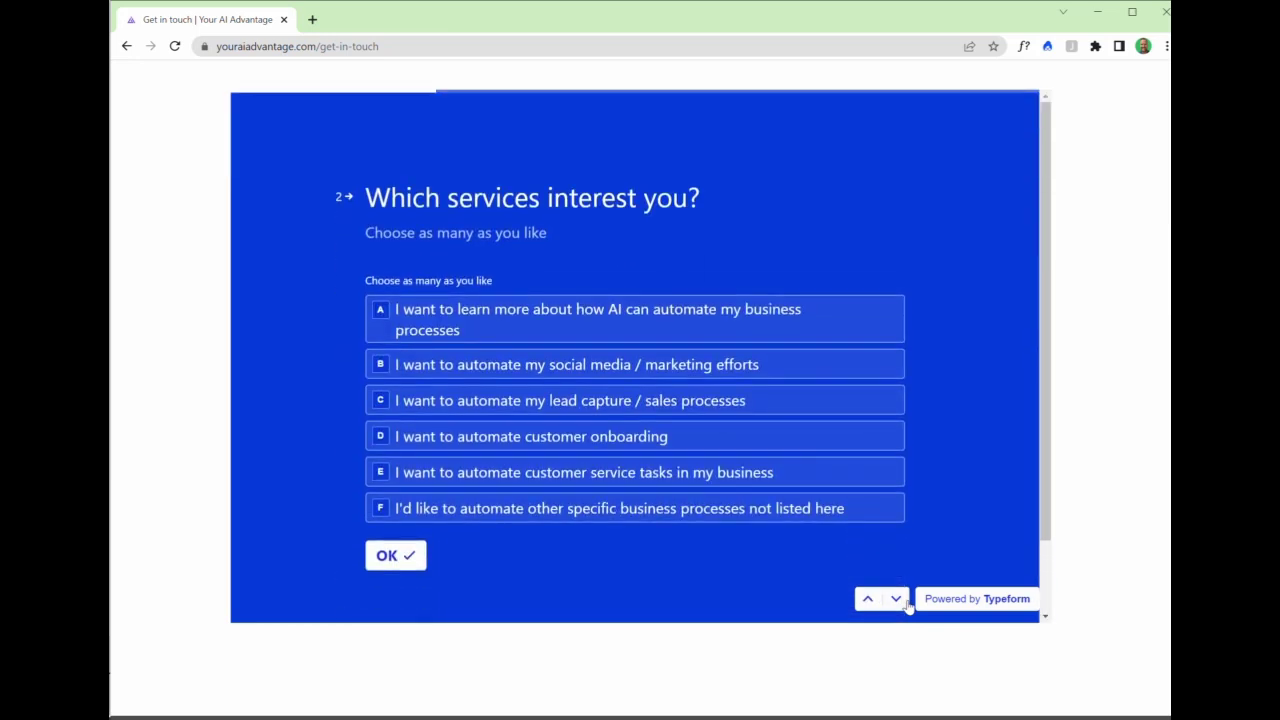
pyautogui.click(455, 326)
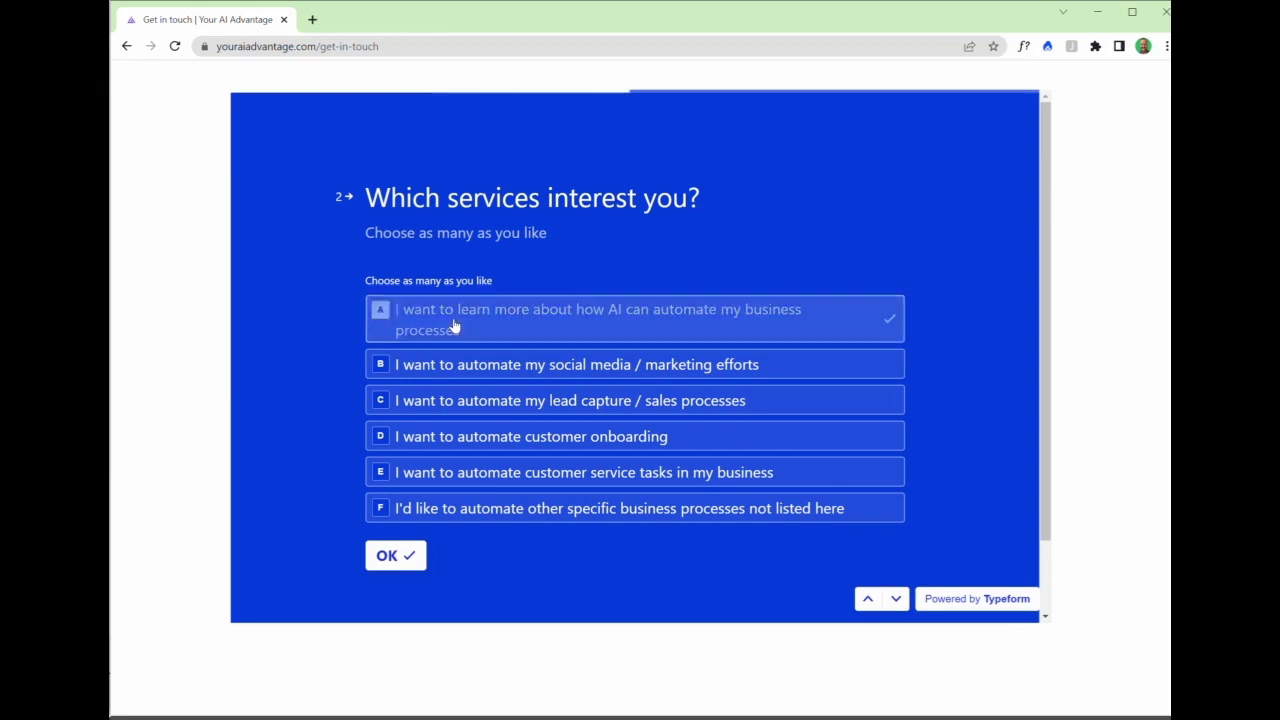
pyautogui.click(494, 413)
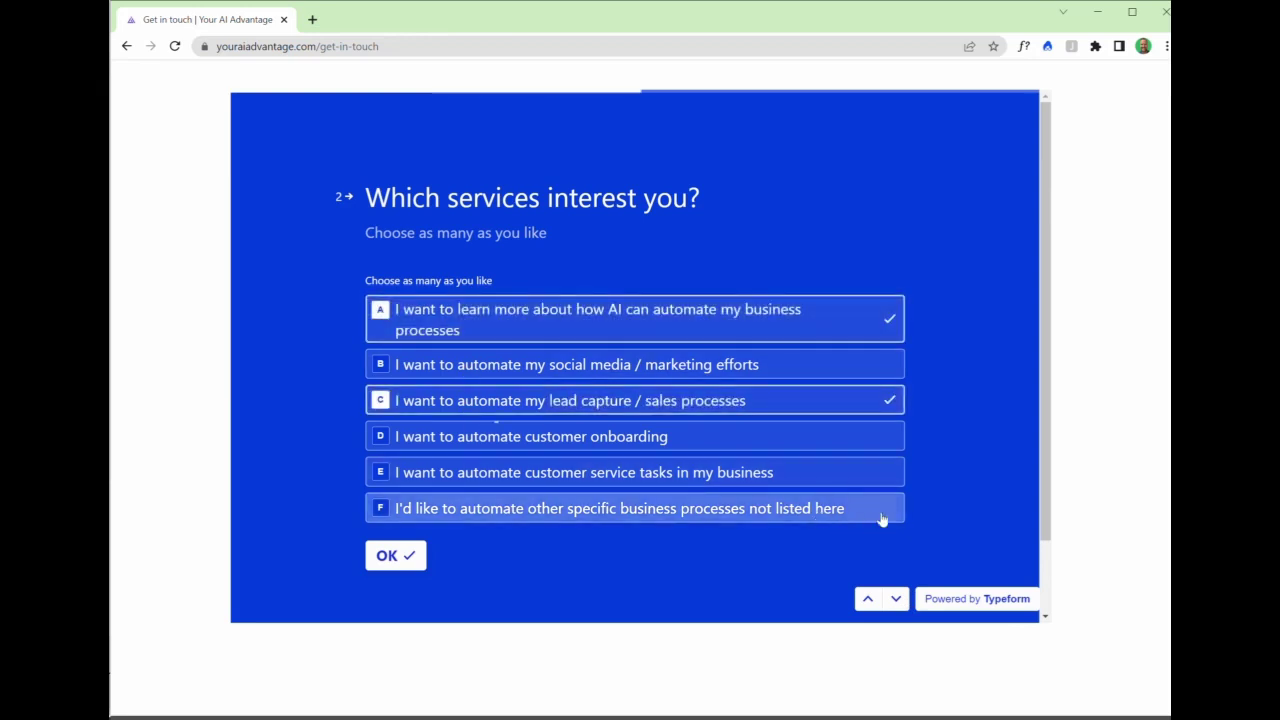
pyautogui.click(896, 599)
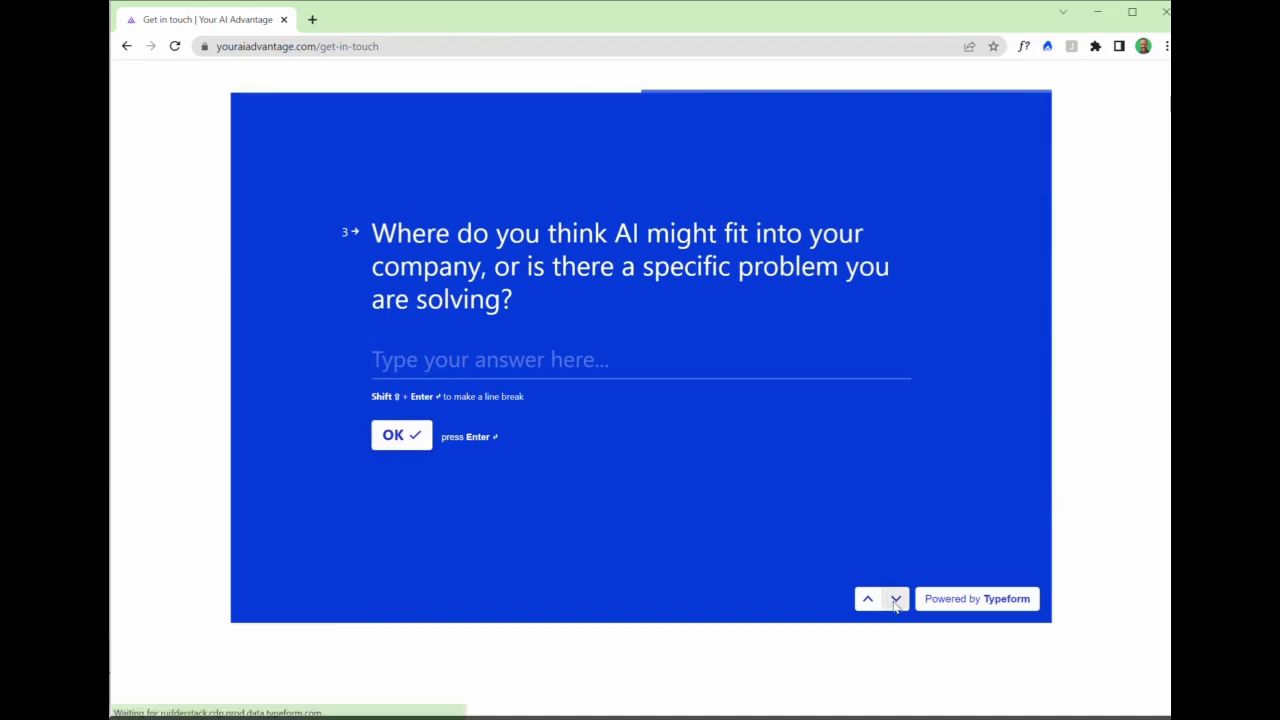
# - Skip the open question about AI fit and choose the 1:00pm consultation slot on Friday, May 12, 2023
pyautogui.click(895, 600)
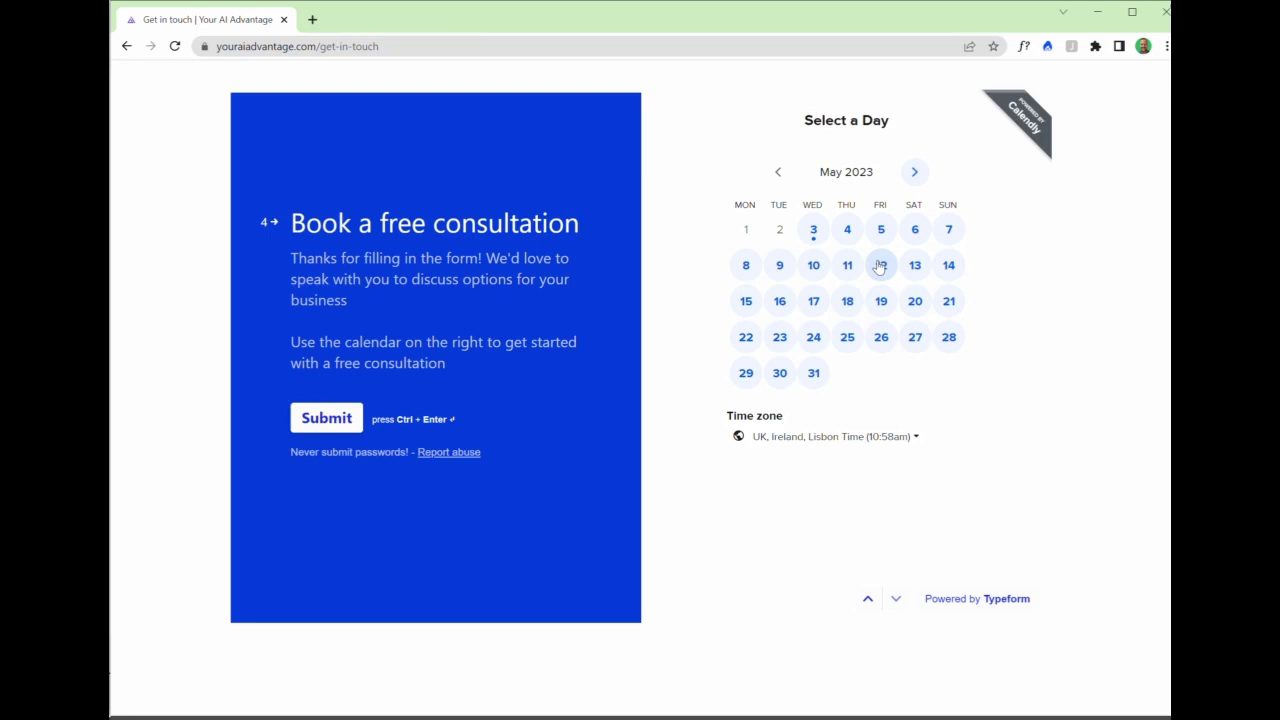
pyautogui.click(880, 266)
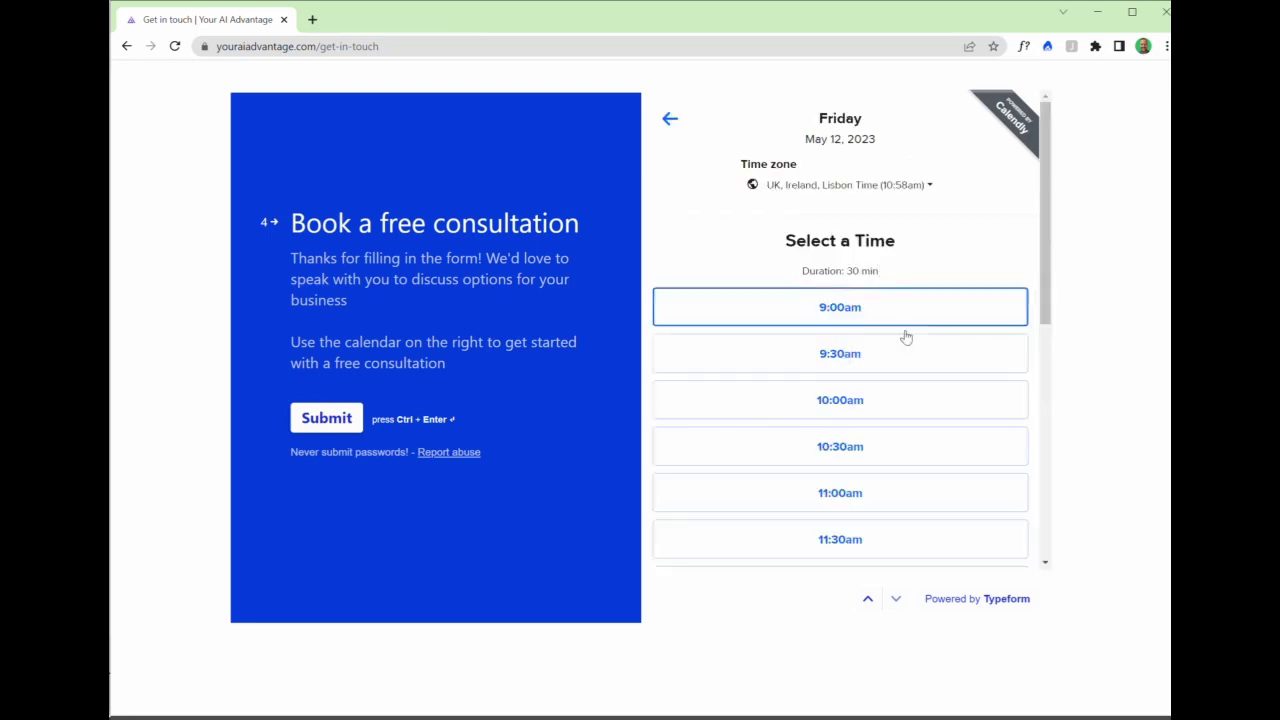
pyautogui.click(843, 446)
pyautogui.scroll(-2, 877, 371)
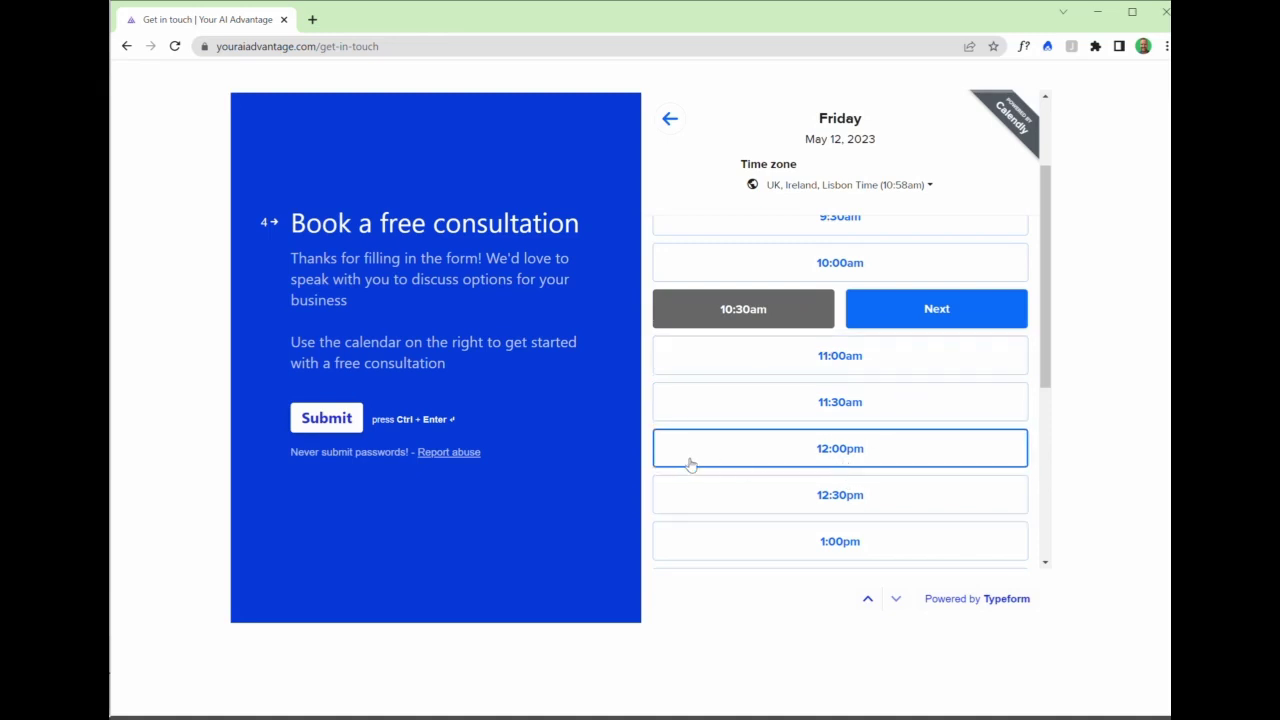
pyautogui.scroll(-1, 797, 492)
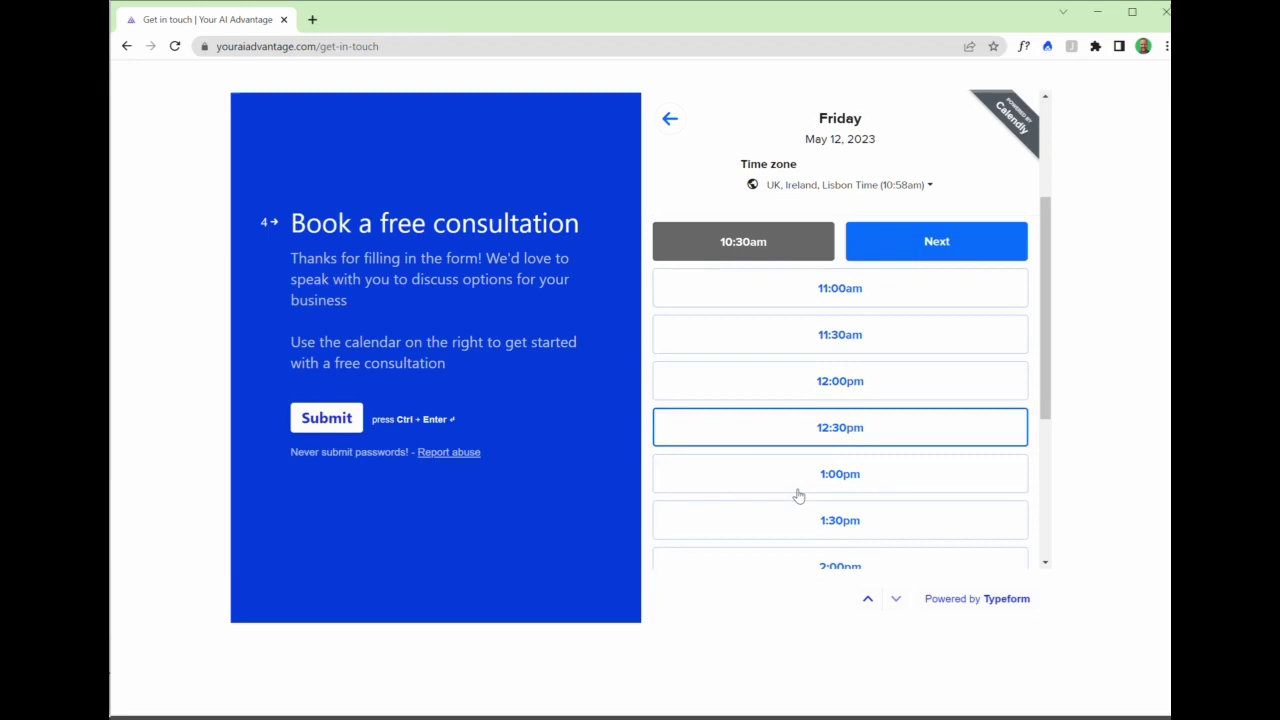
pyautogui.click(823, 486)
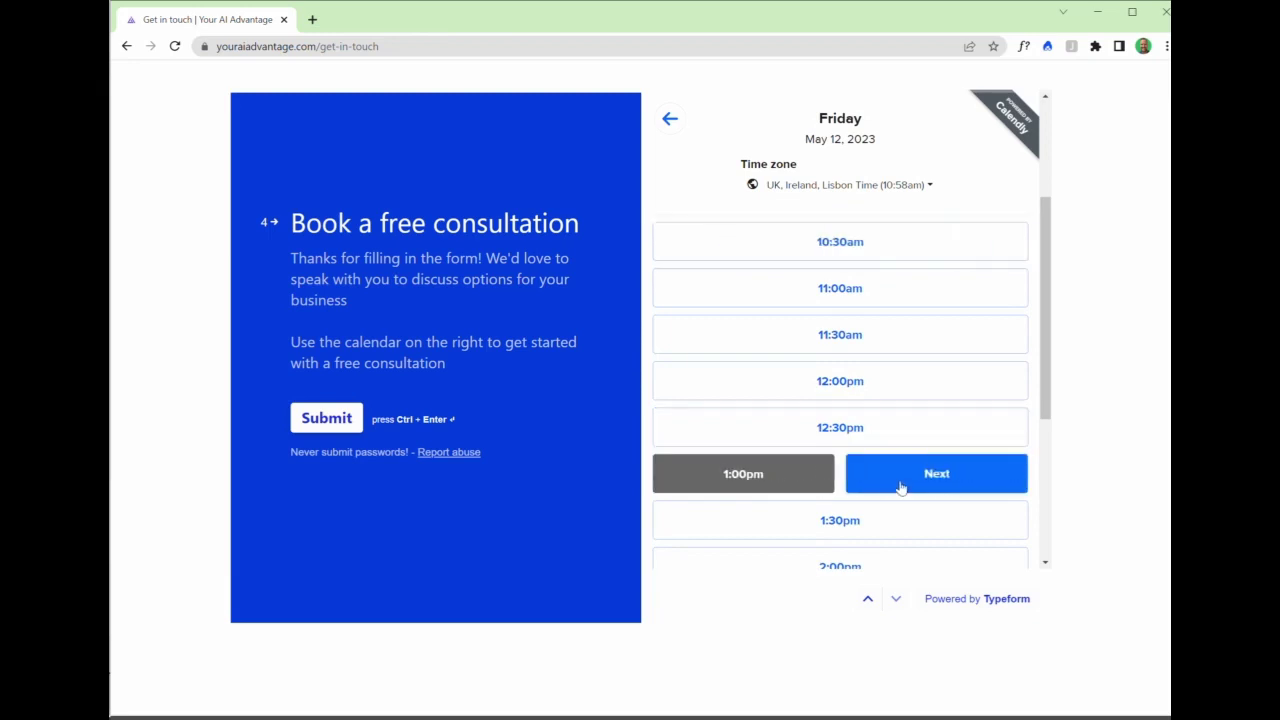
pyautogui.click(900, 487)
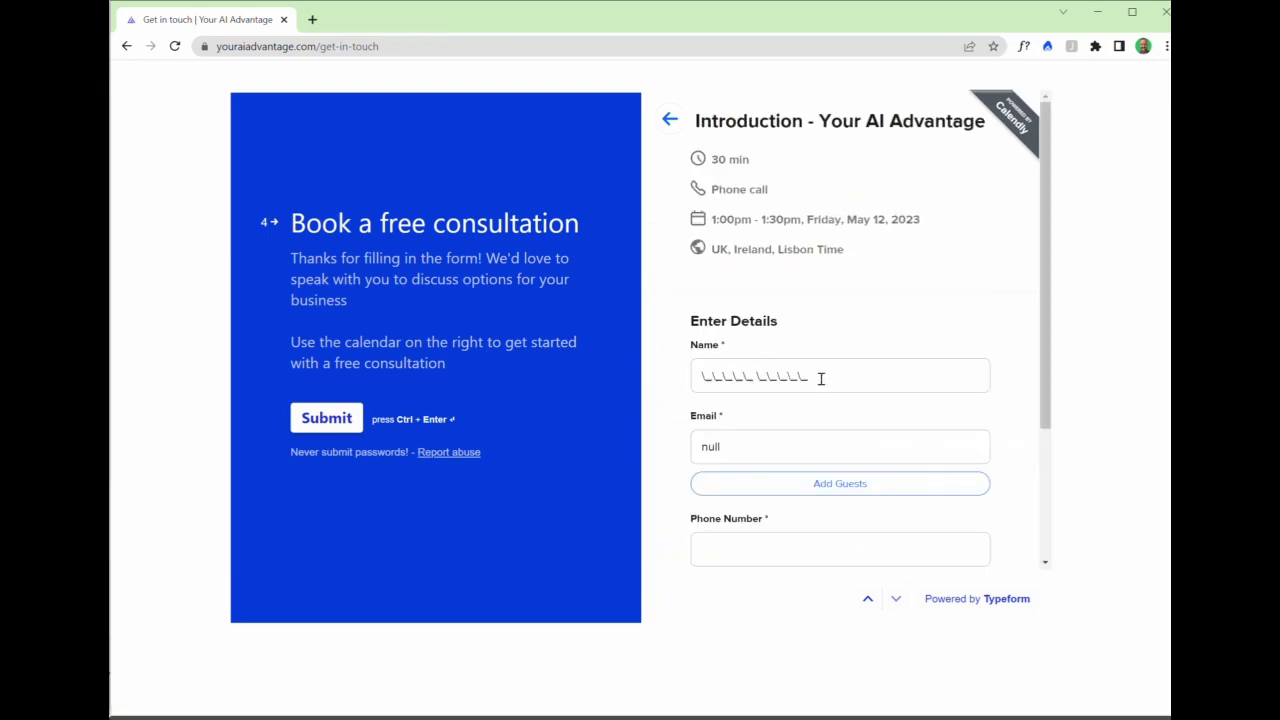
# - Replace the placeholder booking details with the saved contact's name, email and phone number, and view the rest of the form
pyautogui.moveTo(820, 378); pyautogui.dragTo(694, 371)
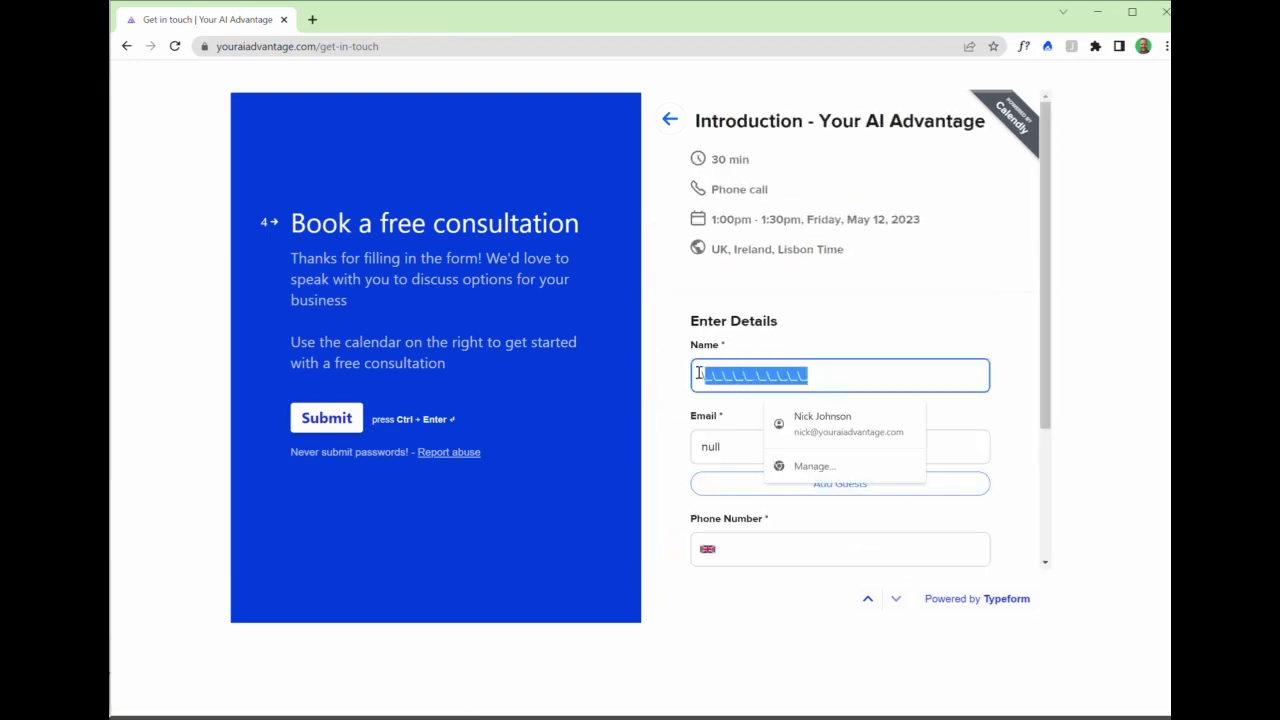
pyautogui.click(839, 436)
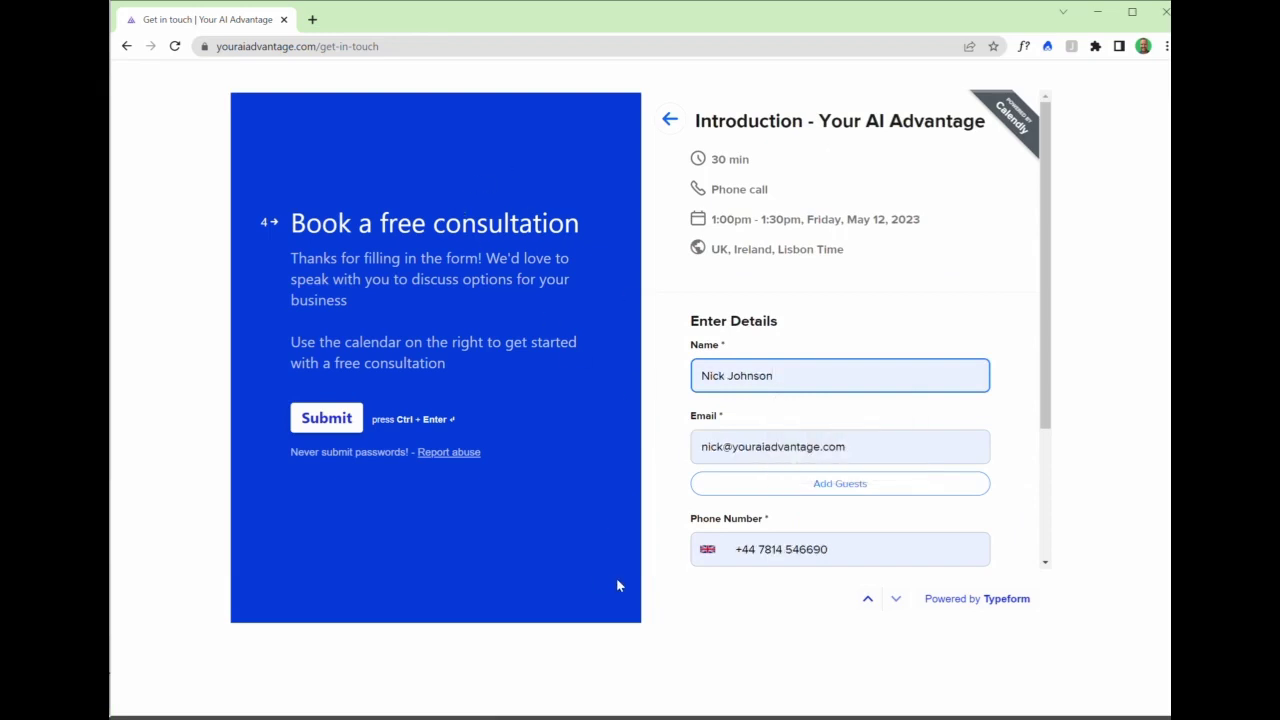
pyautogui.scroll(-3, 851, 486)
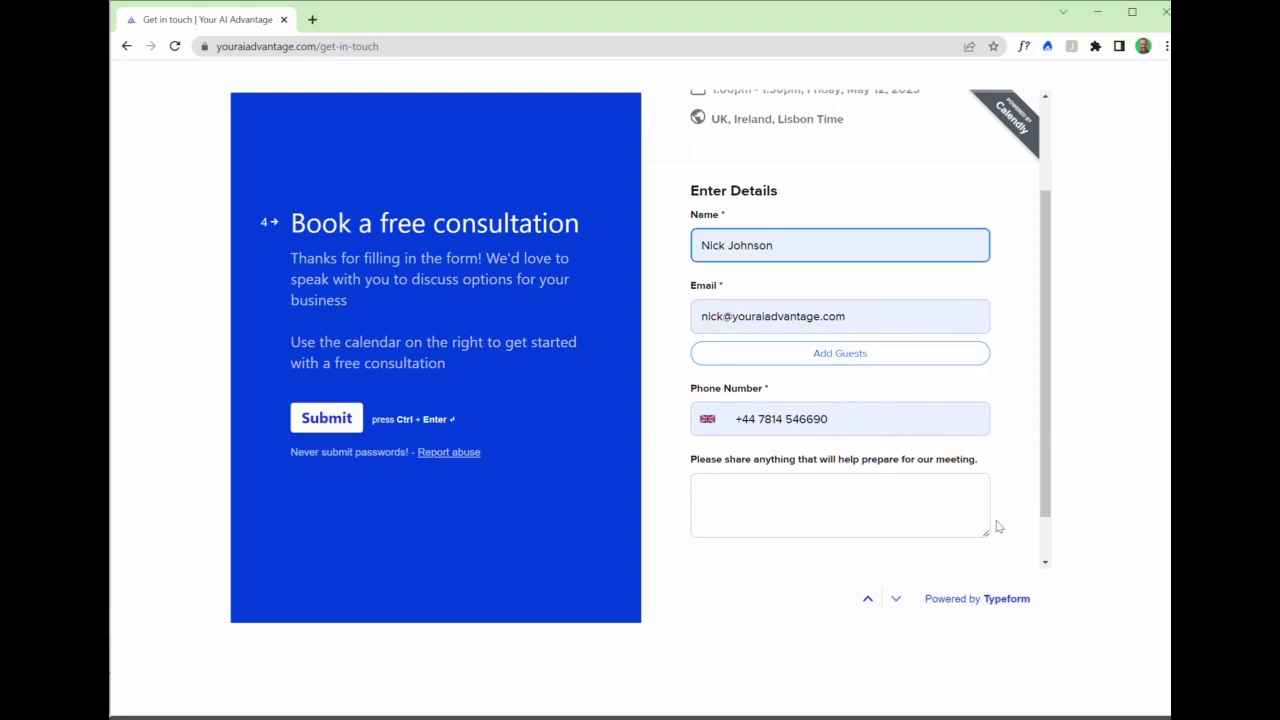
pyautogui.scroll(-1, 997, 527)
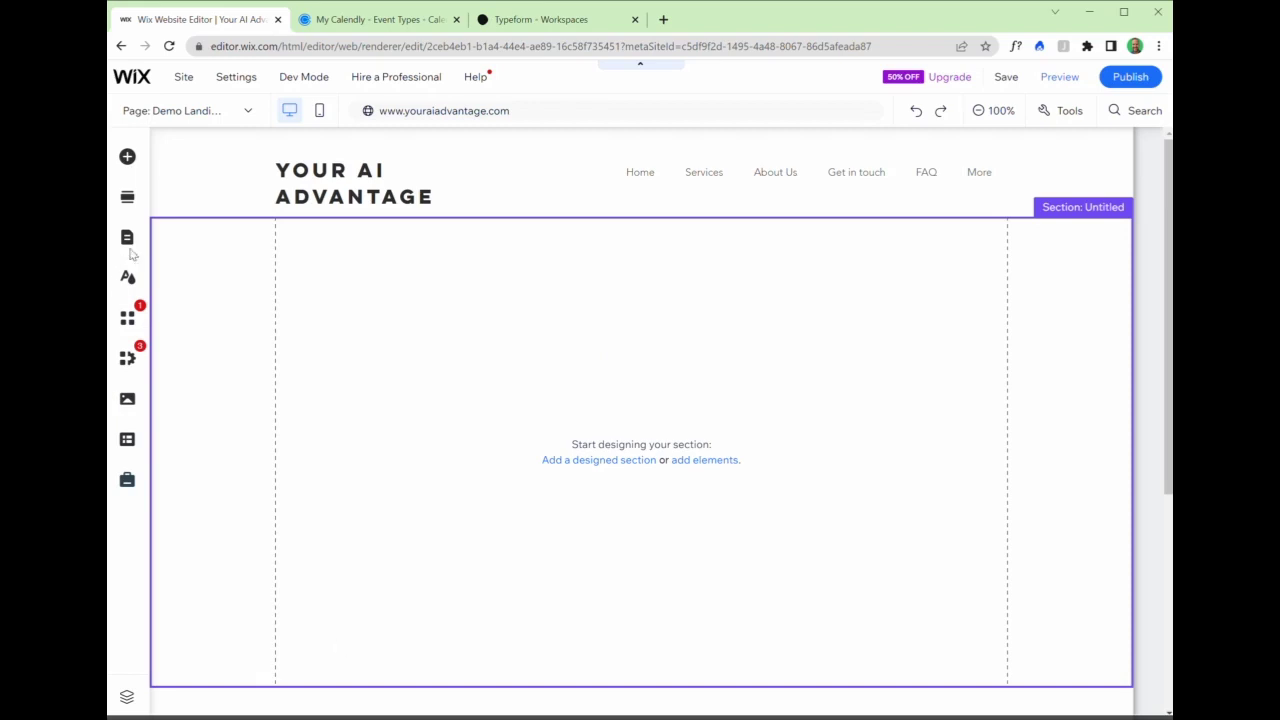
# - In the Wix Editor, check the site's page list for the Demo Landing Page and close the list
pyautogui.moveTo(135, 92)
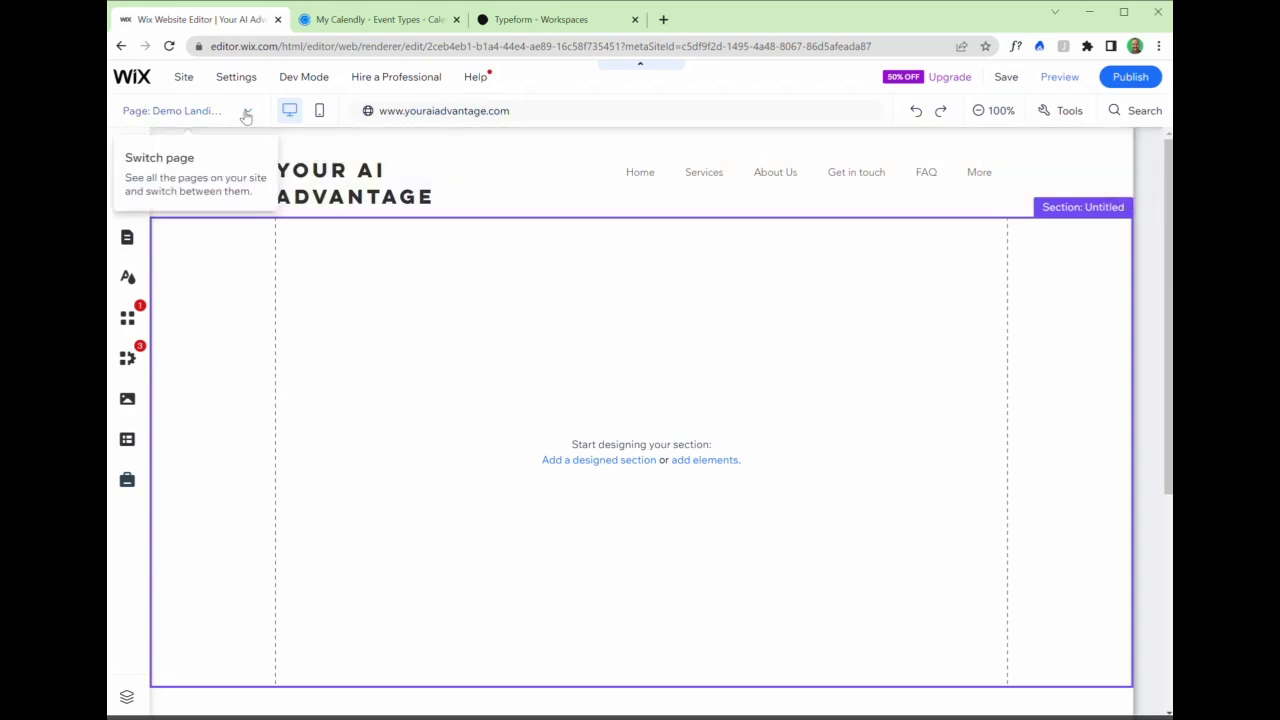
pyautogui.click(246, 112)
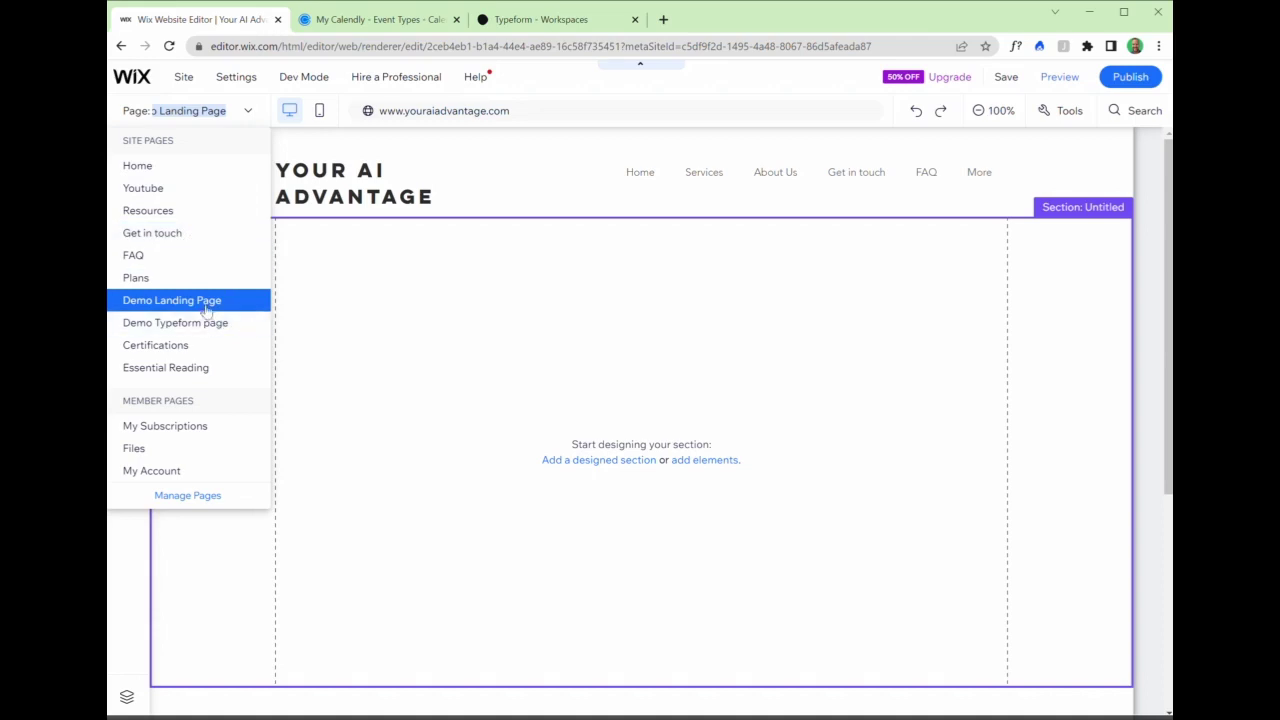
pyautogui.click(322, 346)
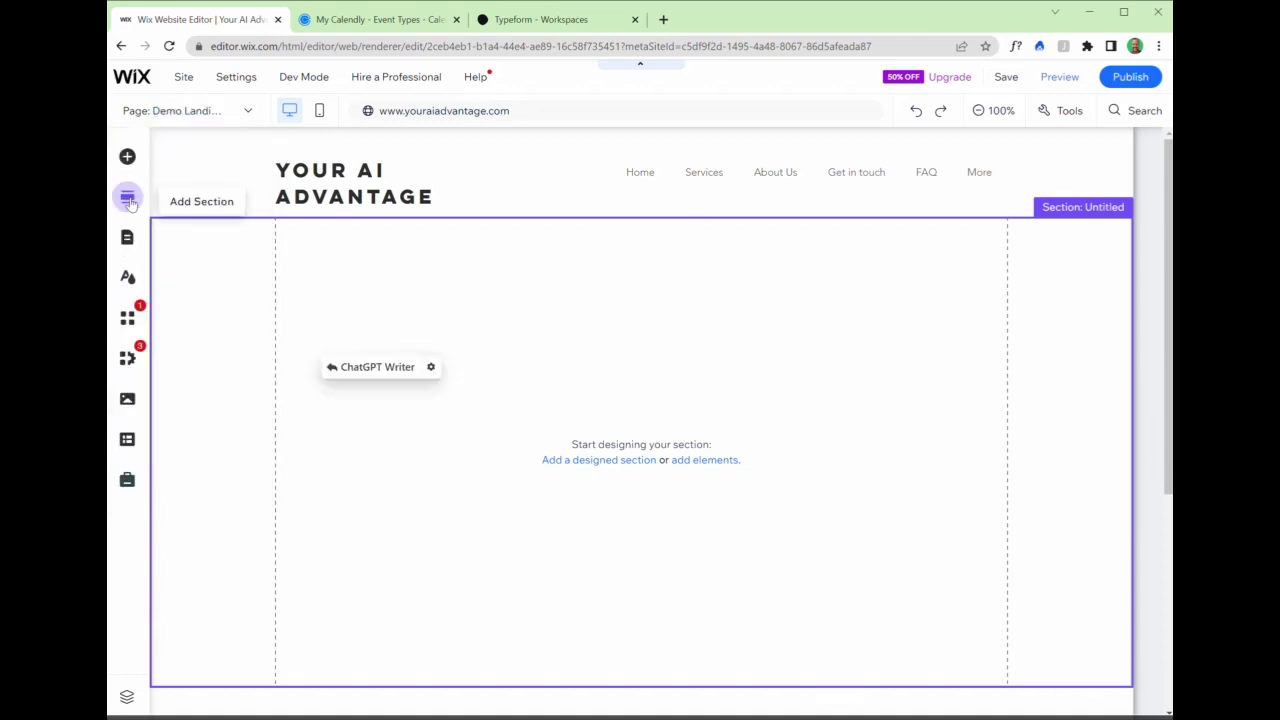
# - Add the first Welcome section design, with a centred box over the desert image, to the Demo Landing Page
pyautogui.click(128, 199)
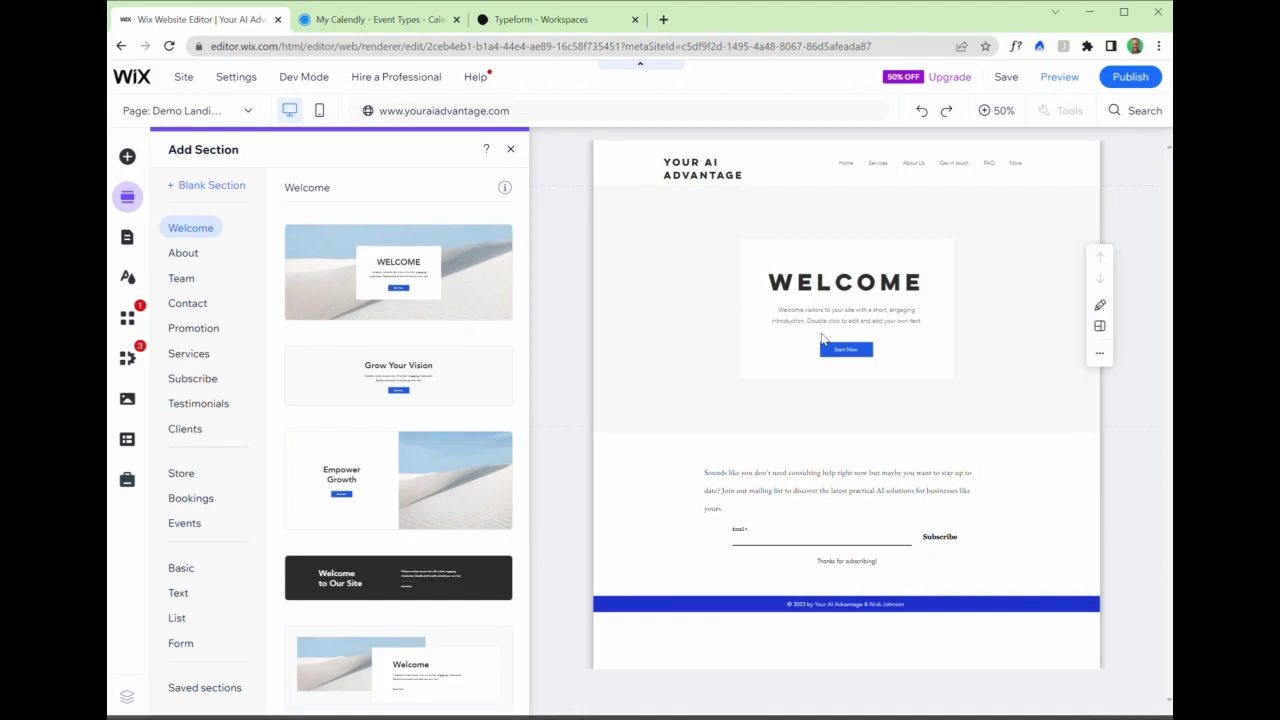
pyautogui.click(510, 149)
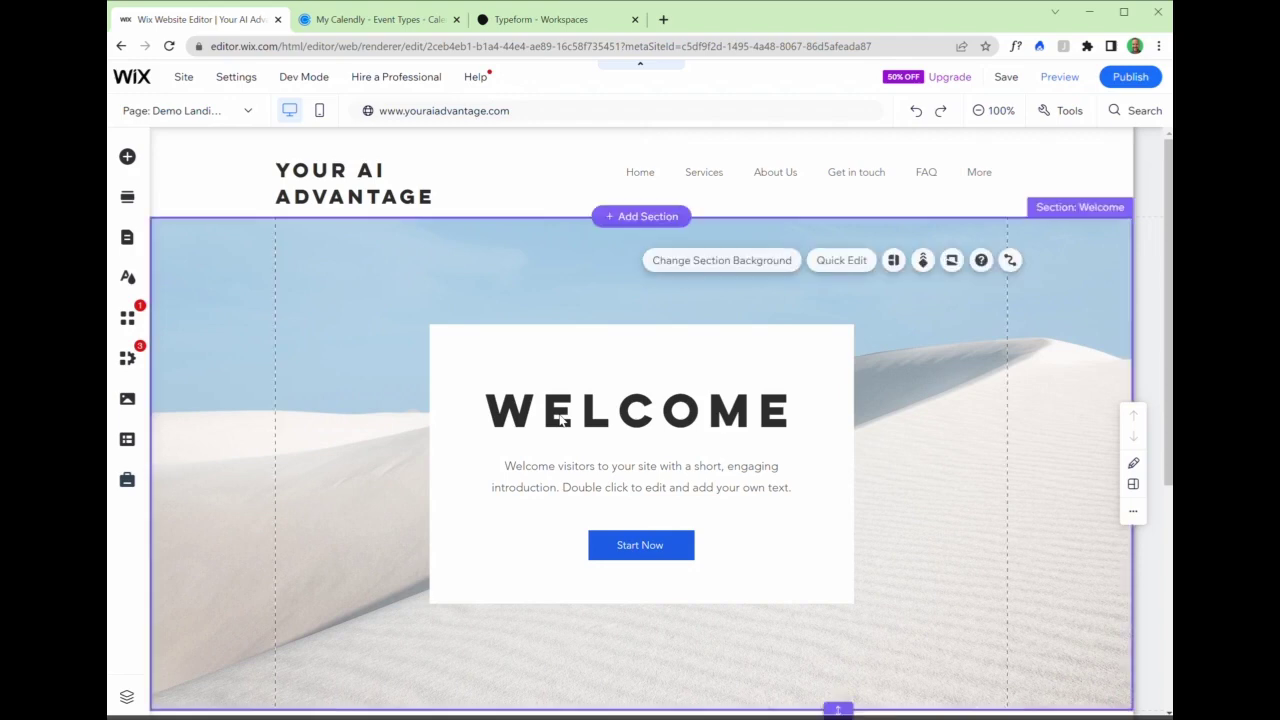
# - Restyle the Welcome section's Start Now button with the yellow Send button design
pyautogui.click(560, 414)
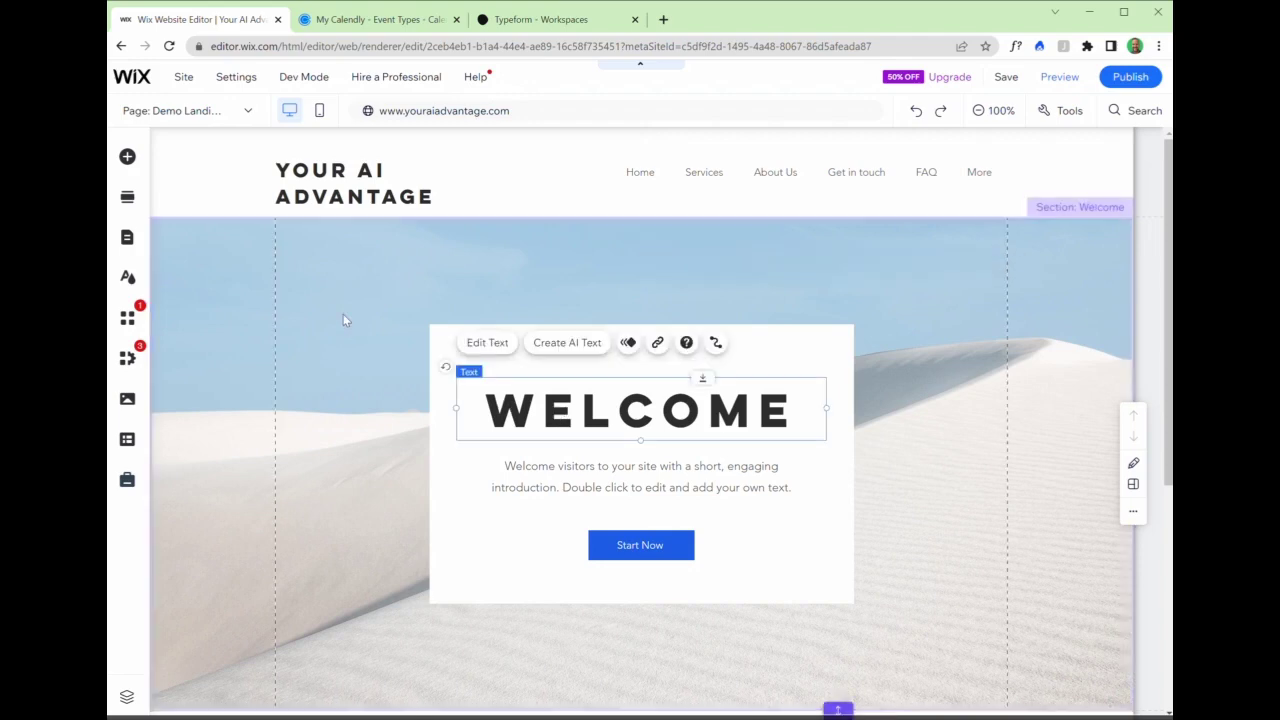
pyautogui.click(662, 557)
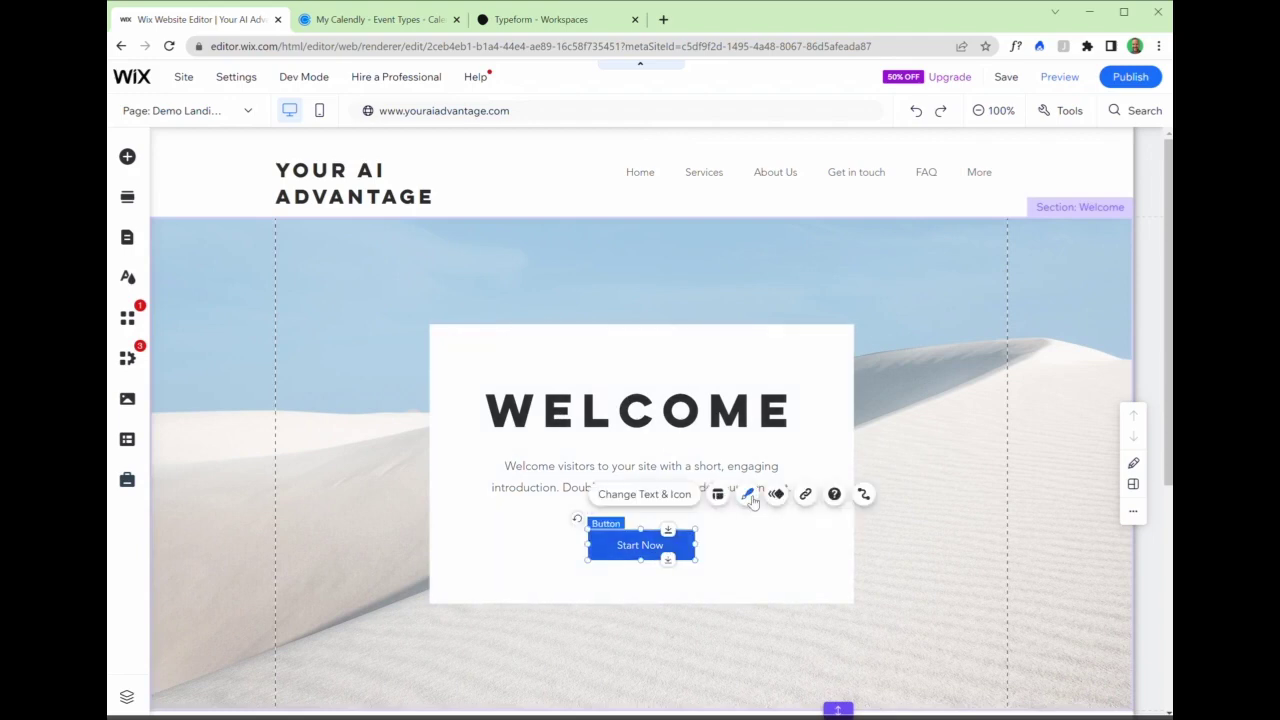
pyautogui.click(747, 494)
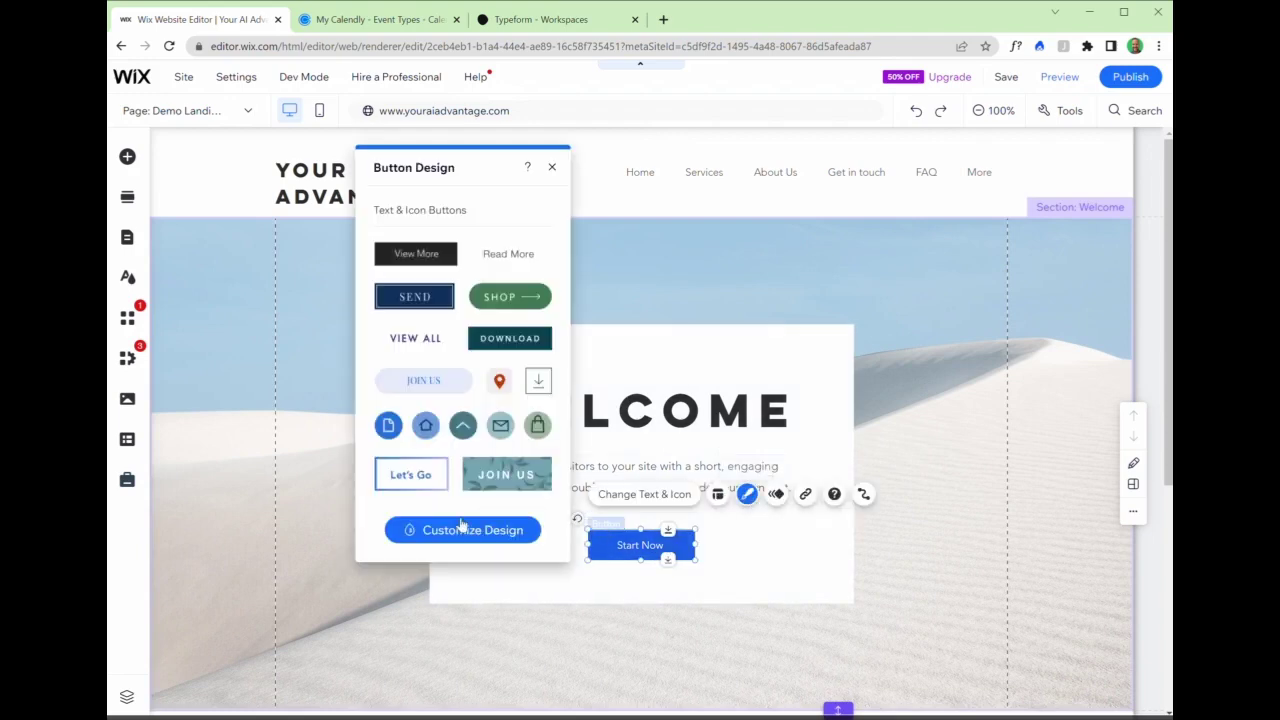
pyautogui.scroll(-3, 444, 237)
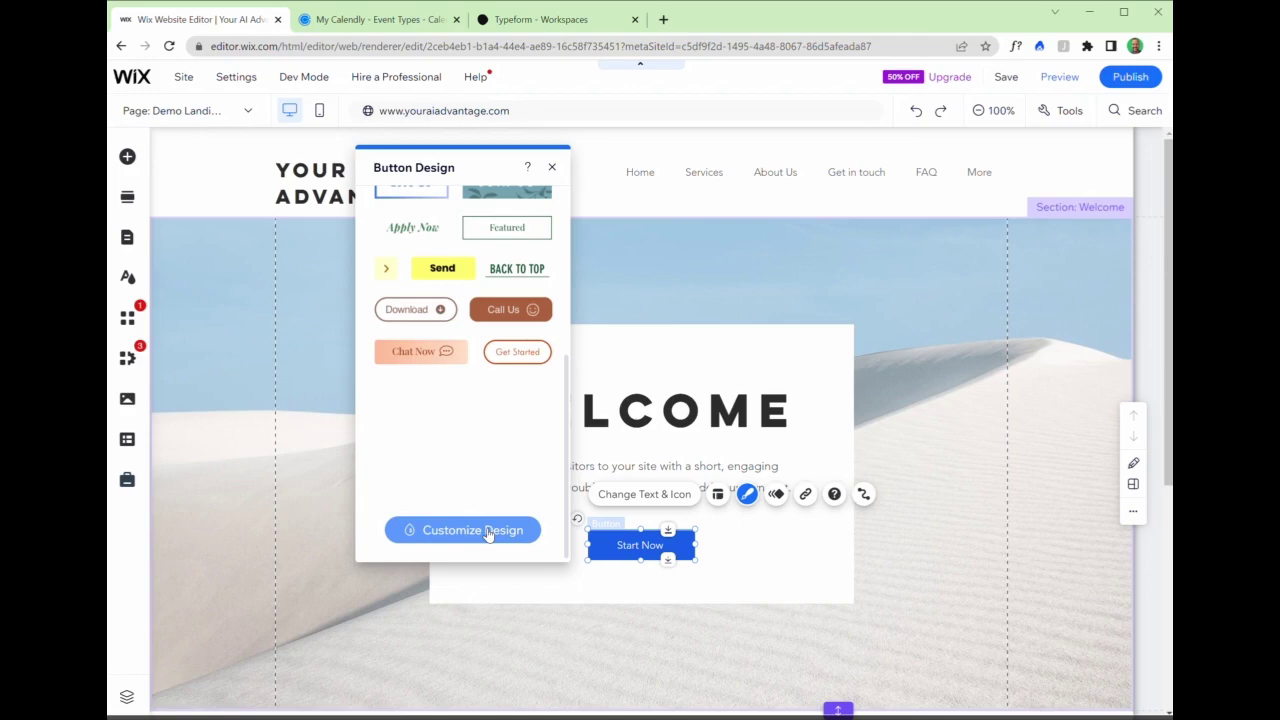
pyautogui.click(466, 268)
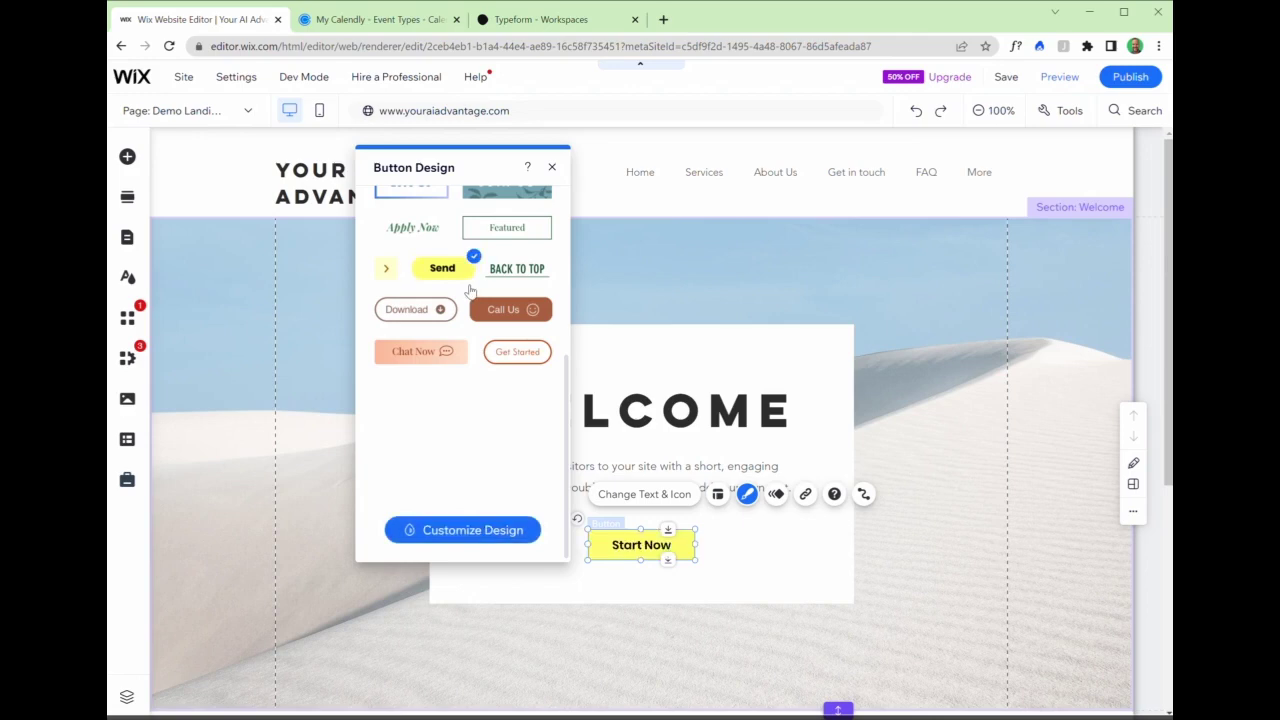
pyautogui.click(554, 168)
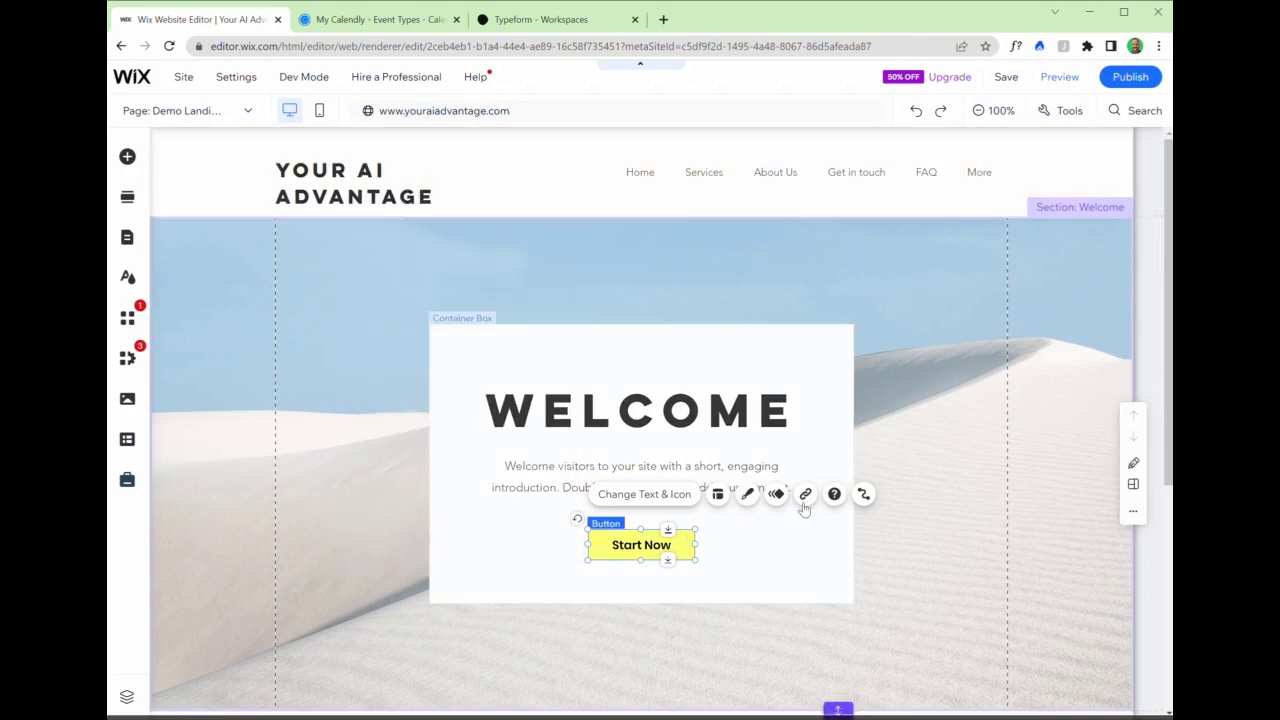
# - Link the Start Now button to the Demo Typeform page, opening in the current window
pyautogui.click(804, 503)
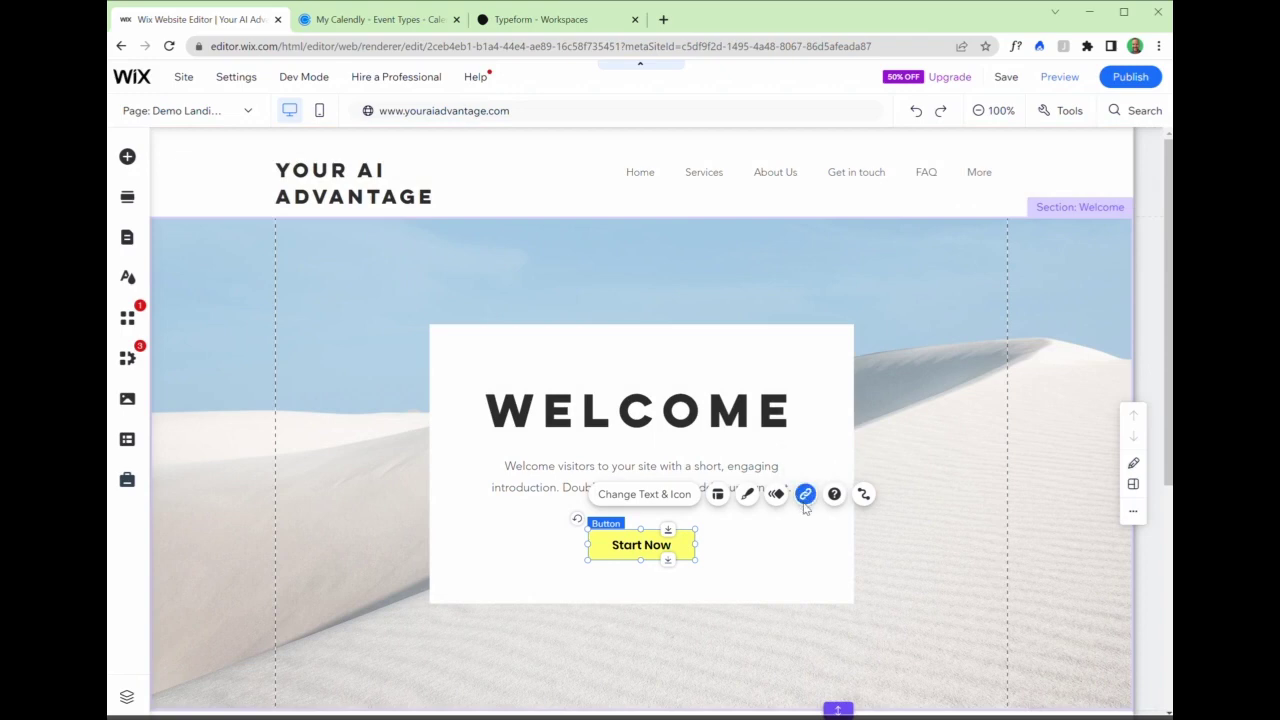
pyautogui.click(803, 503)
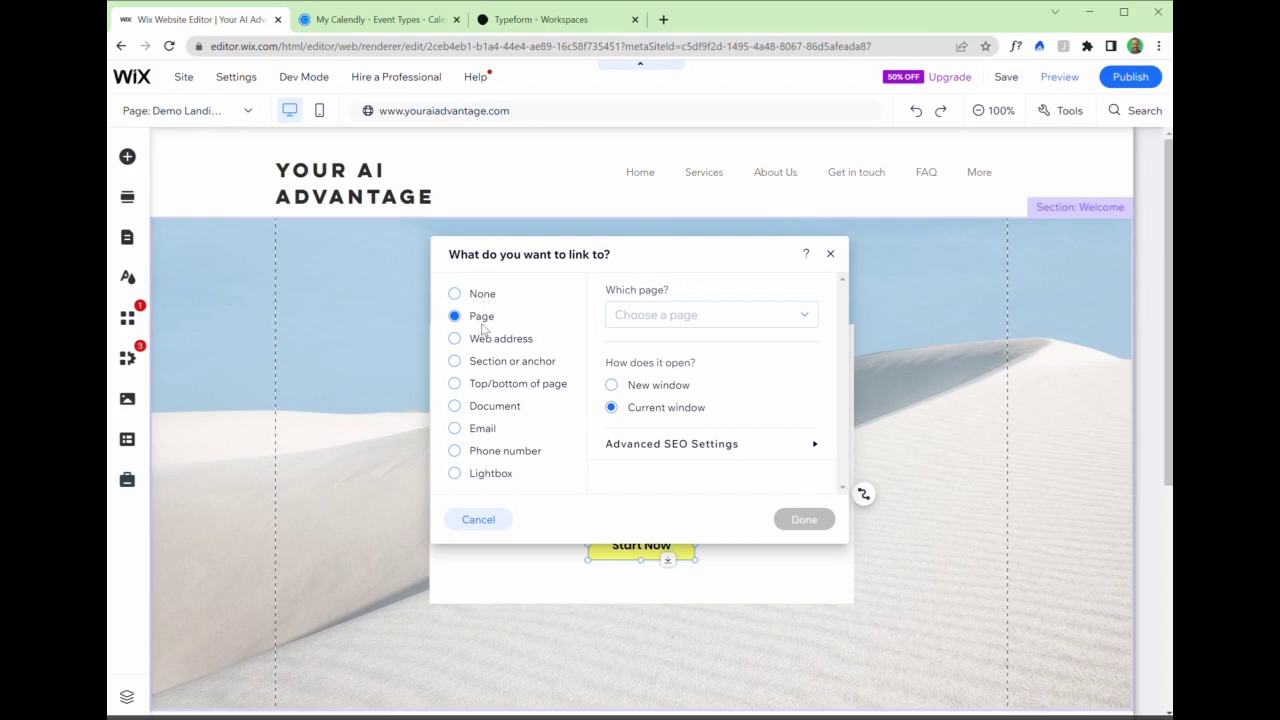
pyautogui.click(640, 322)
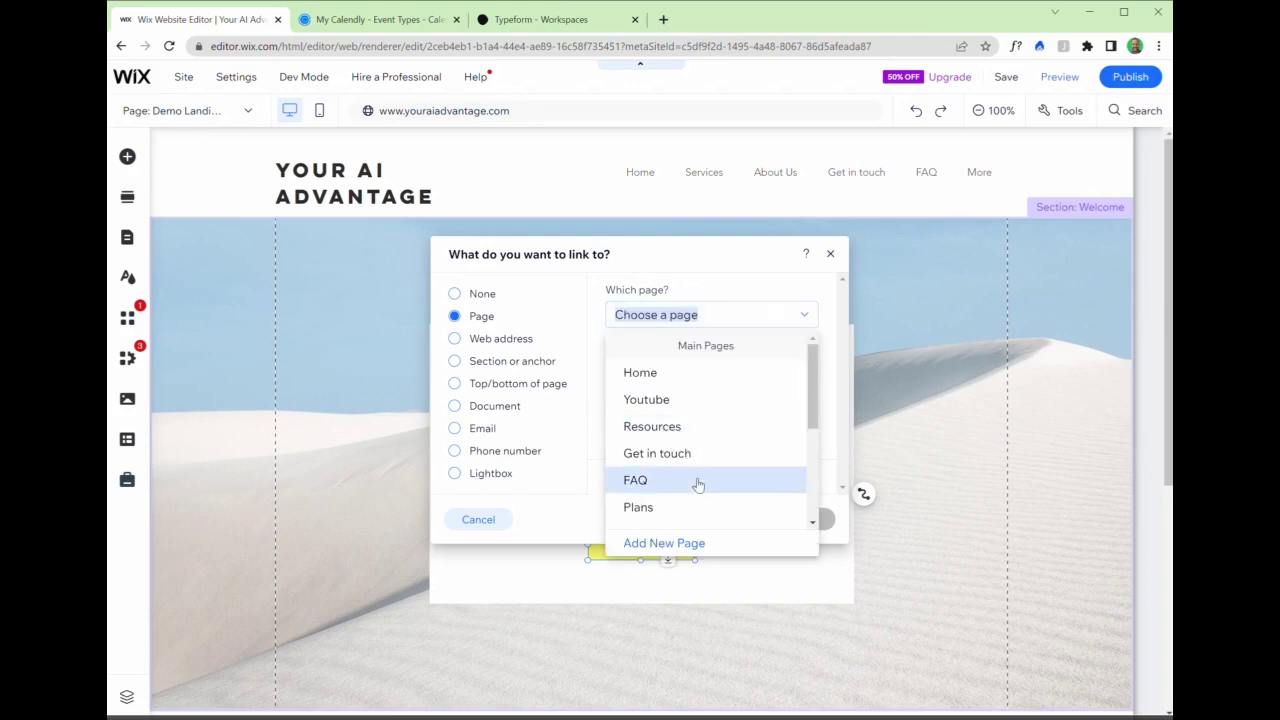
pyautogui.scroll(-3, 694, 480)
pyautogui.click(692, 410)
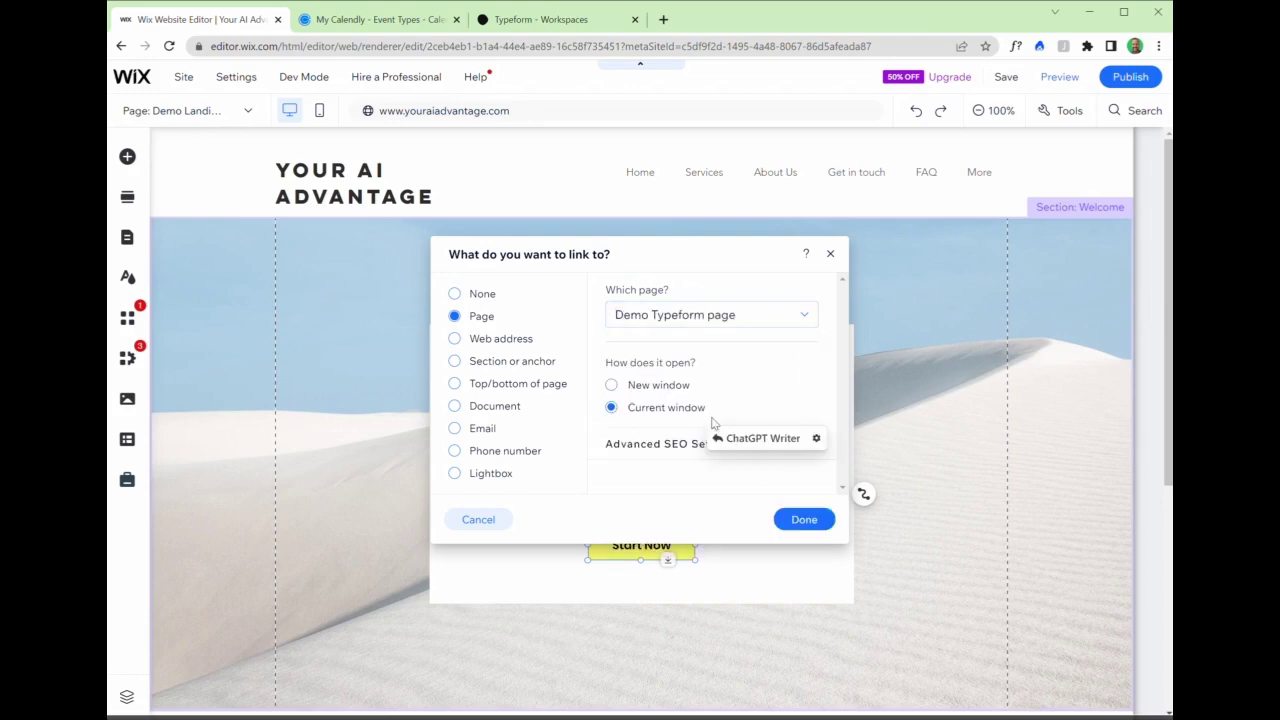
pyautogui.click(800, 521)
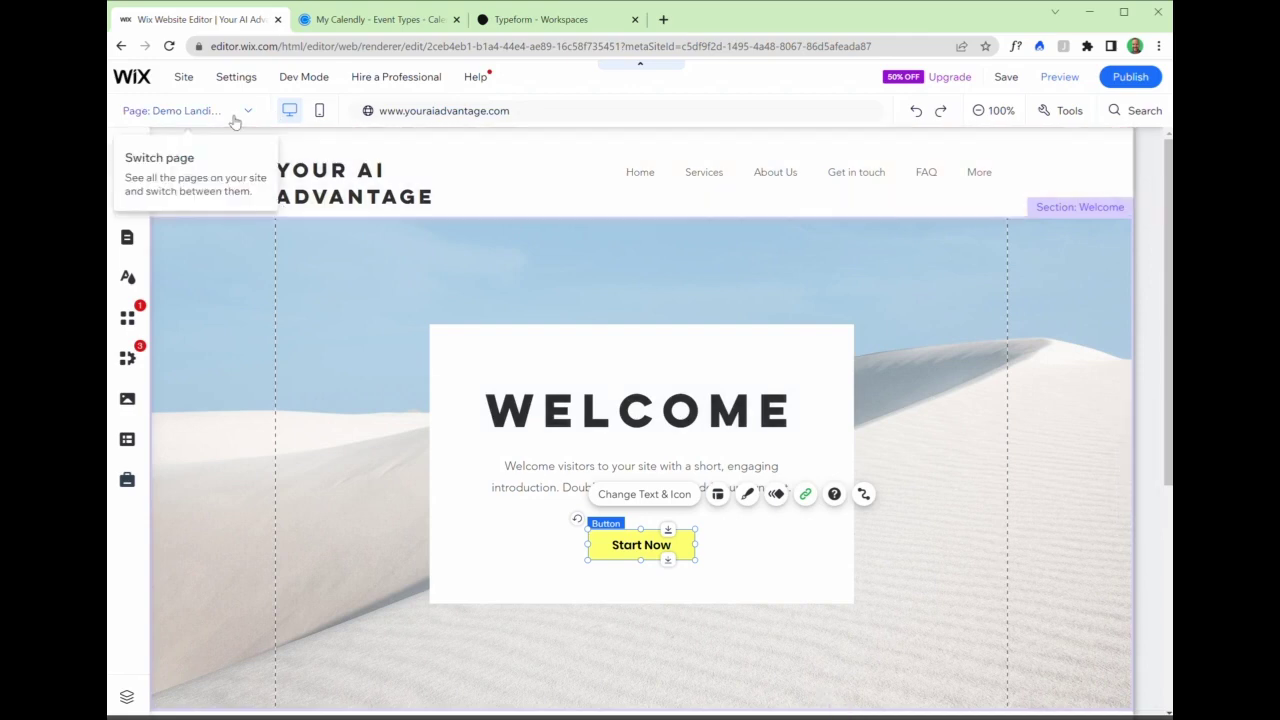
# - Open the Demo Typeform page for editing, and look at the Typeform workspace and the Calendly event types
pyautogui.click(235, 117)
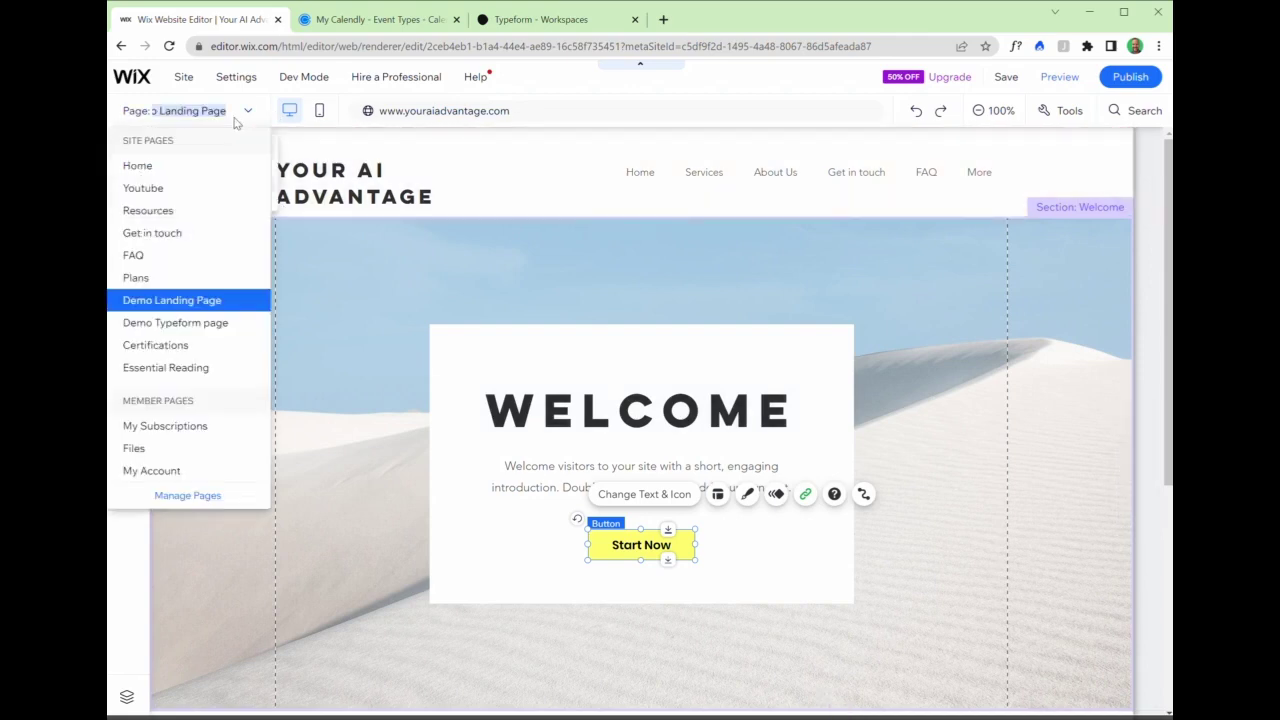
pyautogui.click(205, 323)
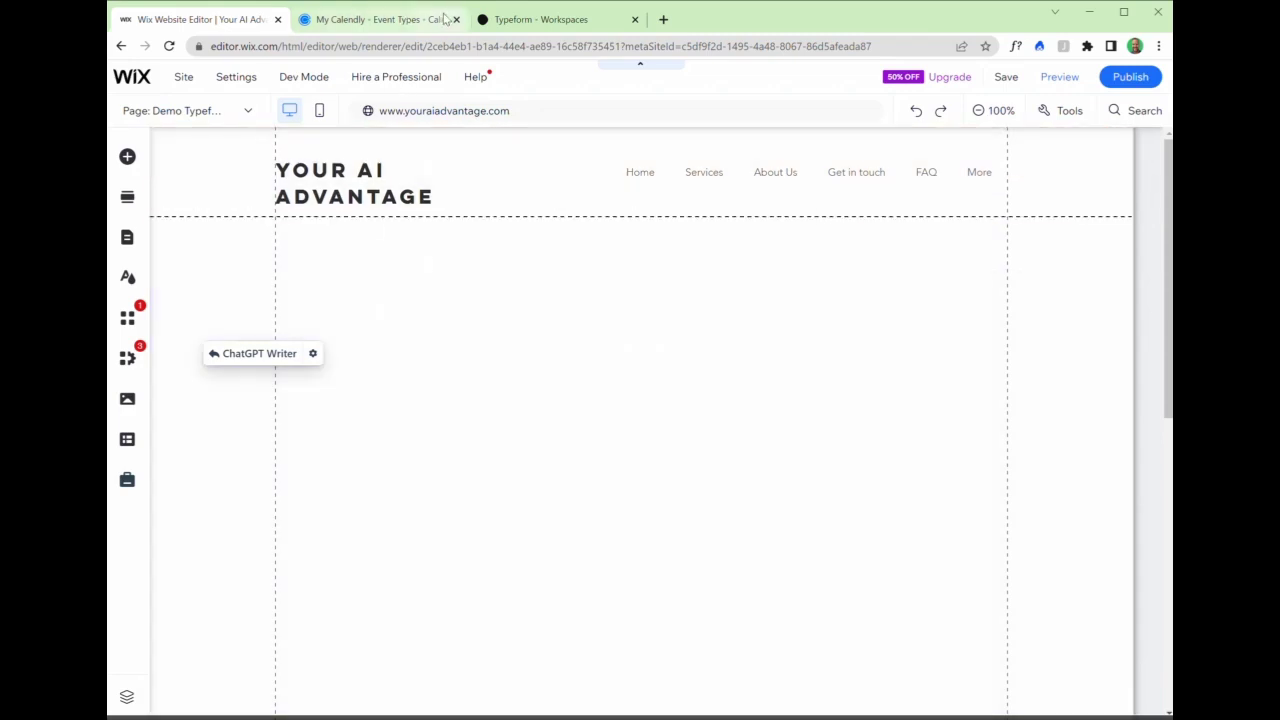
pyautogui.click(516, 20)
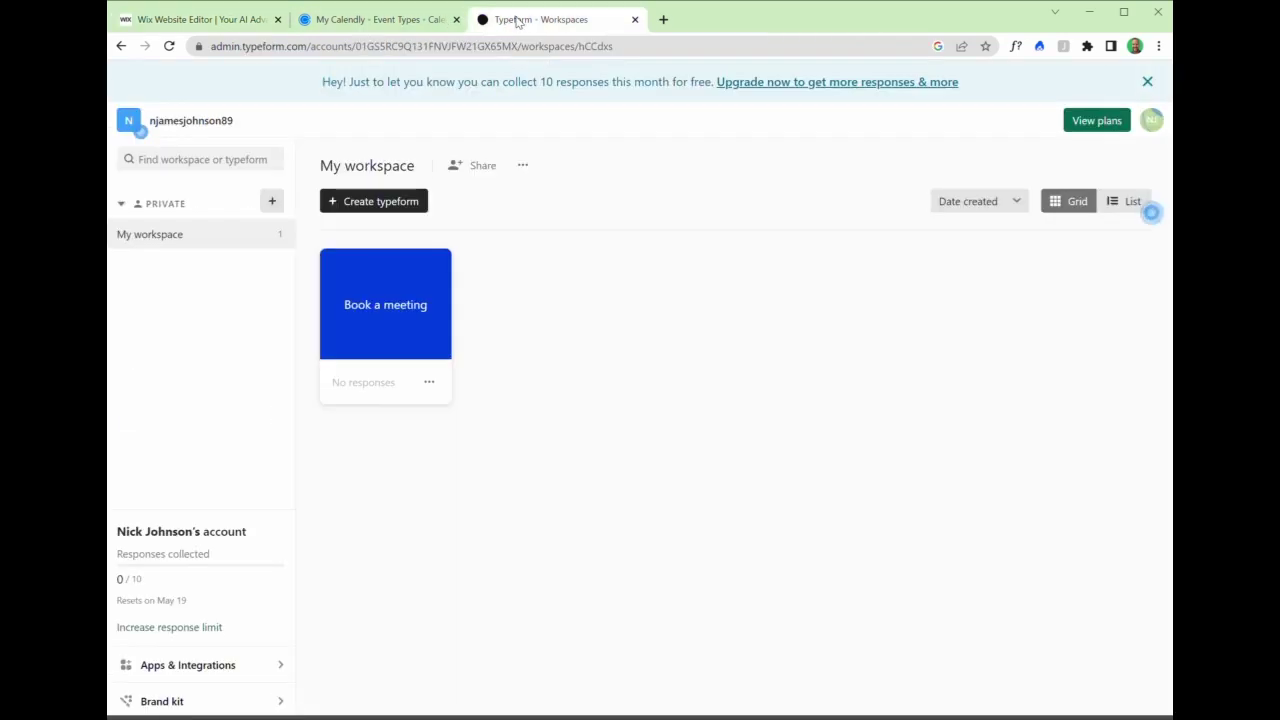
pyautogui.click(380, 19)
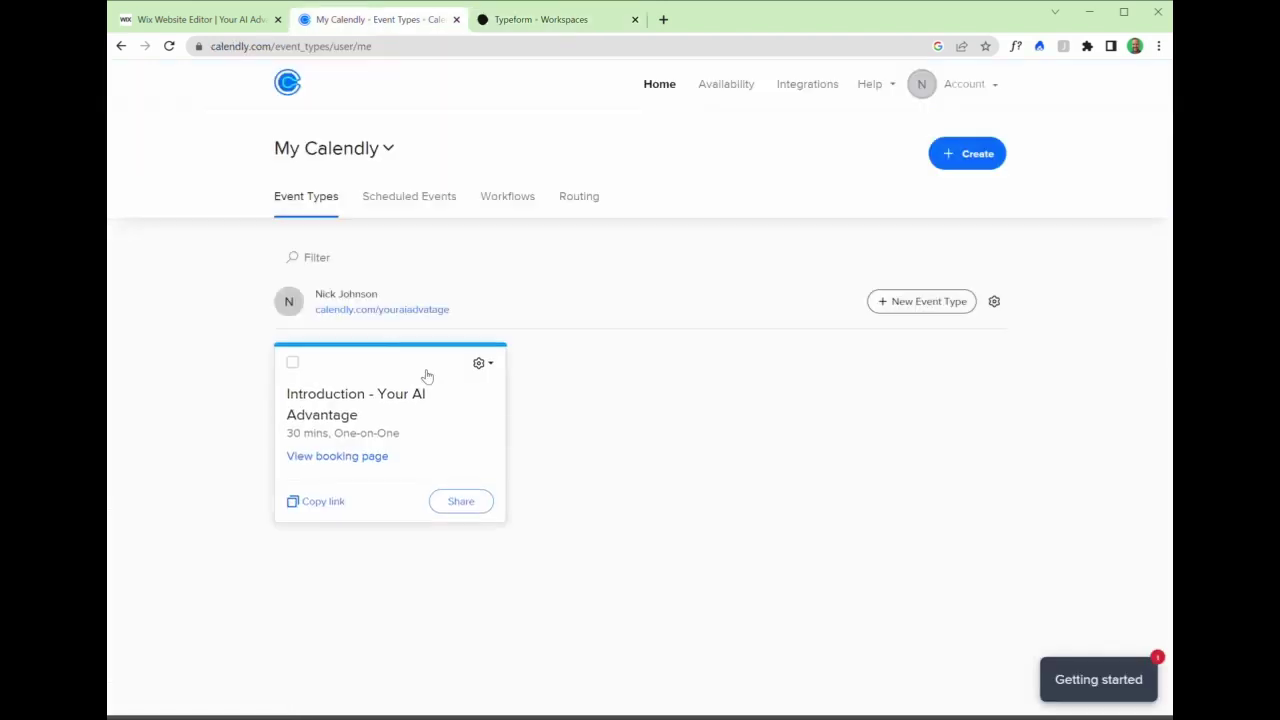
# - In Typeform's Book a meeting form, review the AI fit question with its available question types and the services question
pyautogui.click(551, 22)
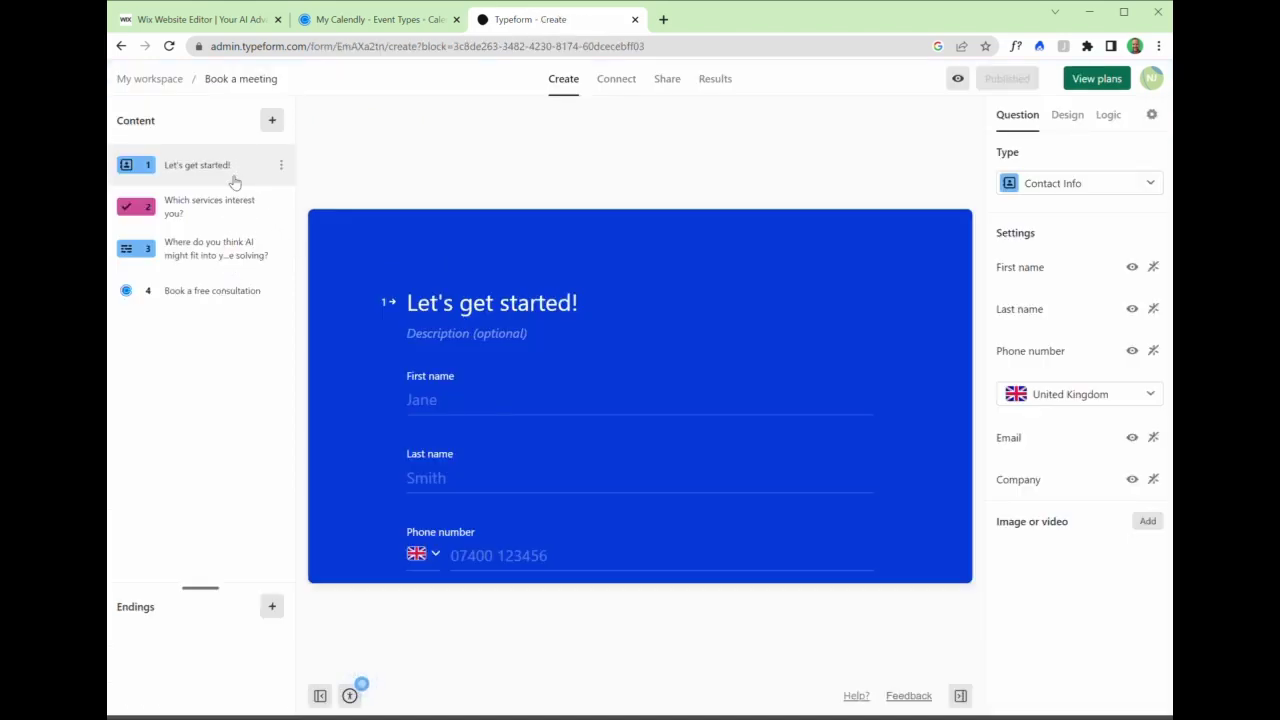
pyautogui.click(242, 246)
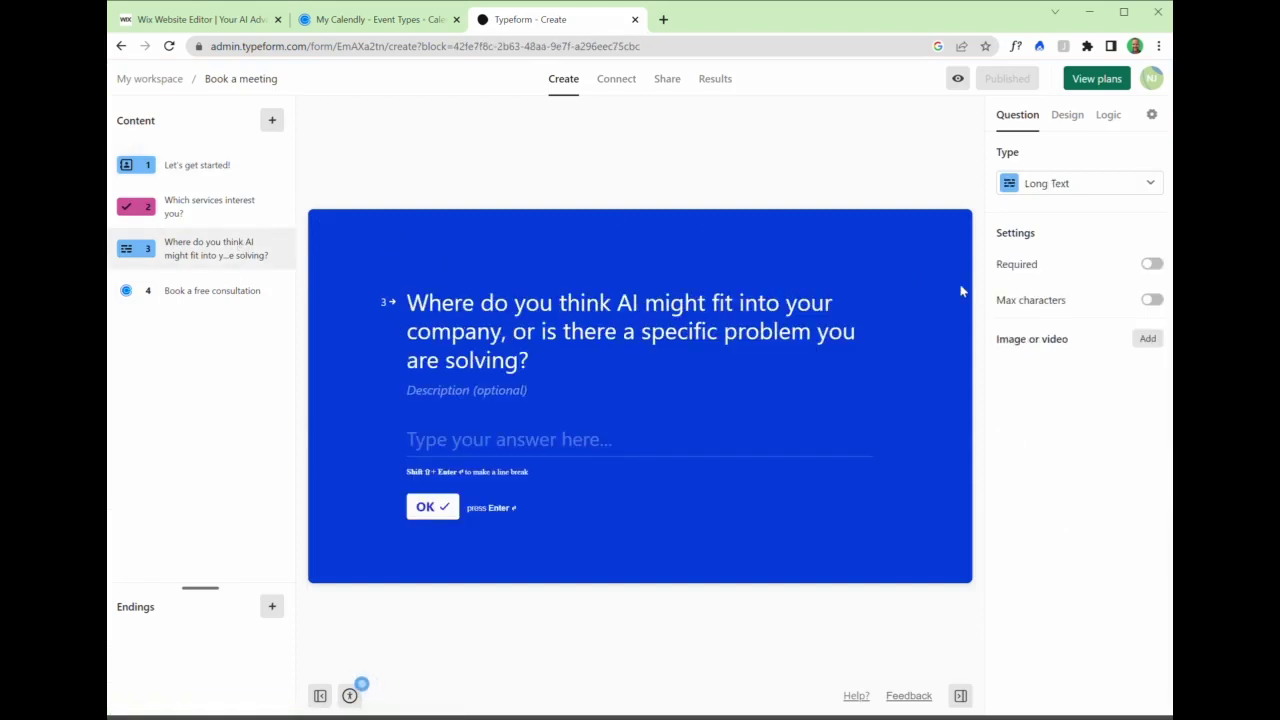
pyautogui.click(1080, 187)
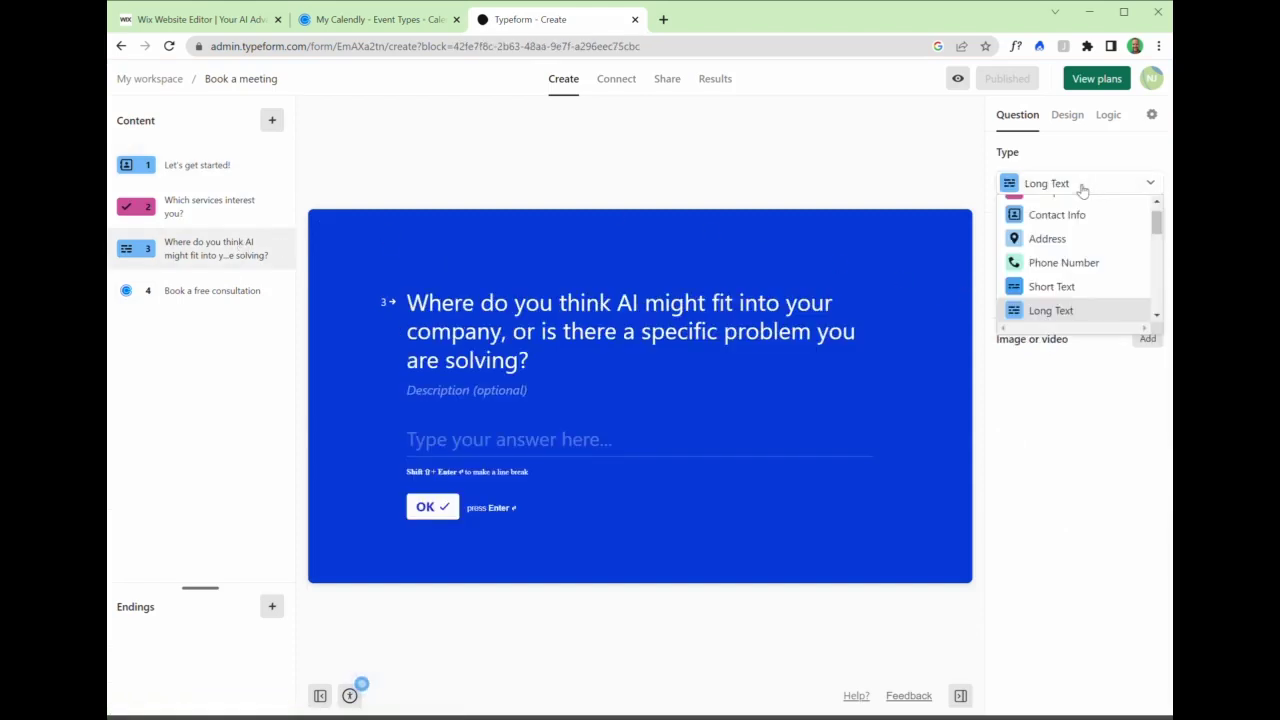
pyautogui.scroll(-3, 1085, 282)
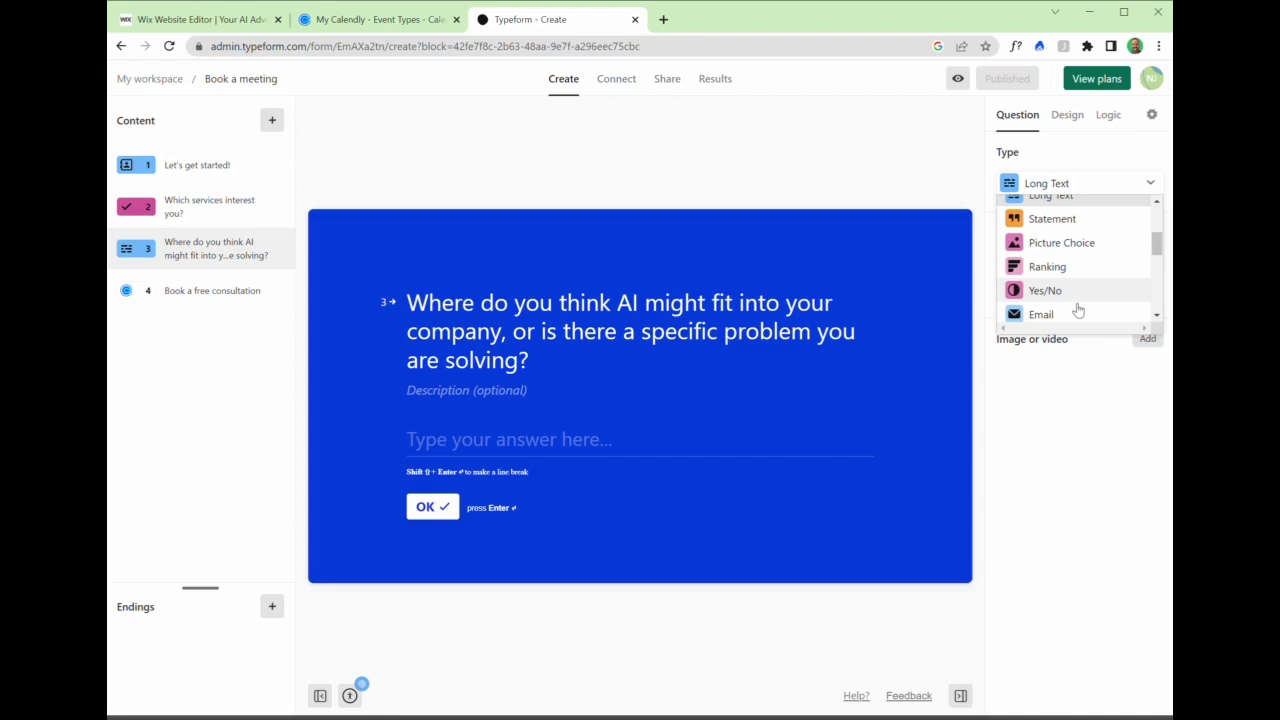
pyautogui.click(181, 208)
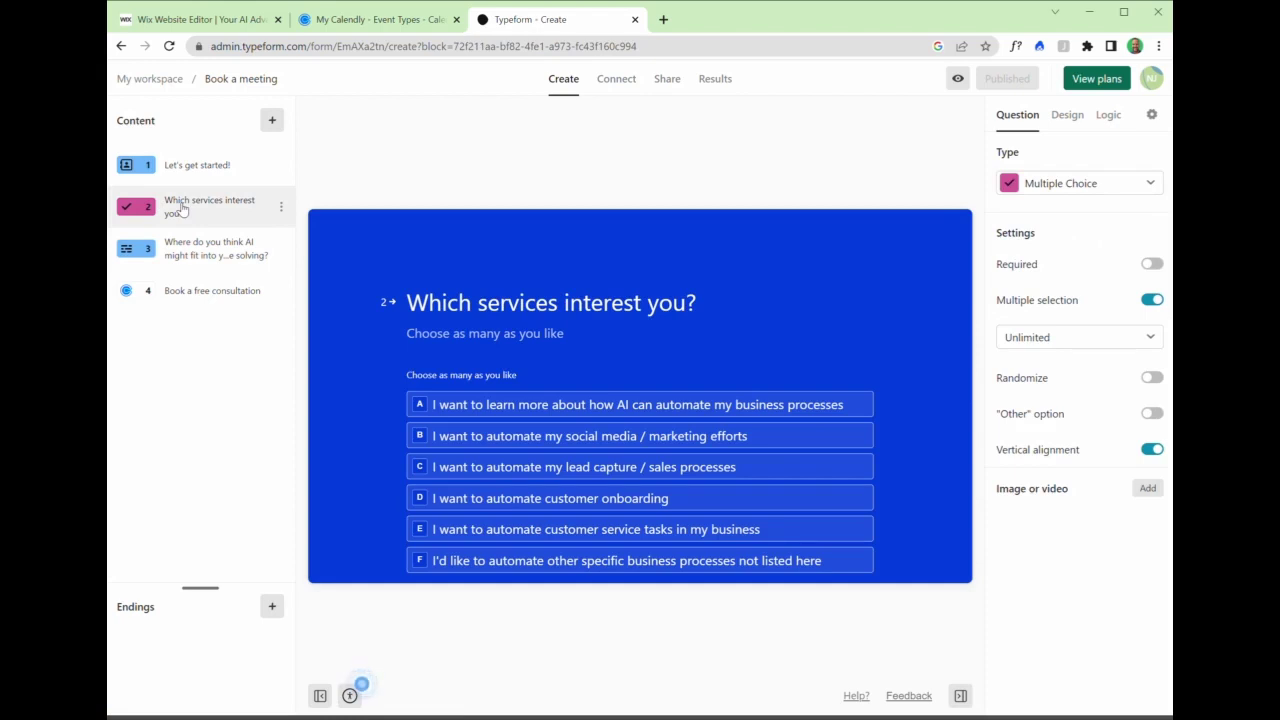
# - View the form's Book a free consultation question and find Calendly among the question types that can be added
pyautogui.click(231, 307)
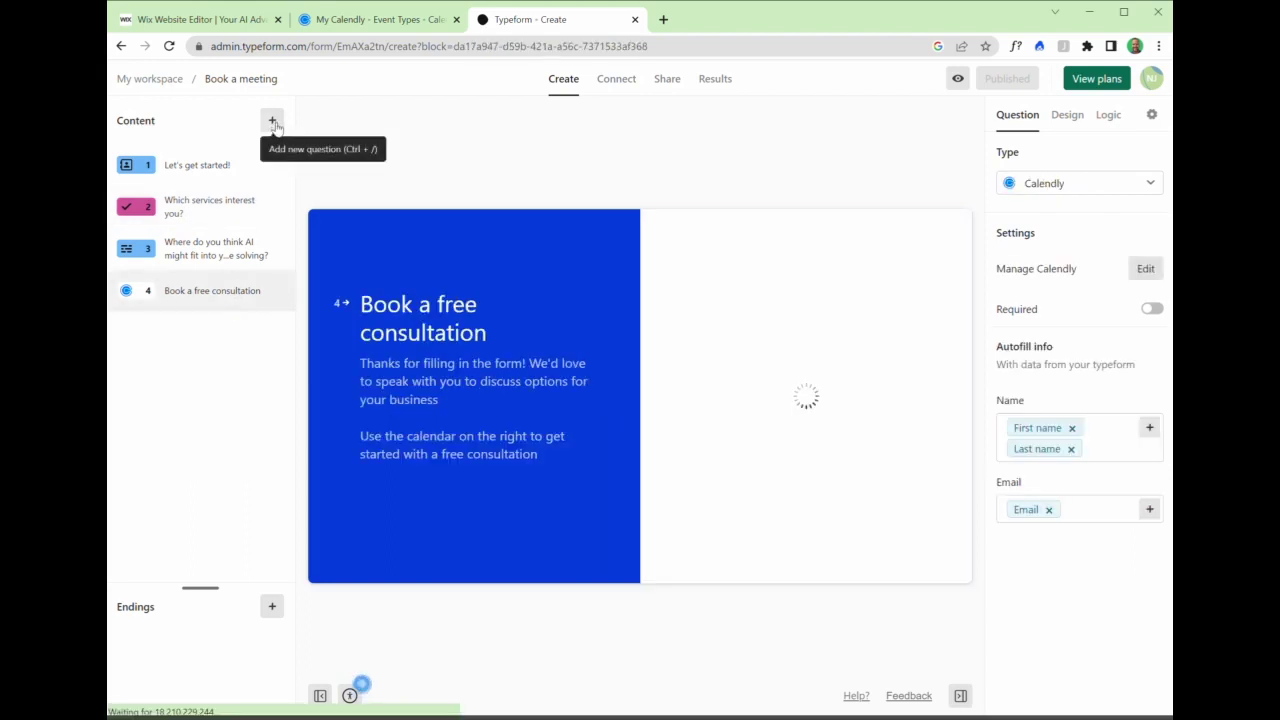
pyautogui.click(272, 121)
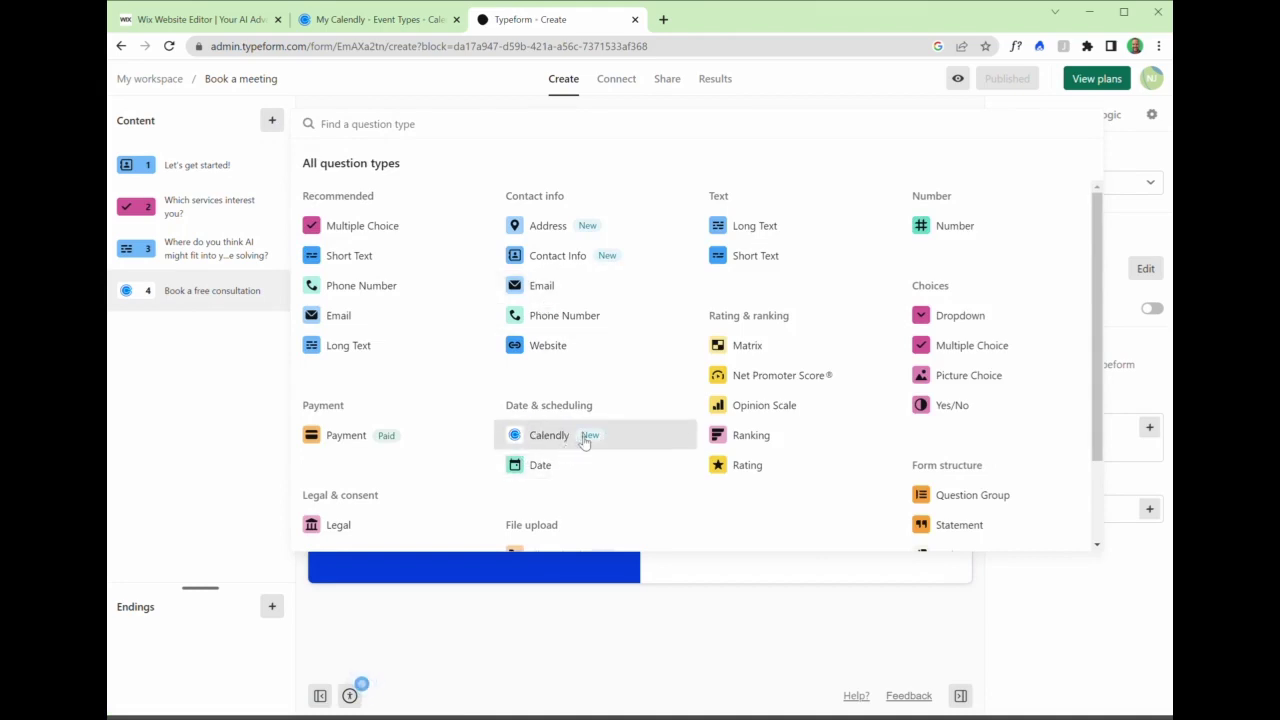
pyautogui.click(585, 440)
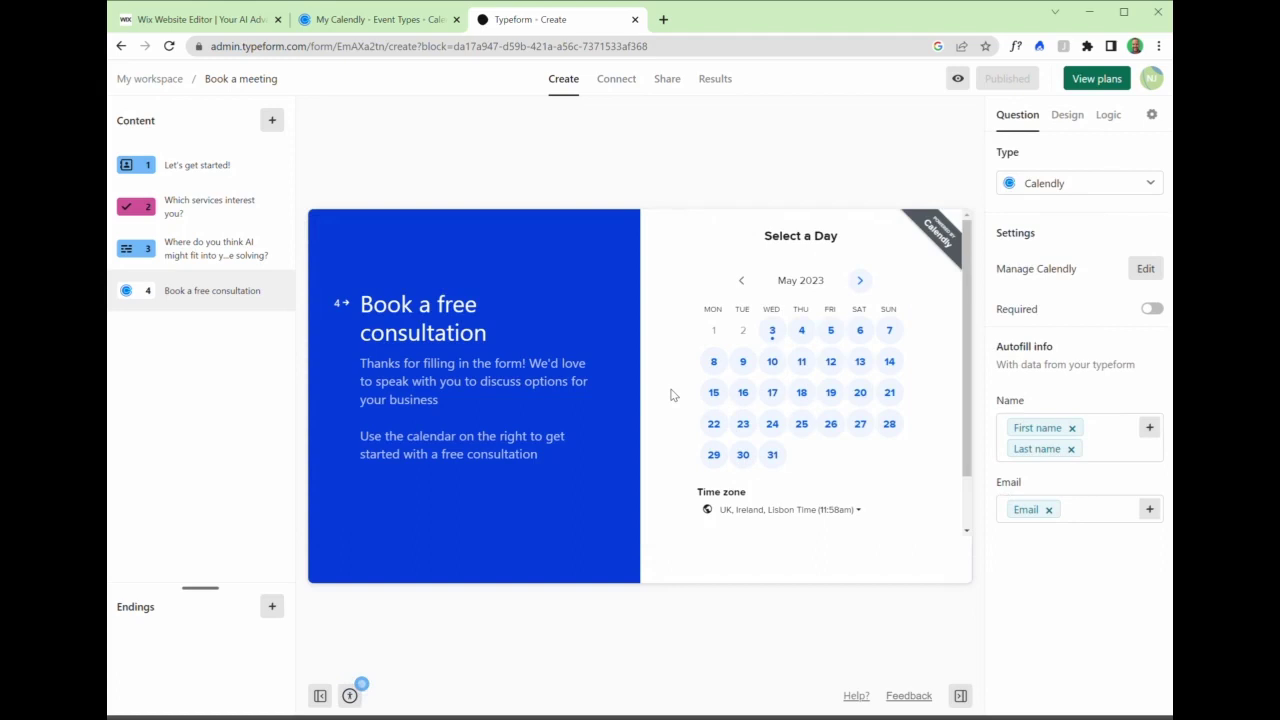
# - Switch to Calendly and start creating a new One-on-One event type
pyautogui.click(377, 20)
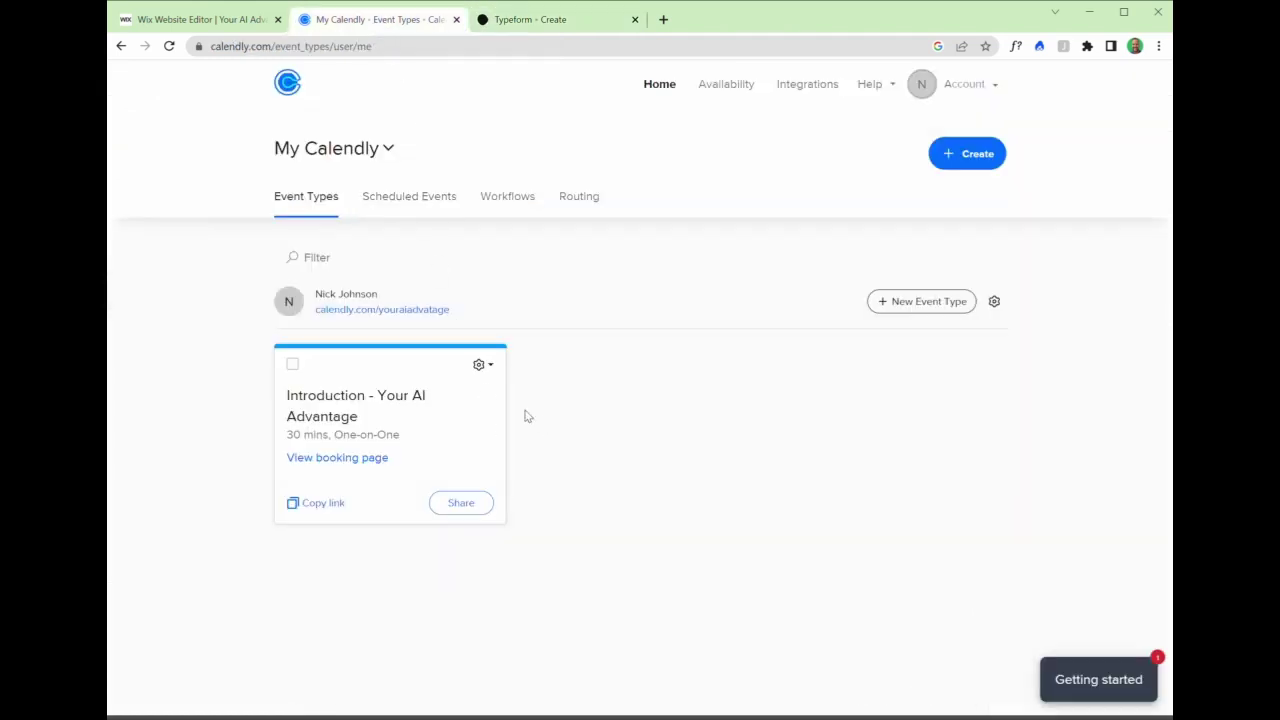
pyautogui.click(960, 158)
pyautogui.click(918, 212)
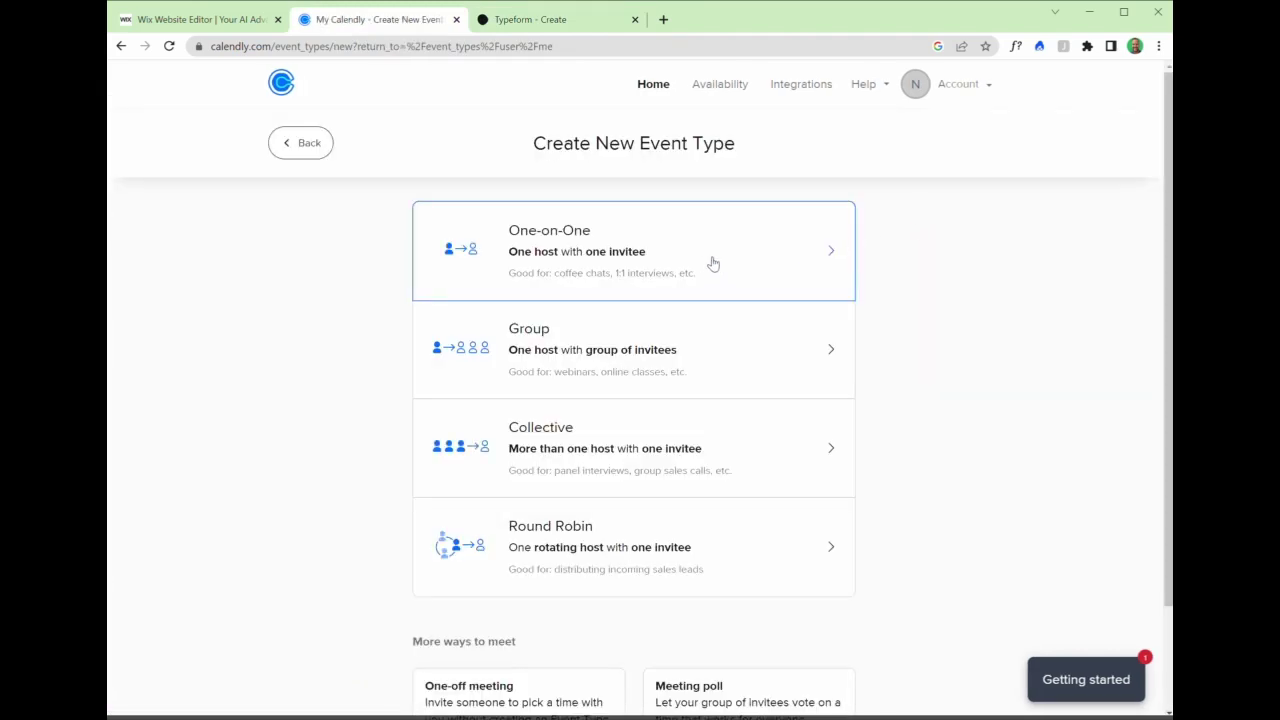
pyautogui.click(673, 257)
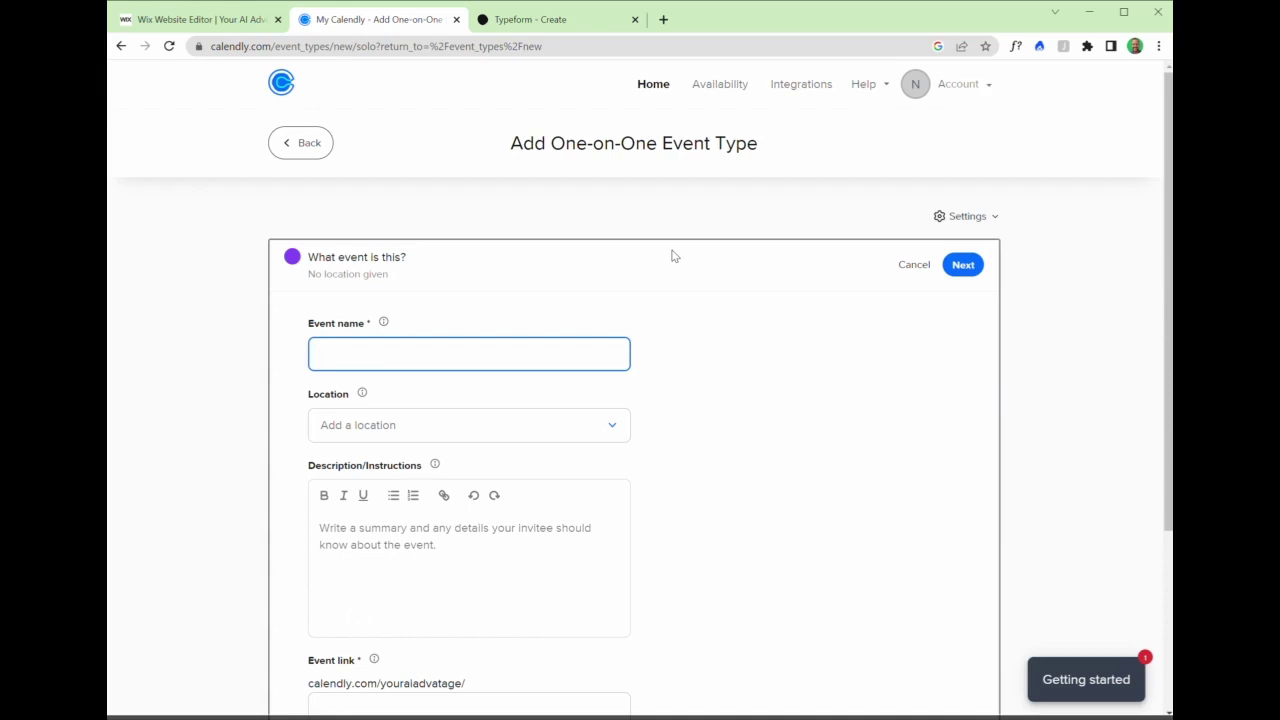
# - Give the event the yellow colour and the description "please add your phone number in case of technical issue"
pyautogui.scroll(-1, 718, 443)
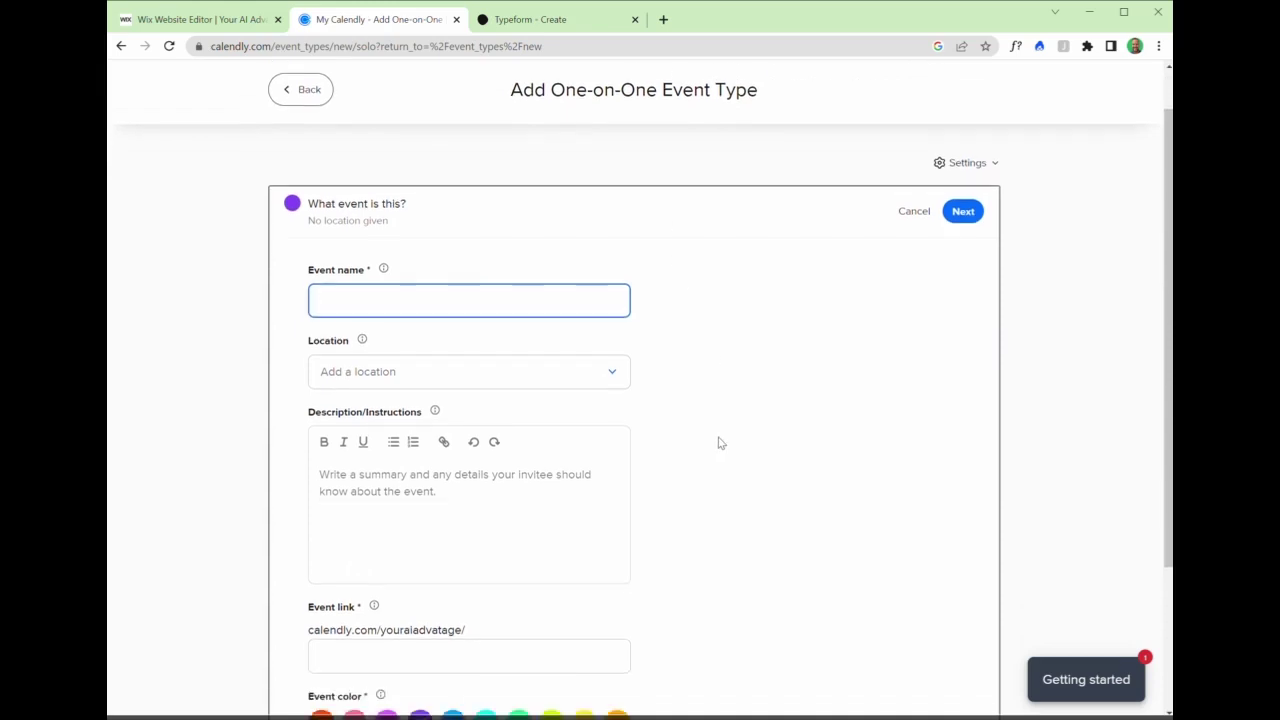
pyautogui.scroll(-1, 718, 443)
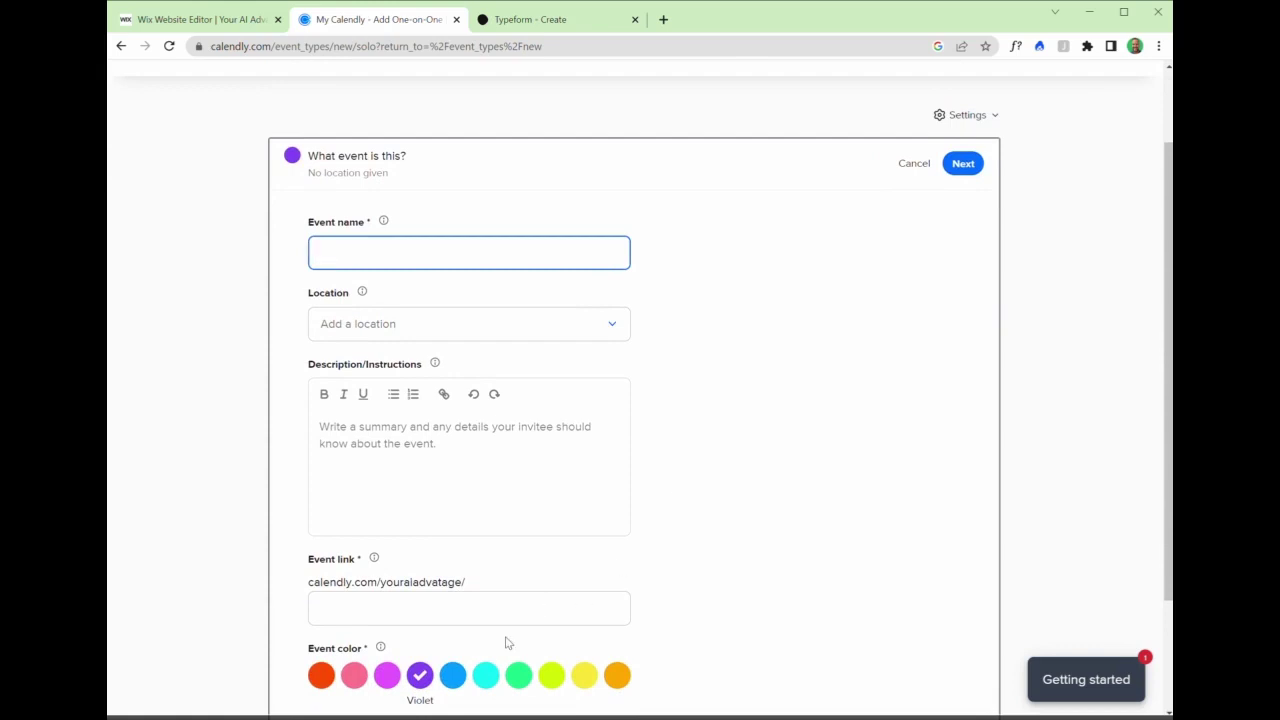
pyautogui.click(584, 679)
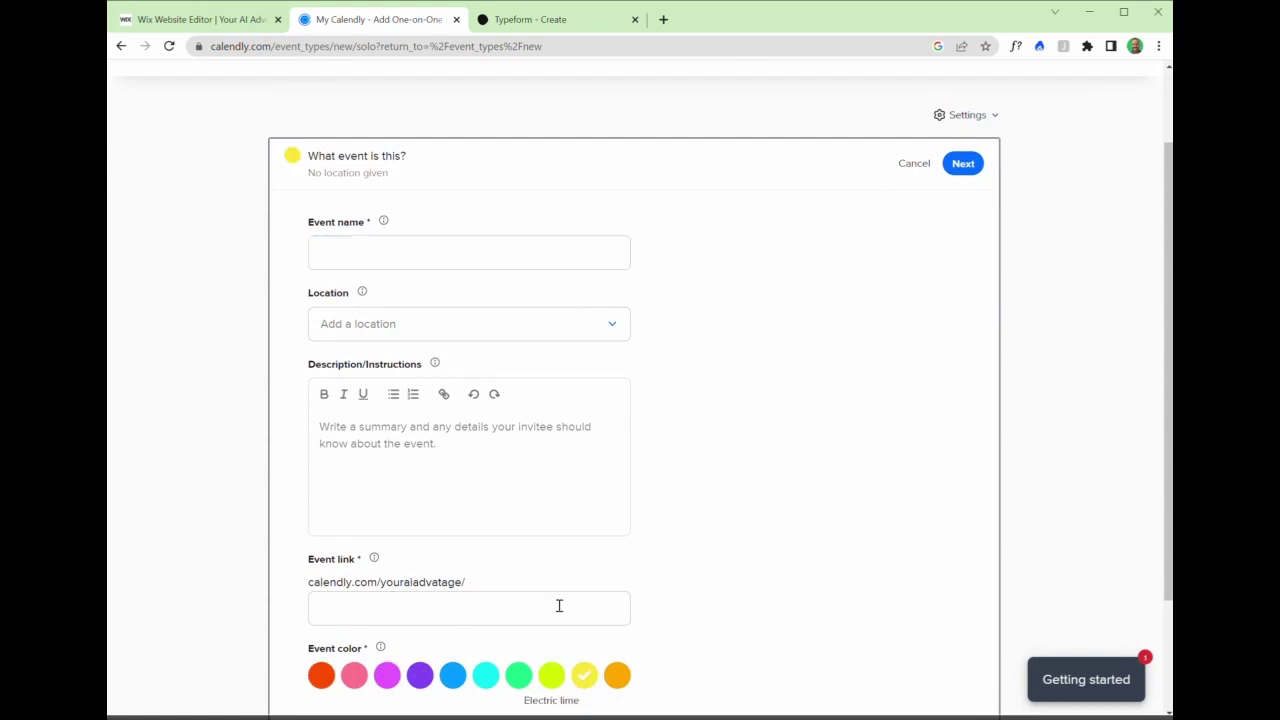
pyautogui.click(437, 451)
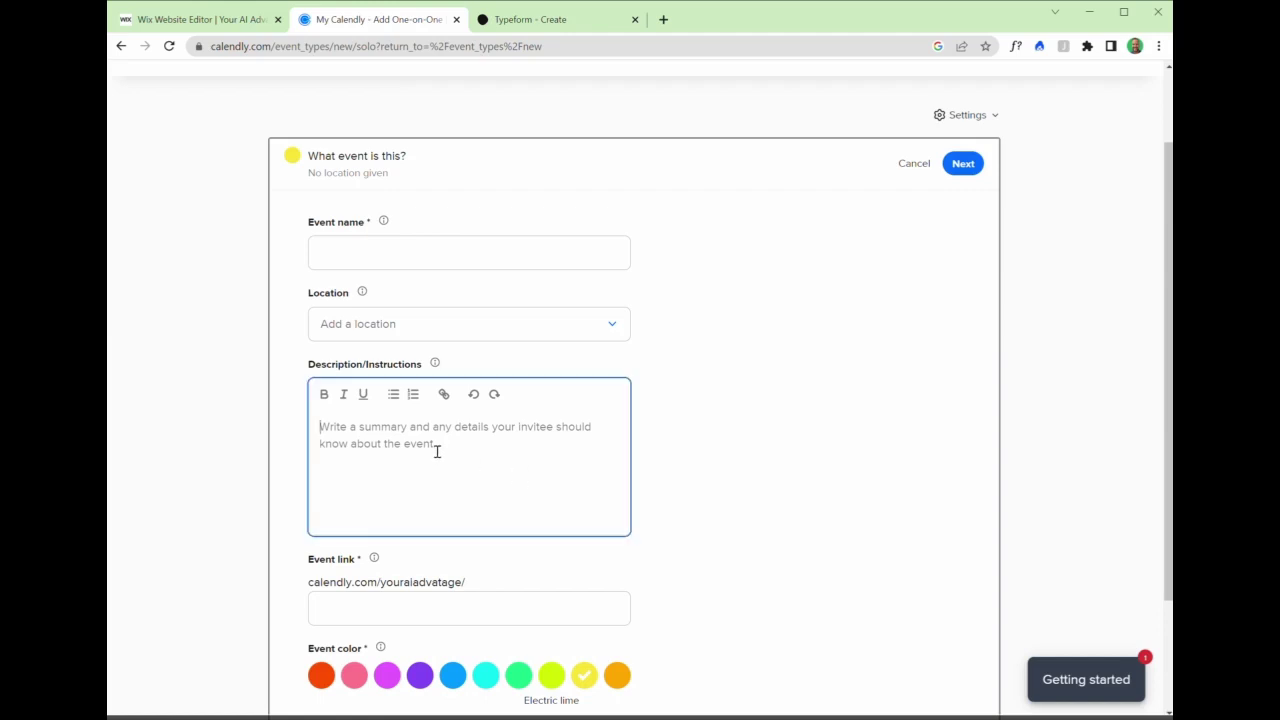
pyautogui.write('please add your phone')
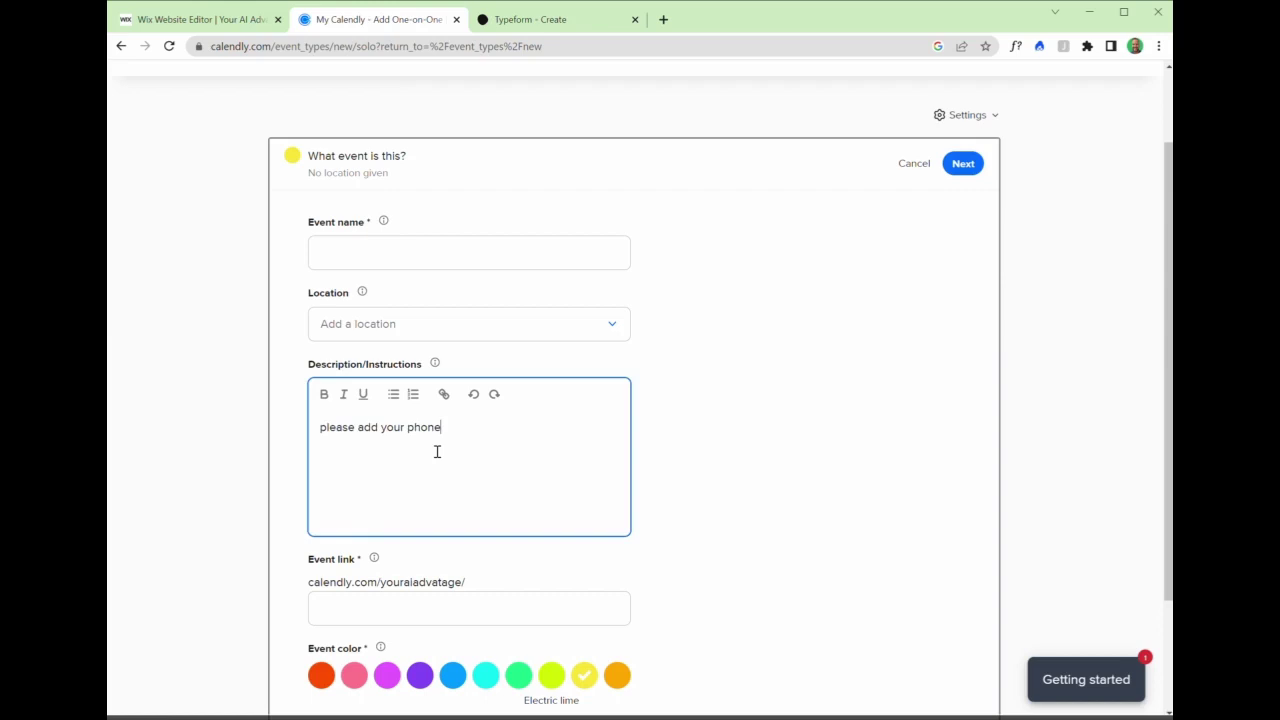
pyautogui.write(' number in case of technical issue')
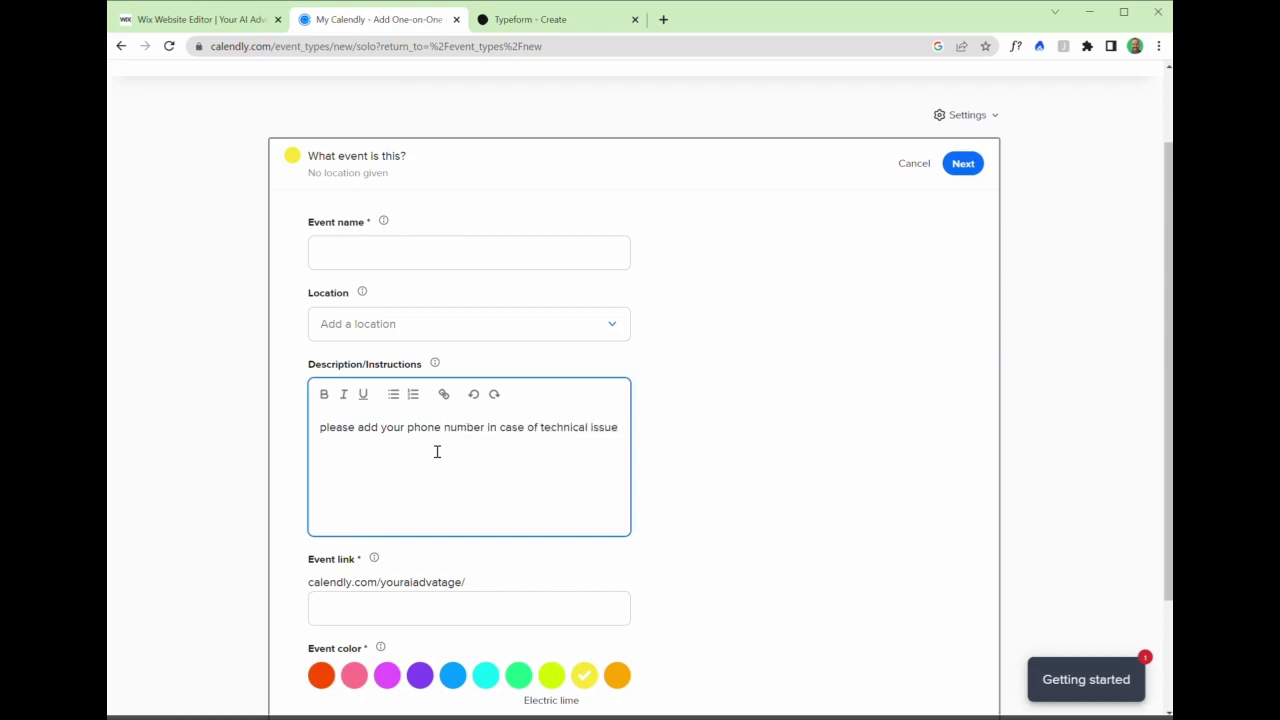
# - Try Zoom as the event's location and remove it again
pyautogui.click(431, 316)
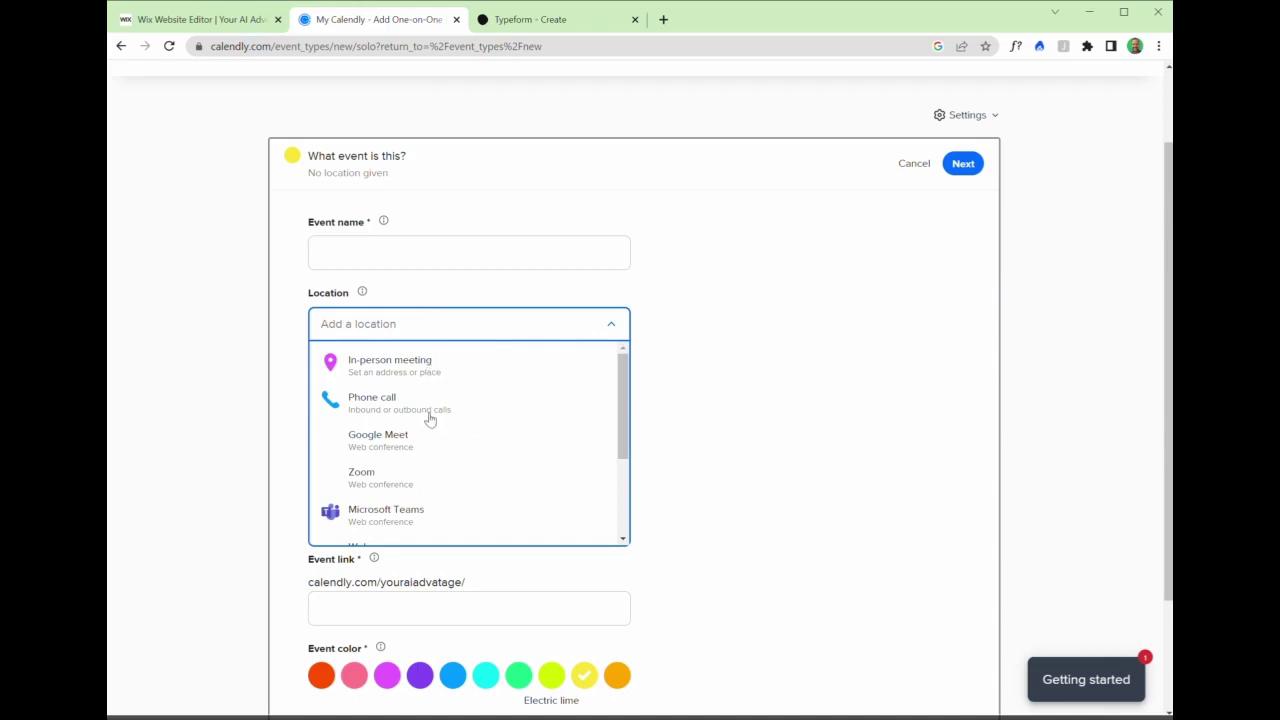
pyautogui.click(421, 486)
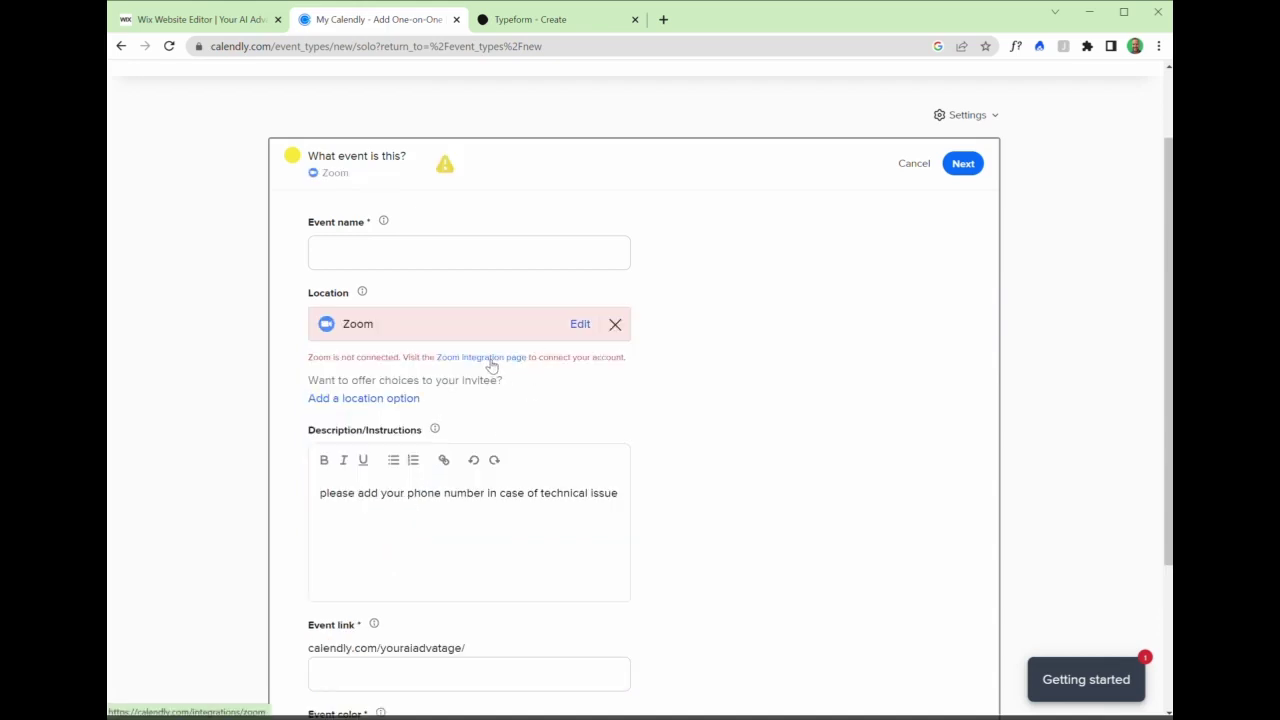
pyautogui.click(615, 326)
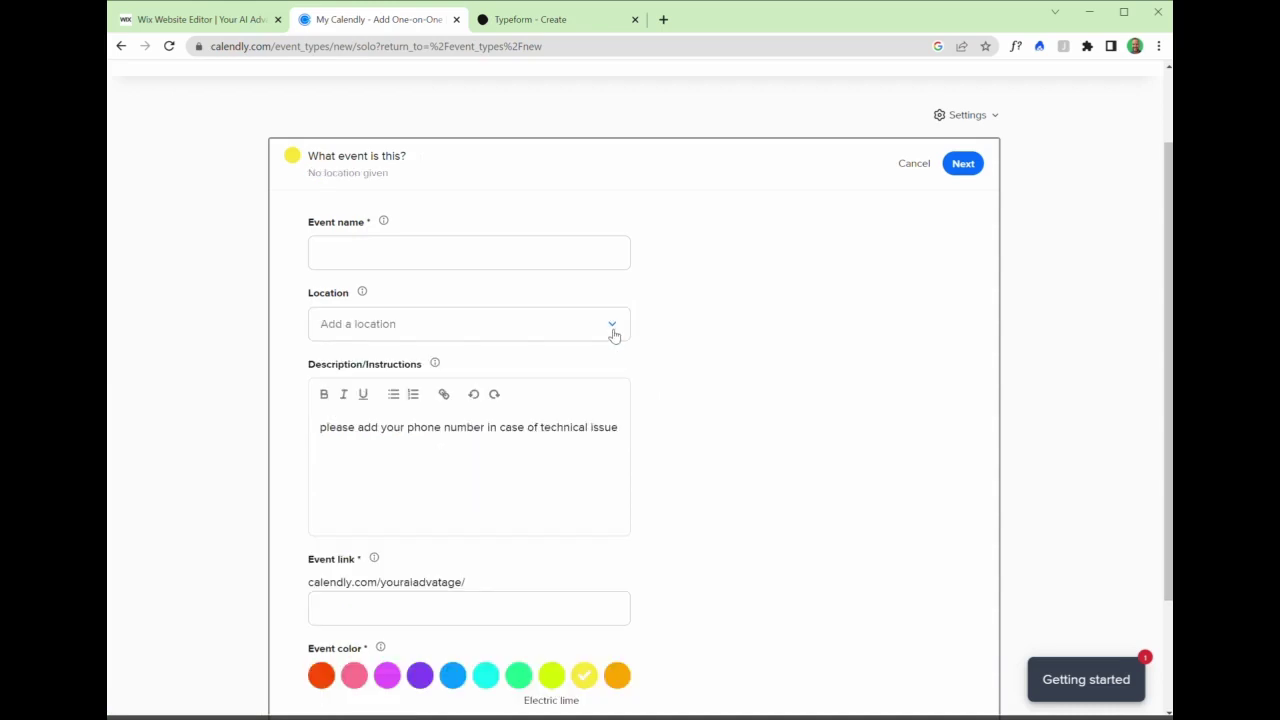
# - Name the new event "Discovery call" and save its basic details to continue to the booking settings
pyautogui.click(443, 252)
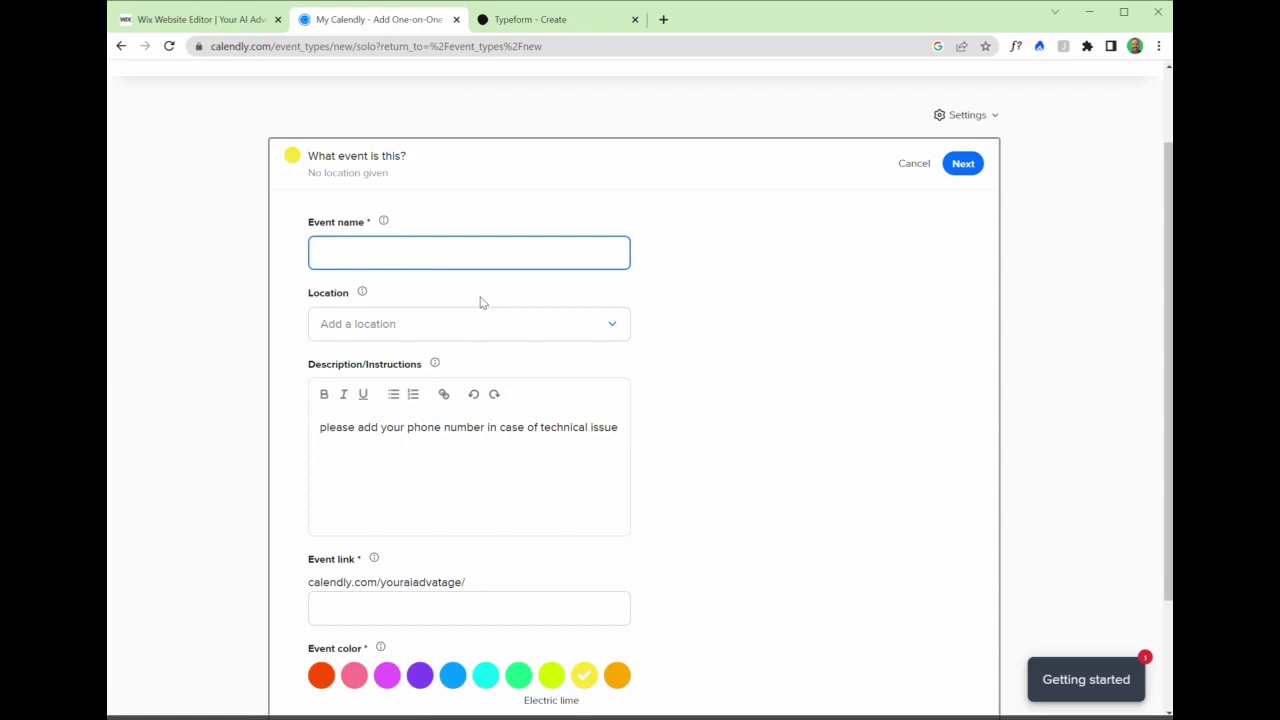
pyautogui.write('Discovery call')
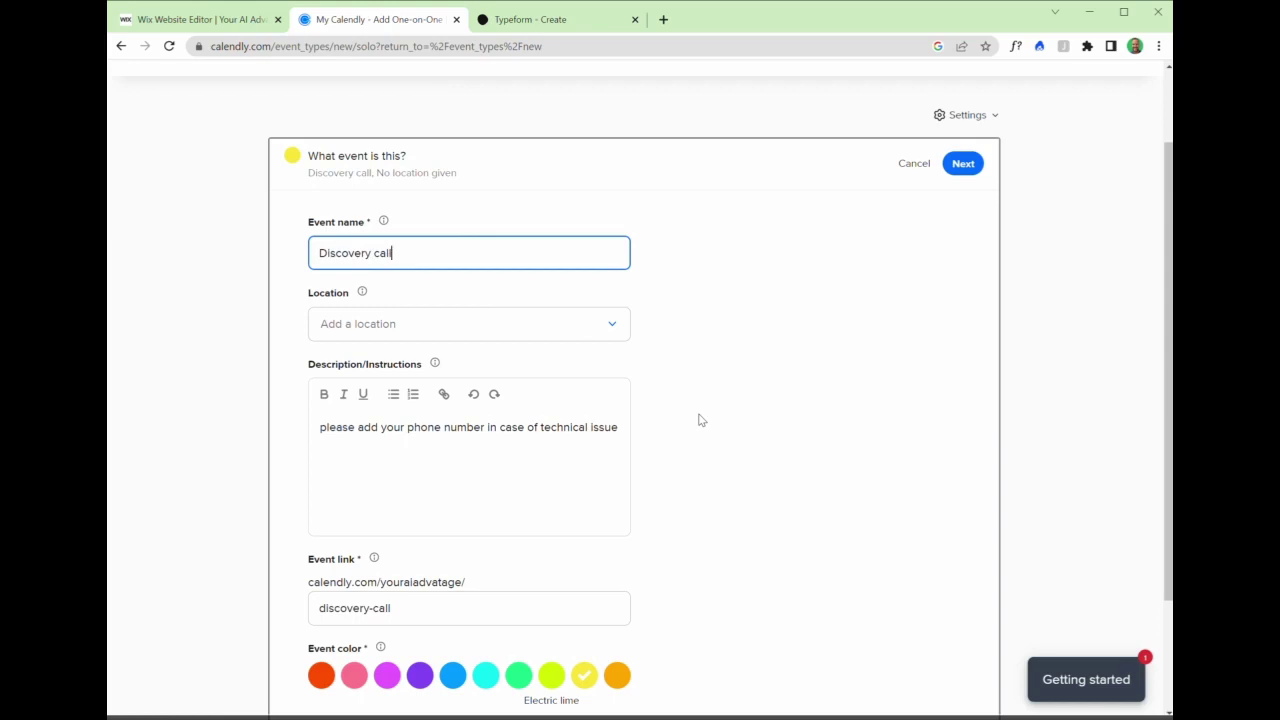
pyautogui.scroll(-2, 700, 420)
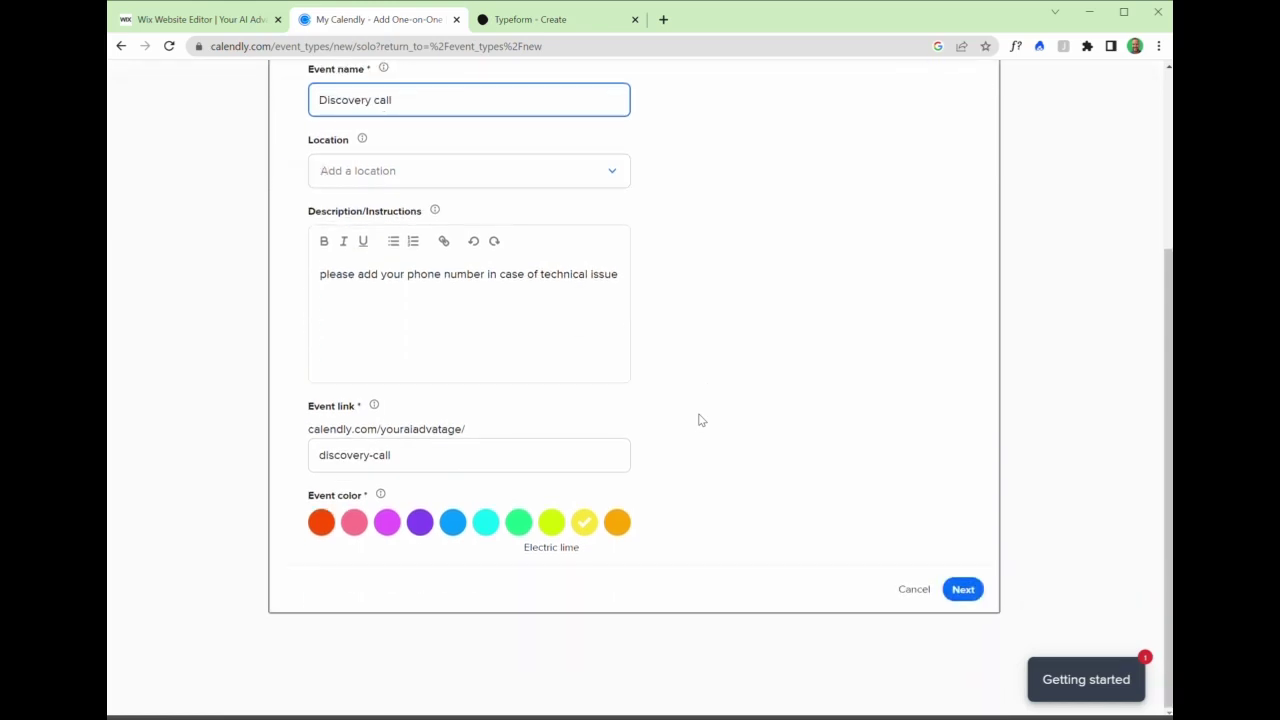
pyautogui.click(963, 590)
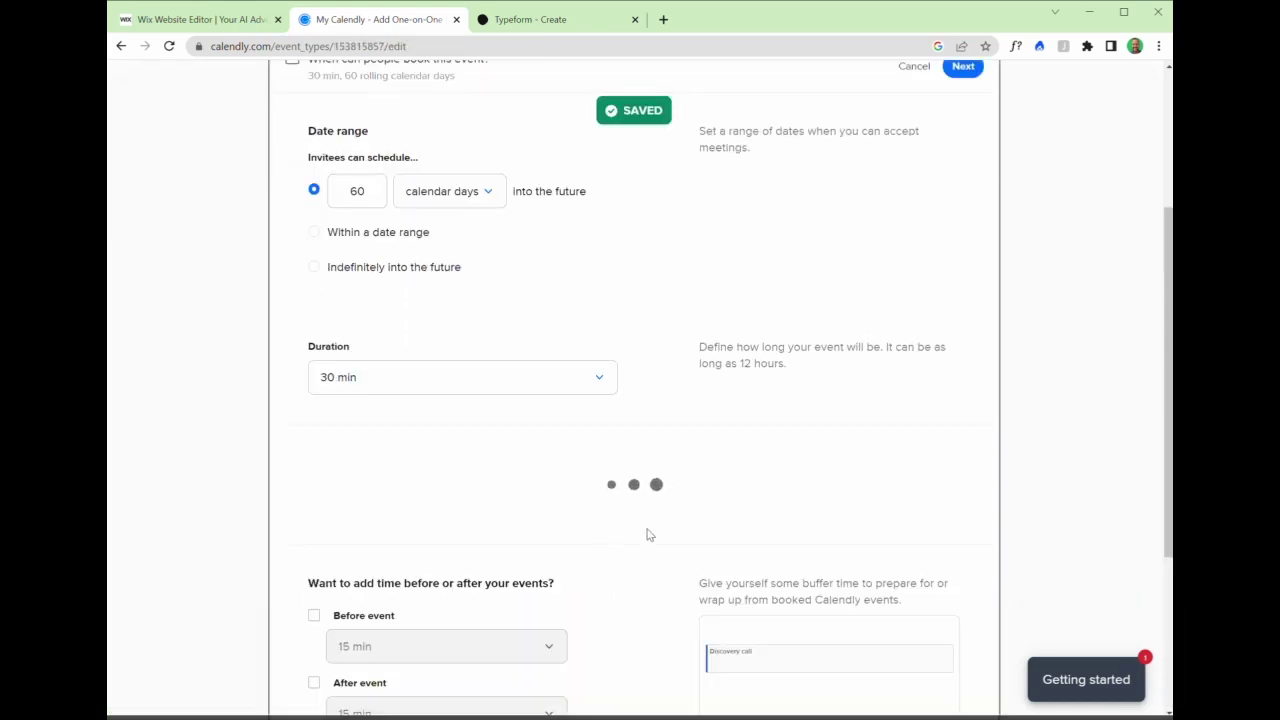
# - Set the event's duration to 15 min and choose the date range option for when invitees can schedule
pyautogui.scroll(1, 674, 514)
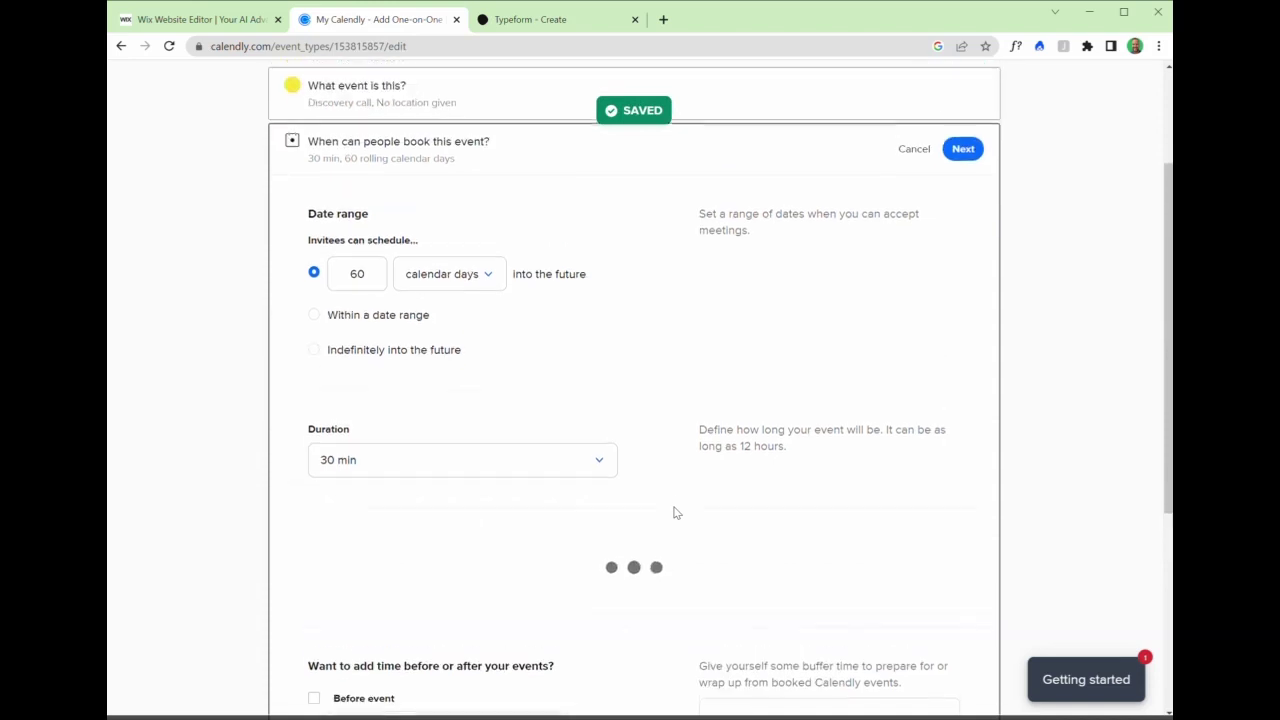
pyautogui.click(559, 473)
pyautogui.click(451, 519)
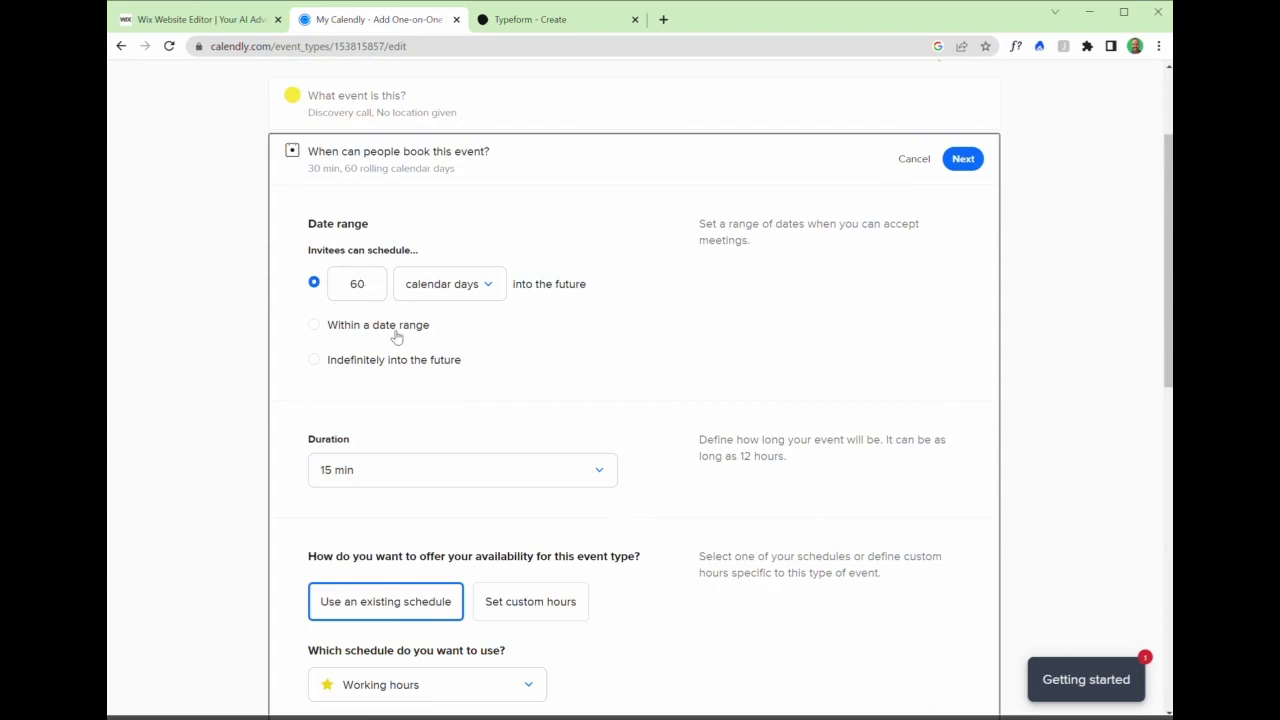
pyautogui.click(322, 326)
# - Add a 15 min buffer before the Discovery call and save its booking settings
pyautogui.scroll(-2, 641, 541)
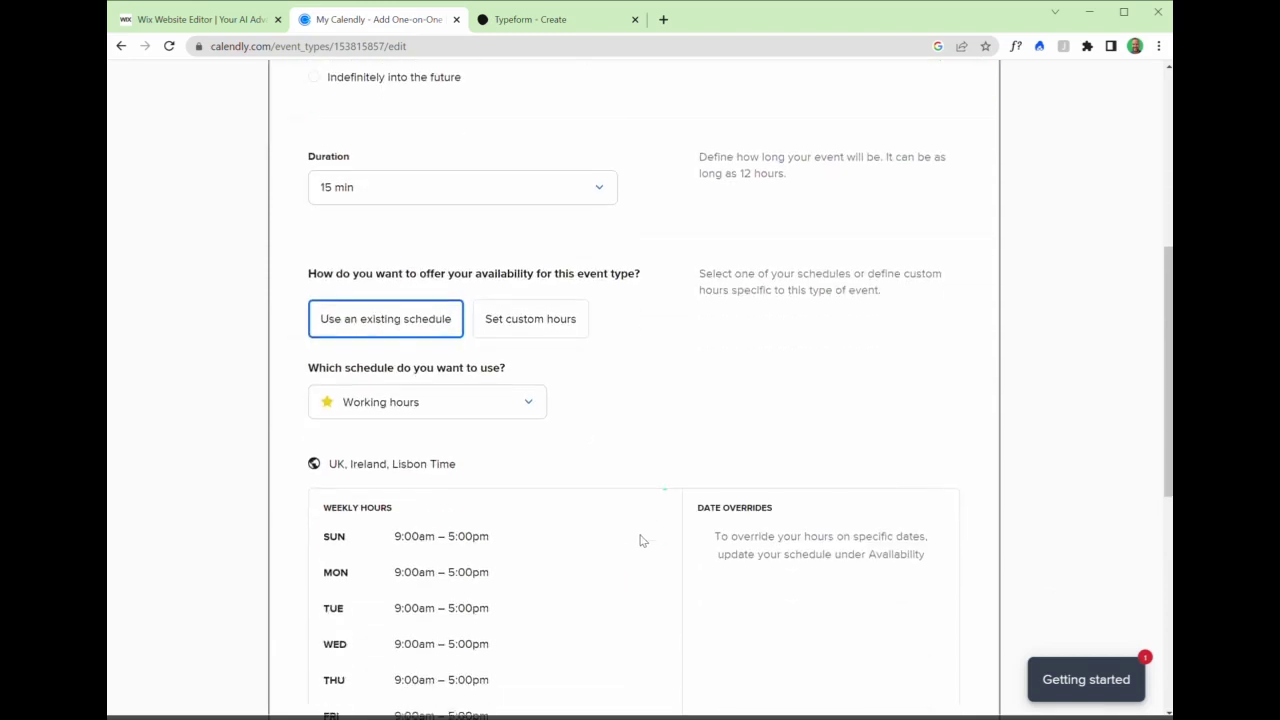
pyautogui.scroll(-1, 640, 510)
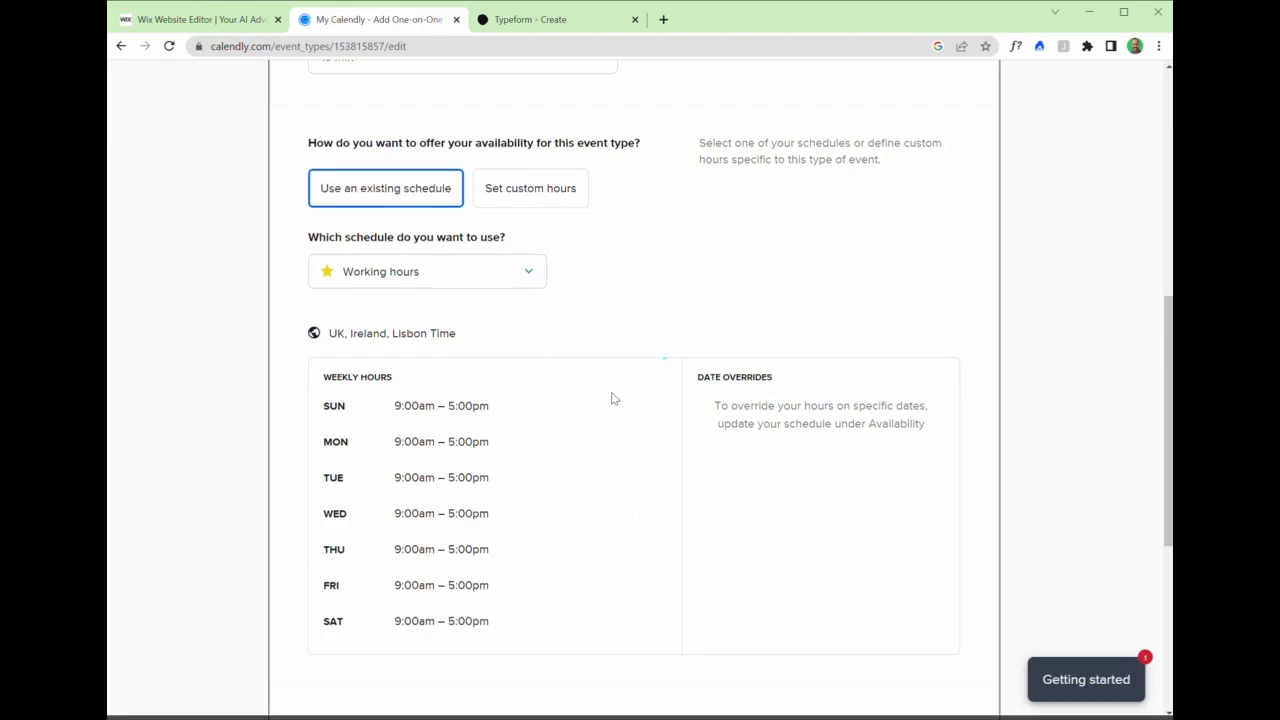
pyautogui.scroll(-3, 610, 397)
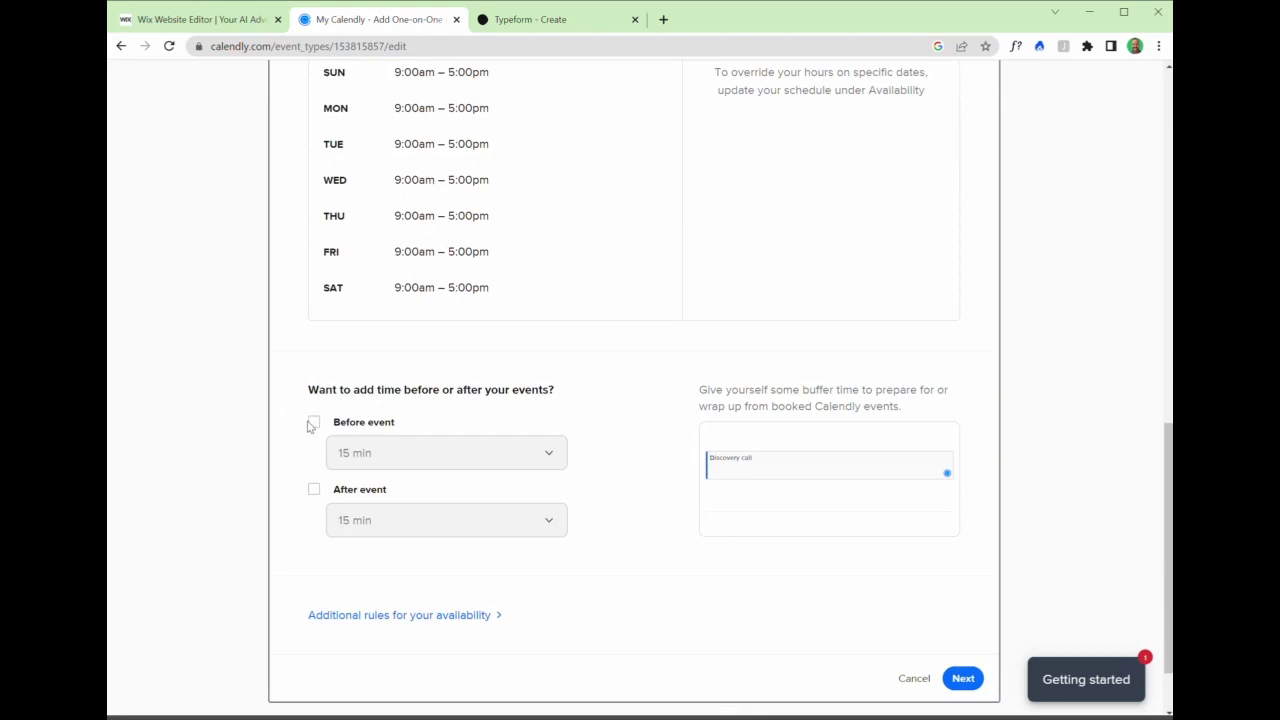
pyautogui.click(314, 424)
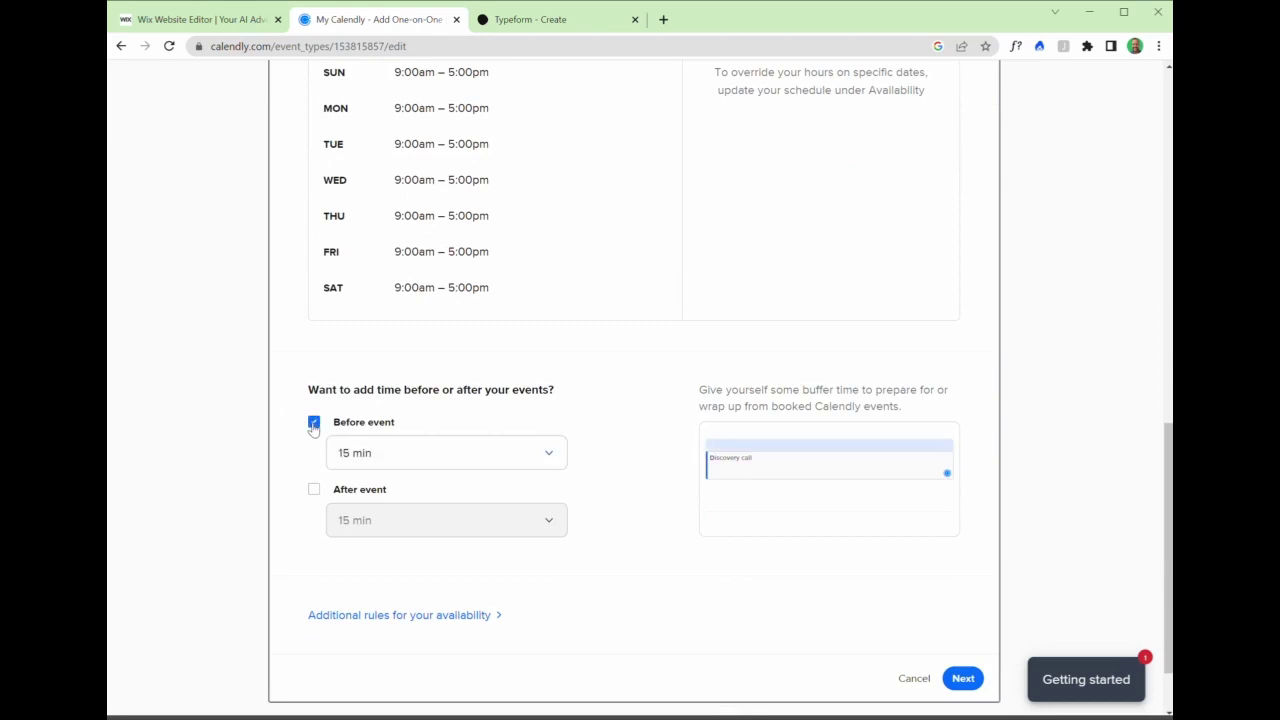
pyautogui.click(964, 680)
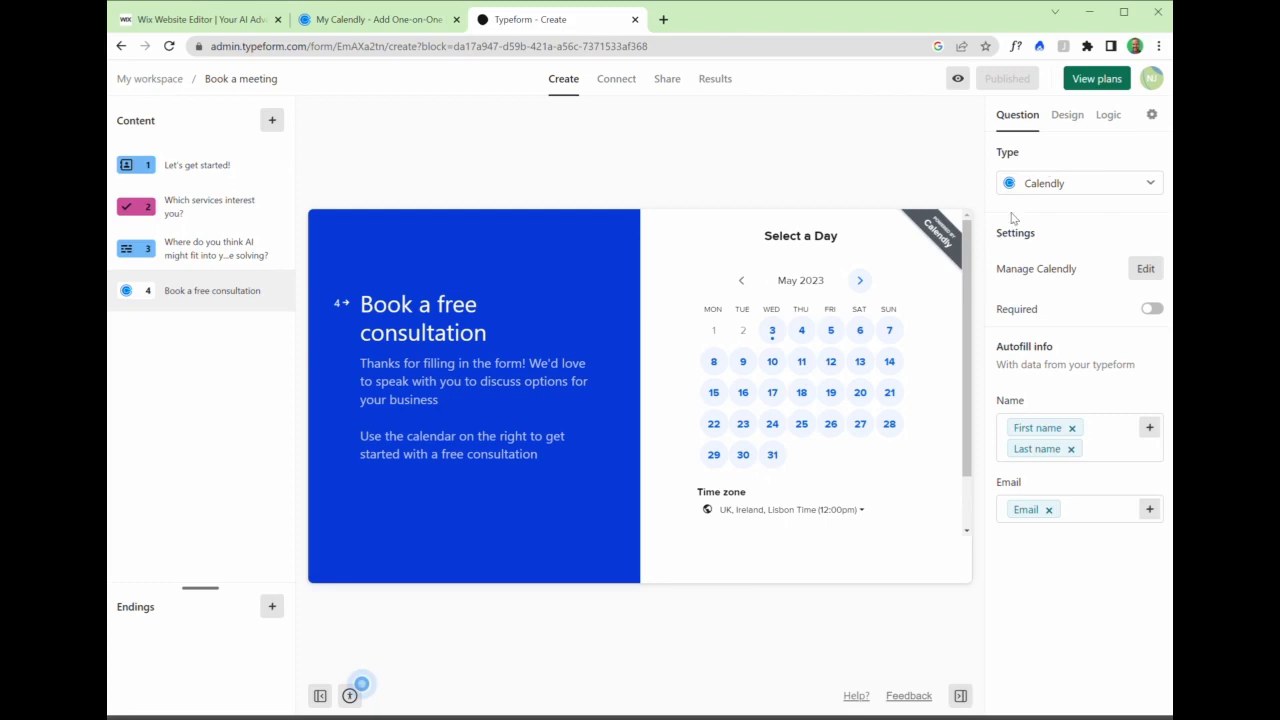
# - Switch to the Typeform form and open its blue theme for editing
pyautogui.click(1066, 126)
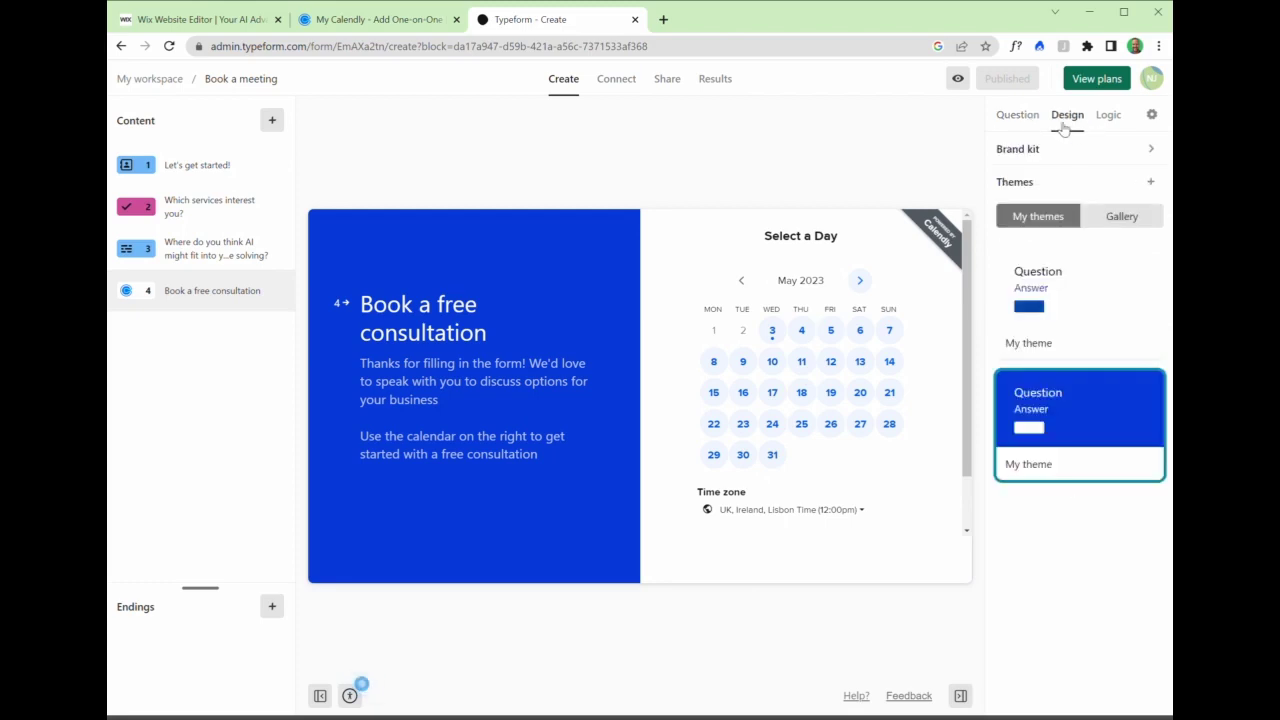
pyautogui.click(1047, 438)
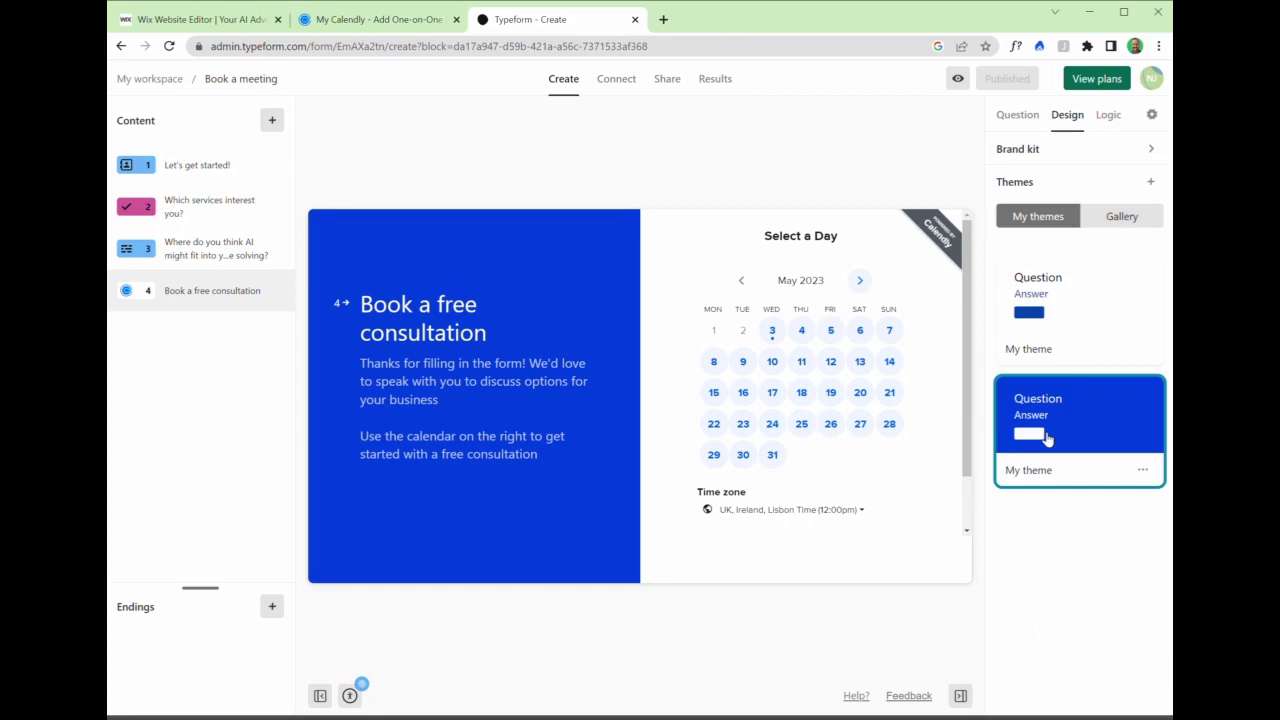
pyautogui.click(1142, 470)
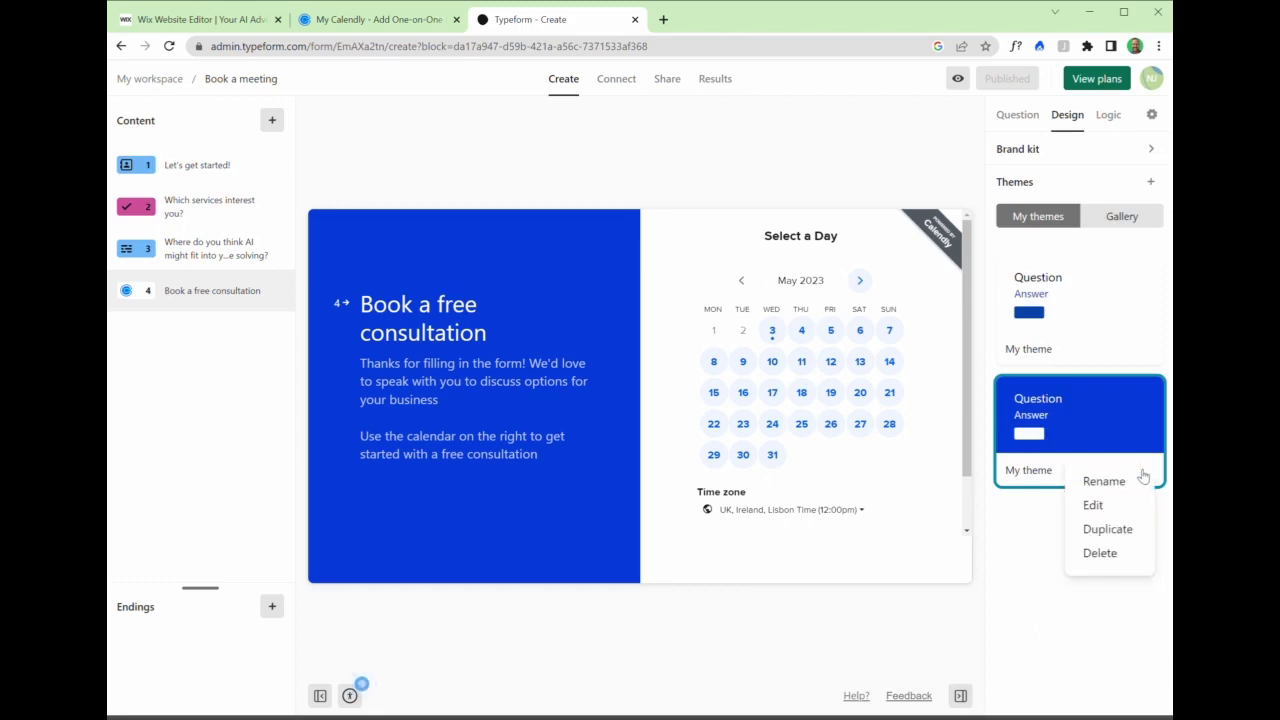
pyautogui.click(1094, 508)
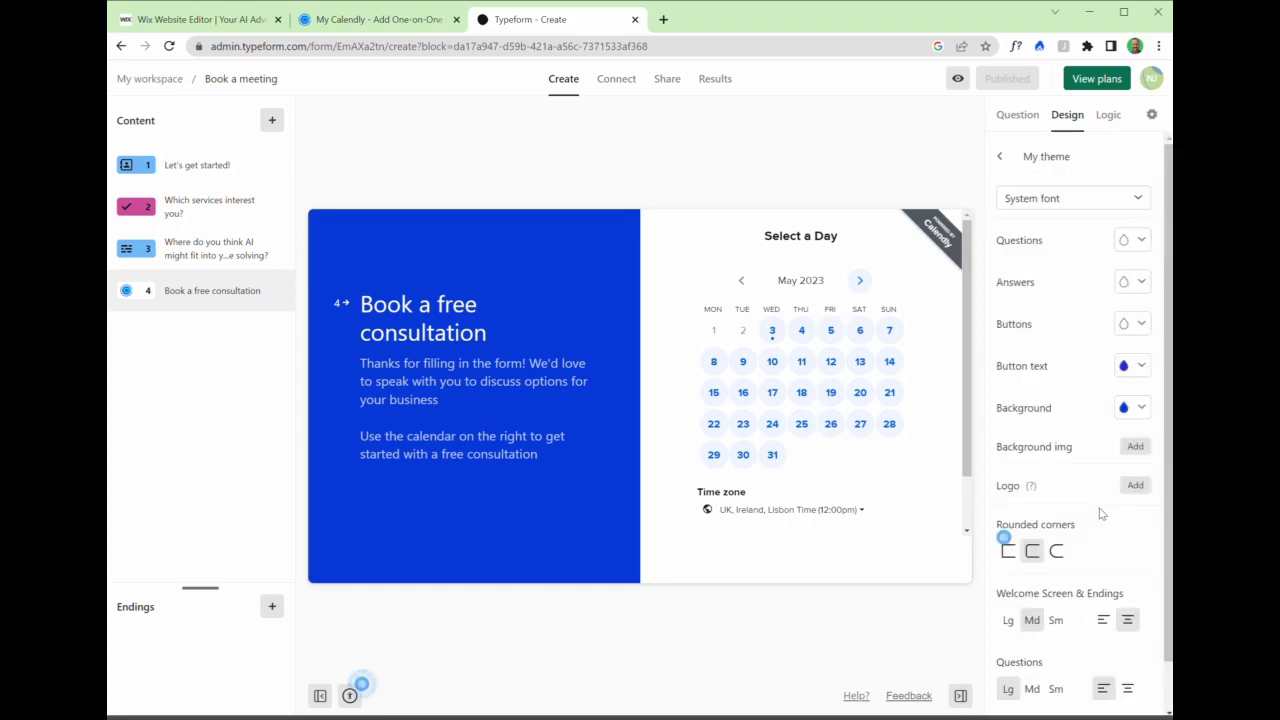
# - Try a red background, #E40335, for the form's theme and revert the change
pyautogui.click(1141, 405)
pyautogui.click(1119, 679)
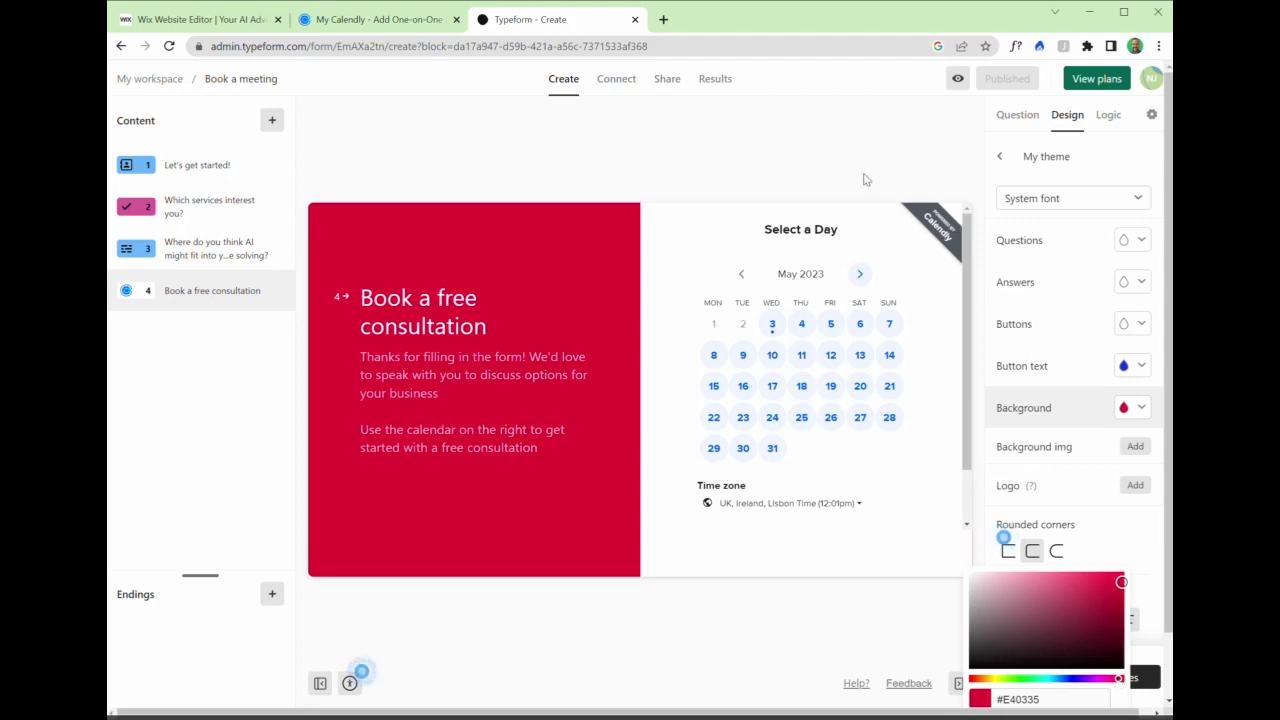
pyautogui.click(826, 137)
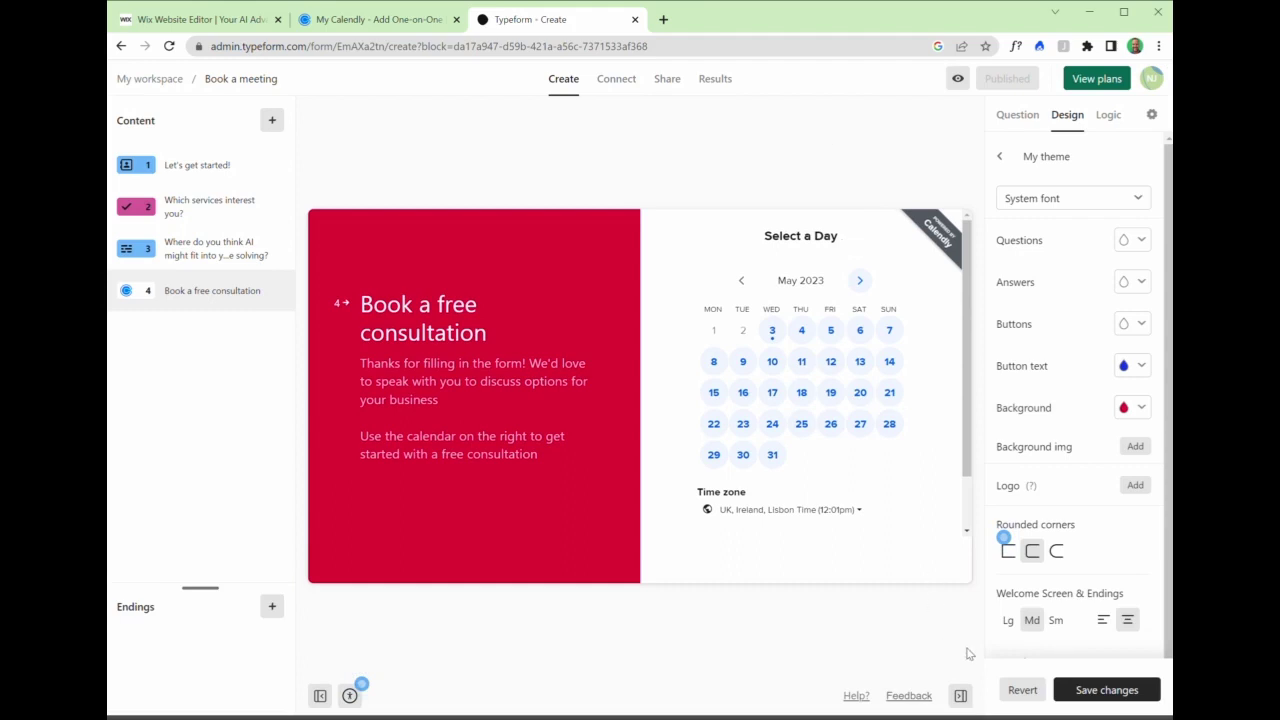
pyautogui.click(1022, 691)
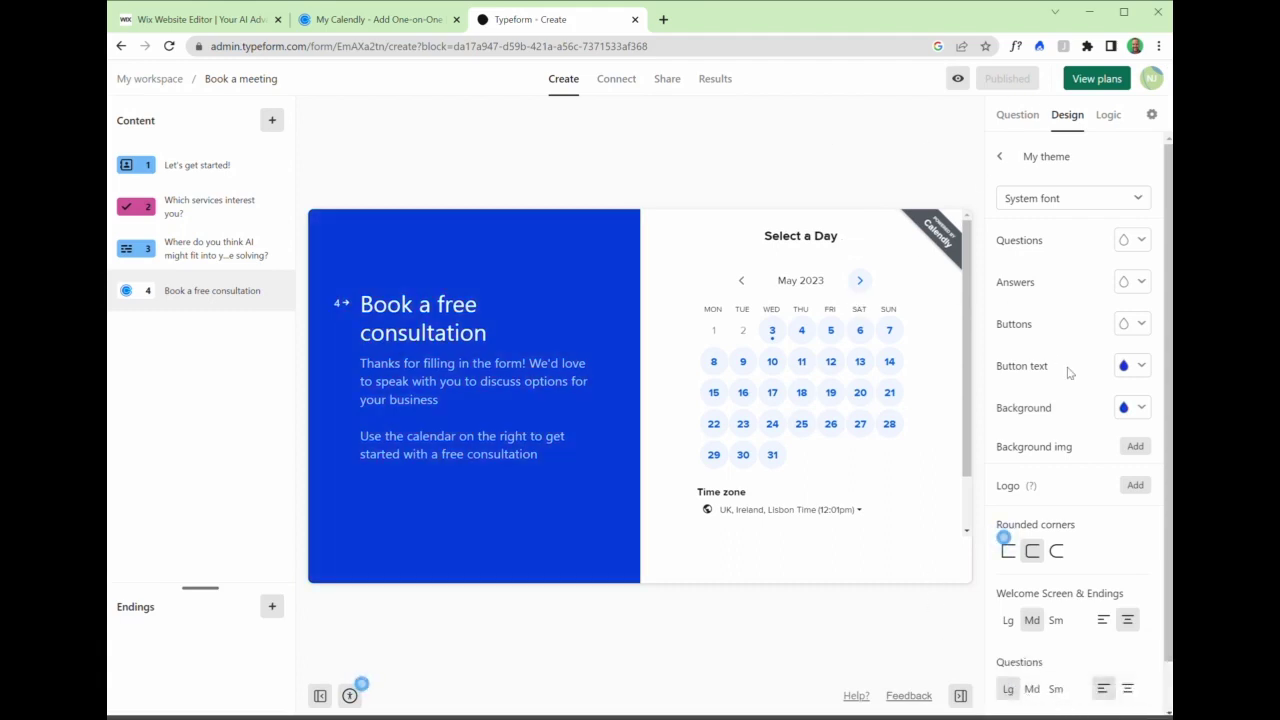
# - Examine the remaining theme options and the form's logic flow, and return to the Calendly question's settings
pyautogui.scroll(-1, 1067, 372)
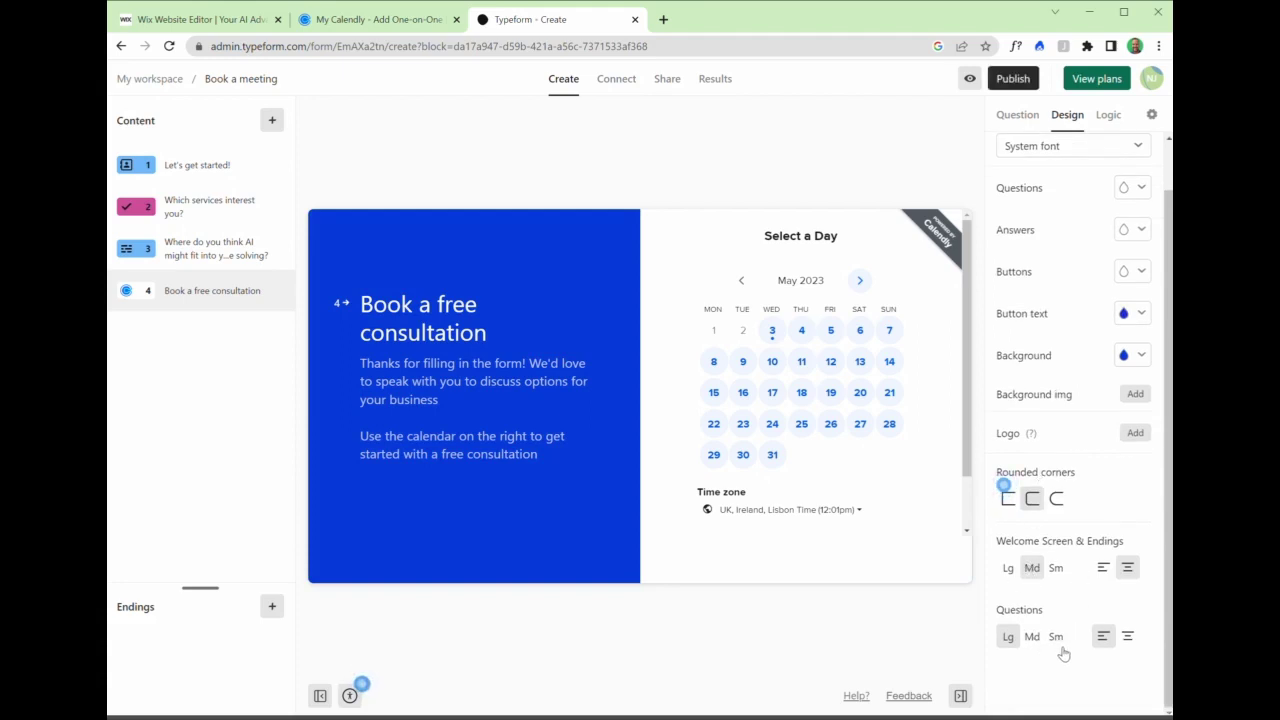
pyautogui.scroll(1, 1042, 405)
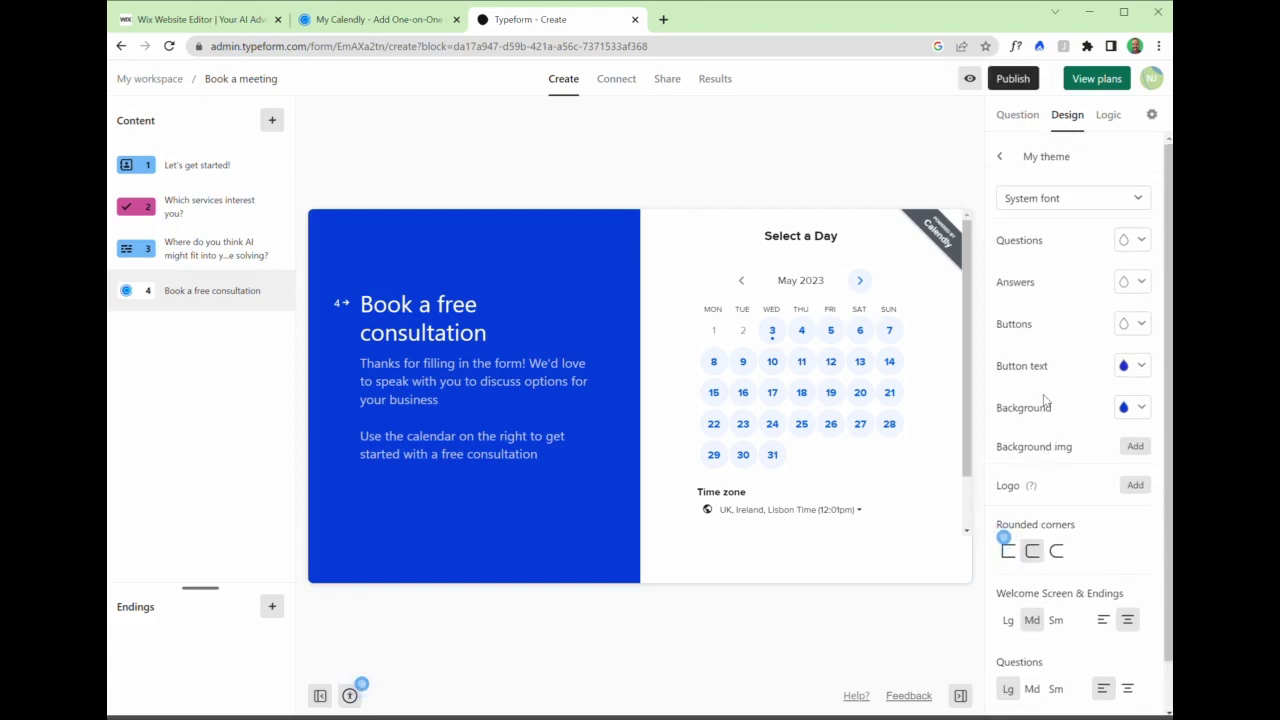
pyautogui.click(1108, 116)
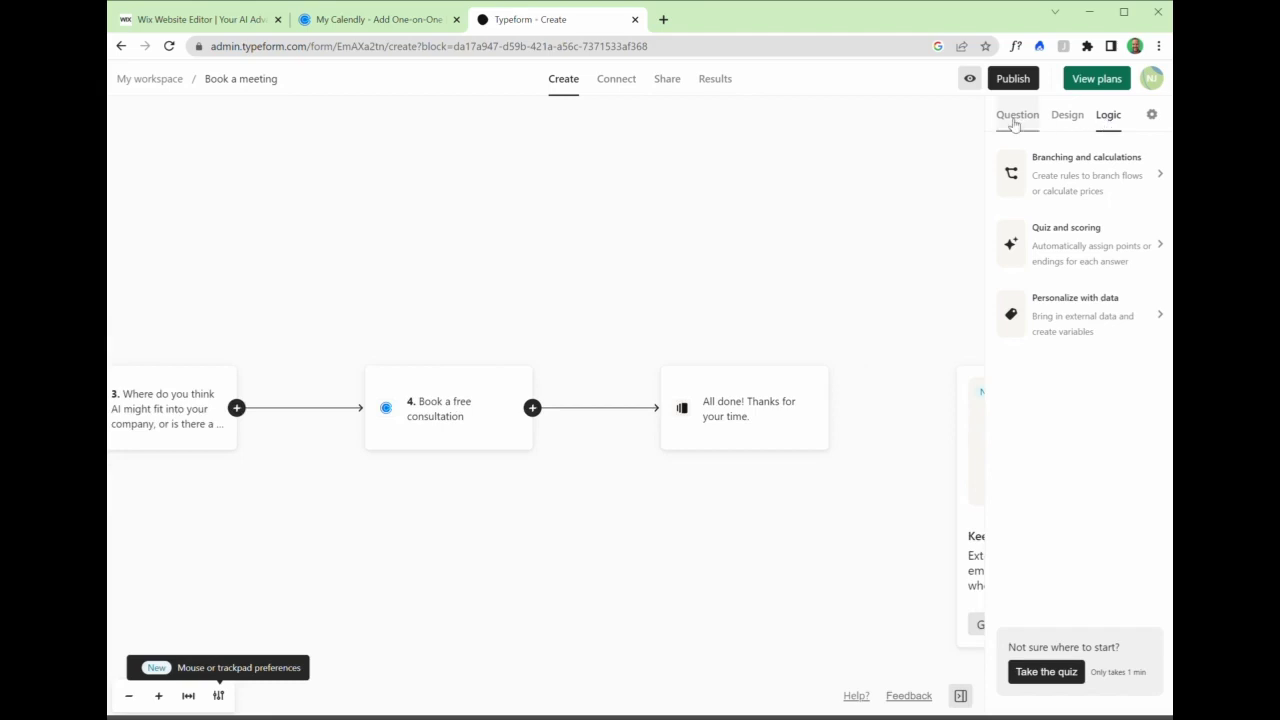
pyautogui.click(1015, 120)
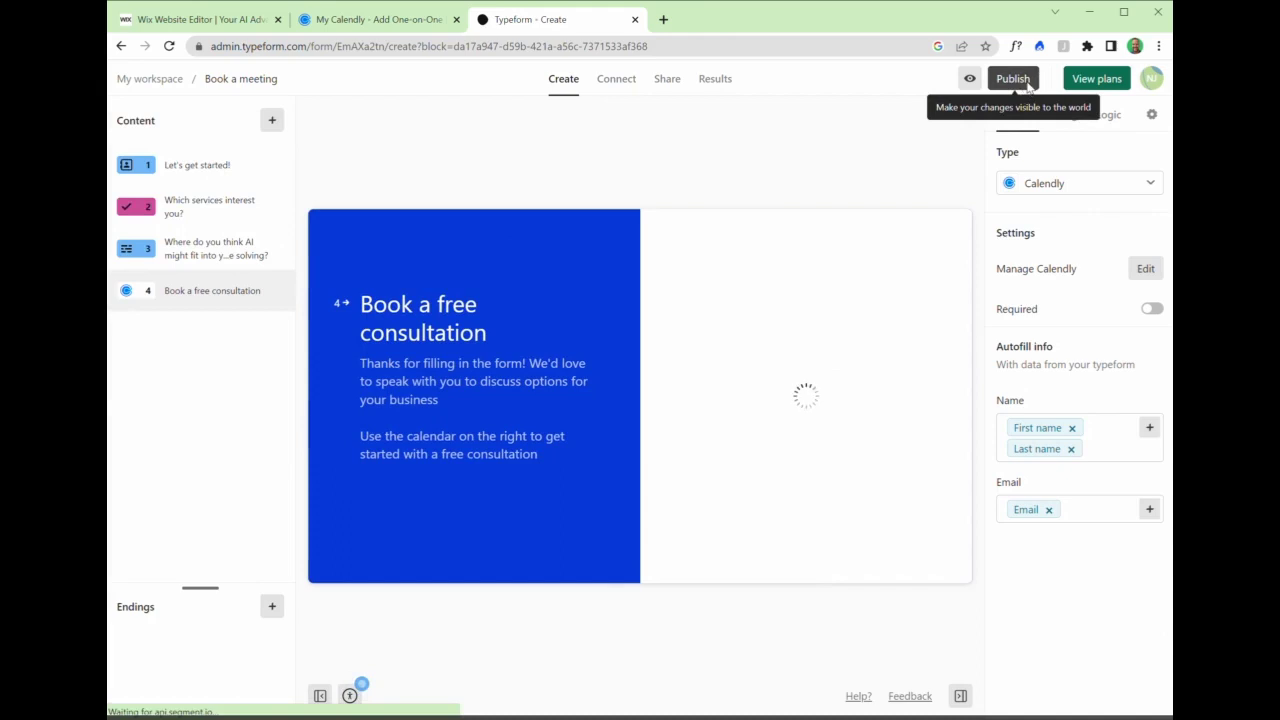
# - Publish the form and set up a Full-page web embed turned into a chat
pyautogui.click(1026, 84)
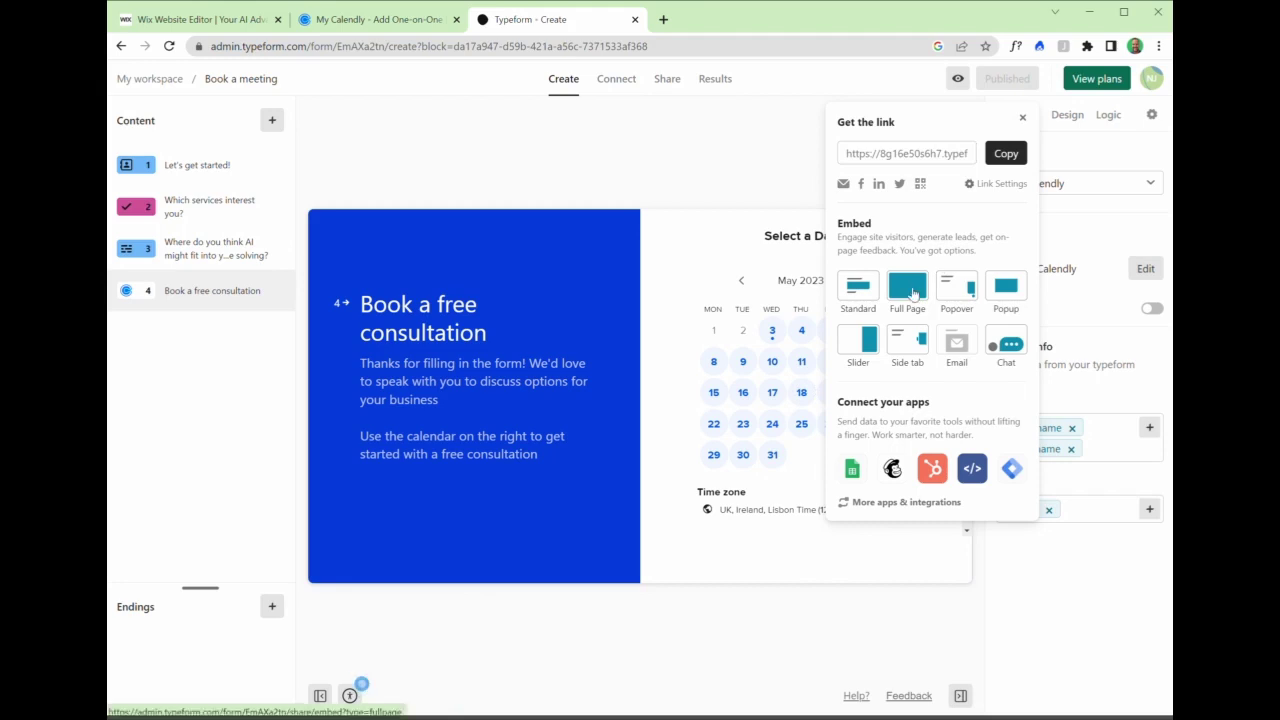
pyautogui.click(913, 290)
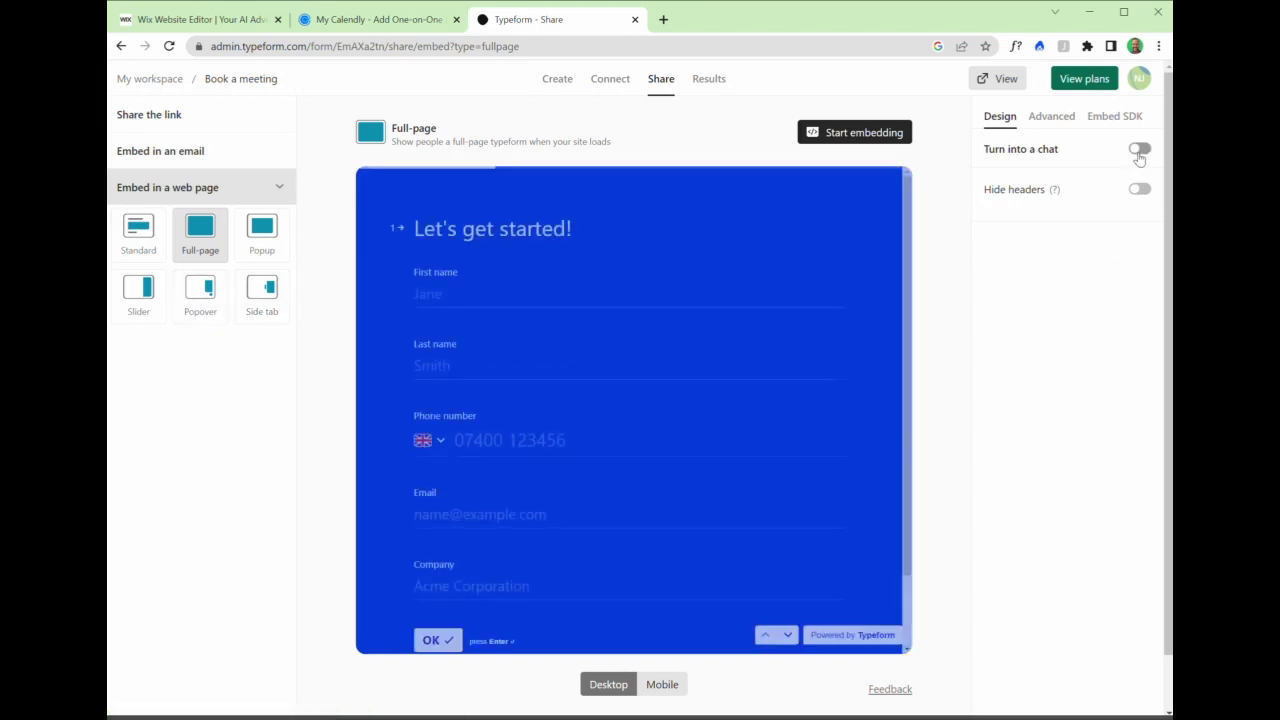
pyautogui.click(1139, 150)
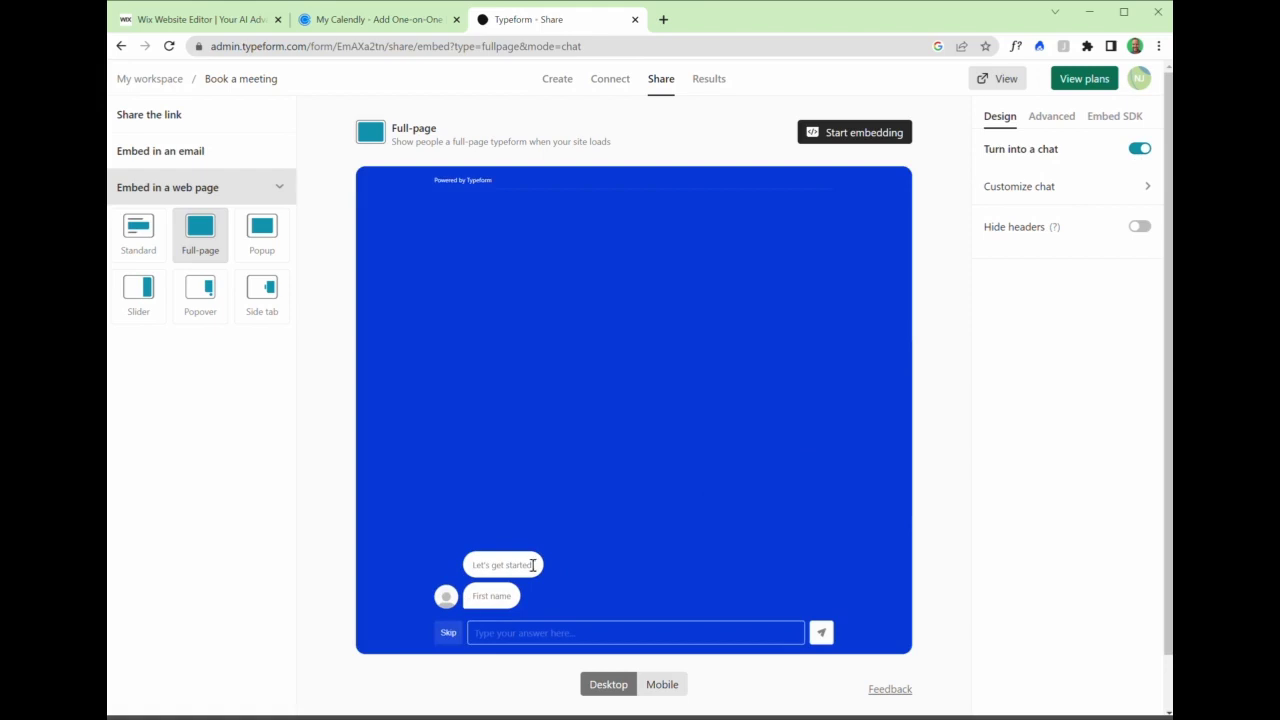
# - Copy the form's embed code for General embeds
pyautogui.click(849, 138)
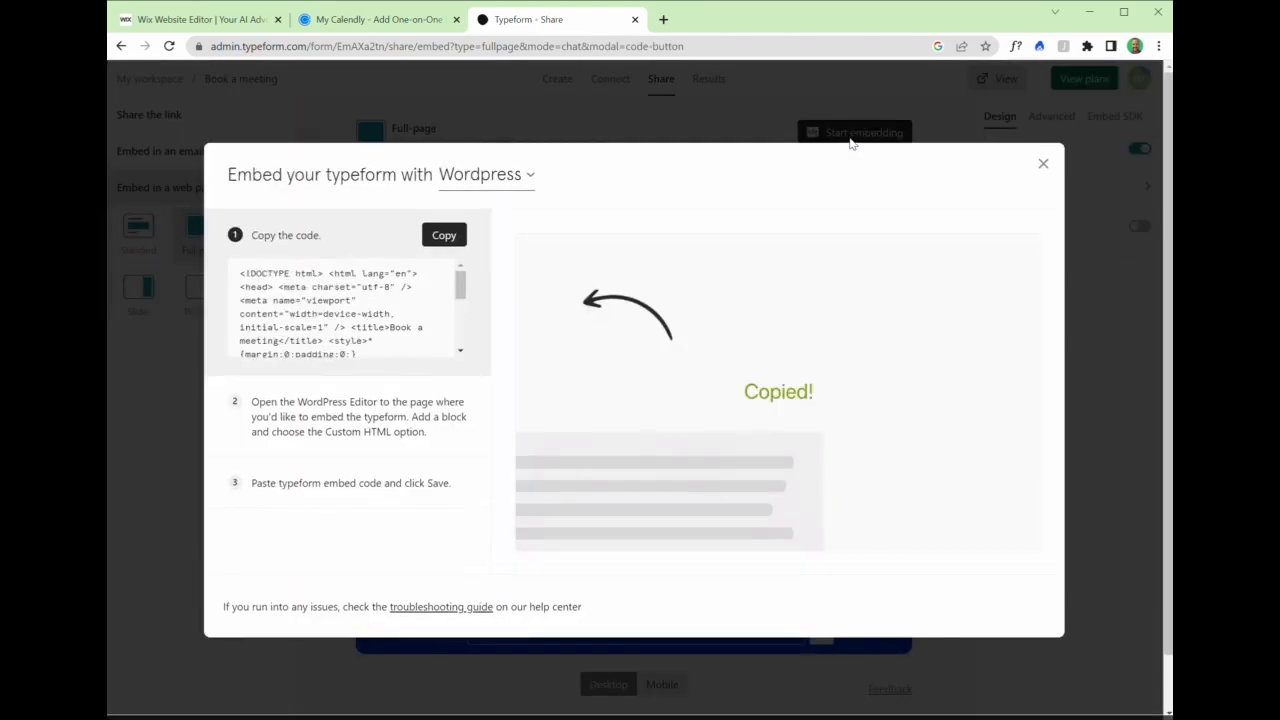
pyautogui.click(481, 188)
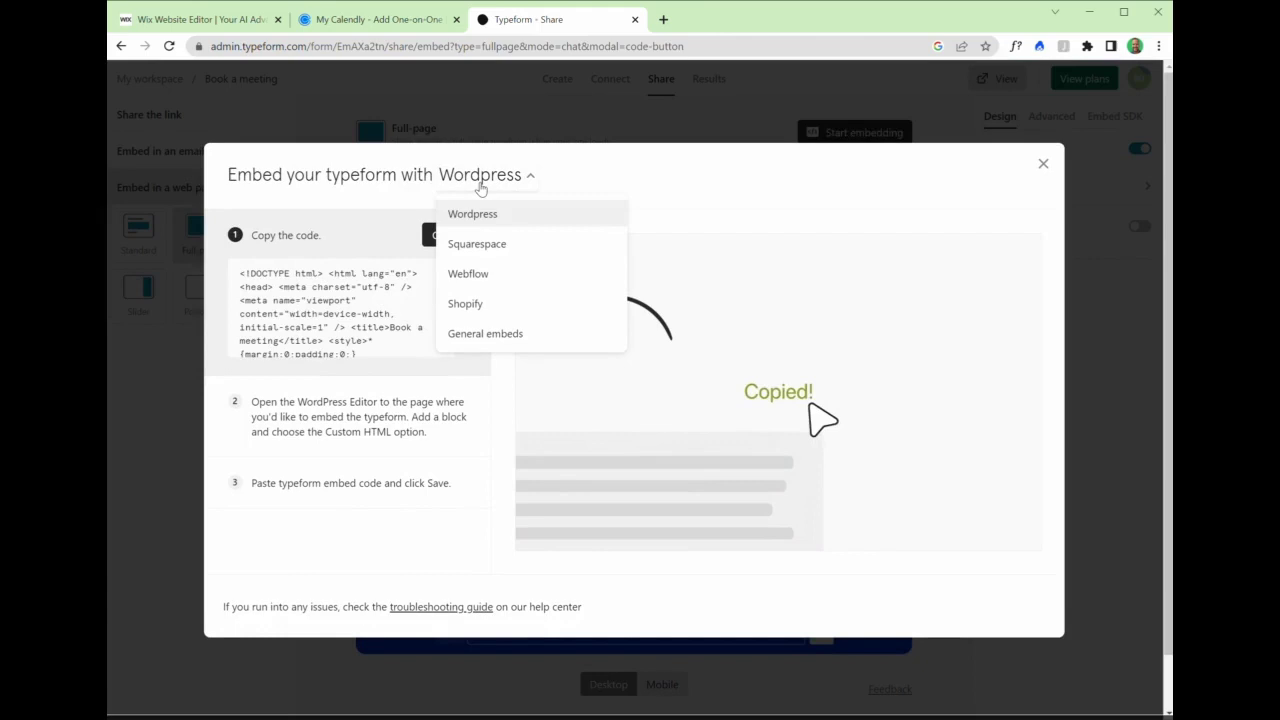
pyautogui.click(504, 336)
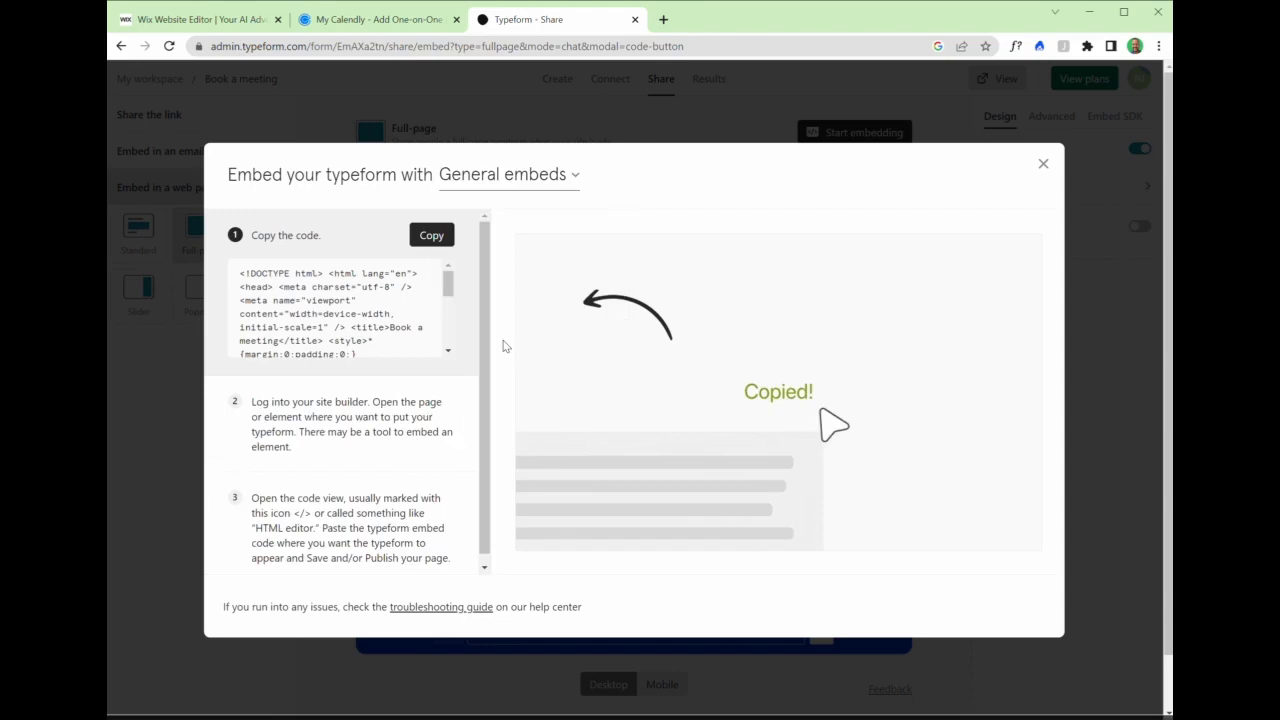
pyautogui.click(431, 237)
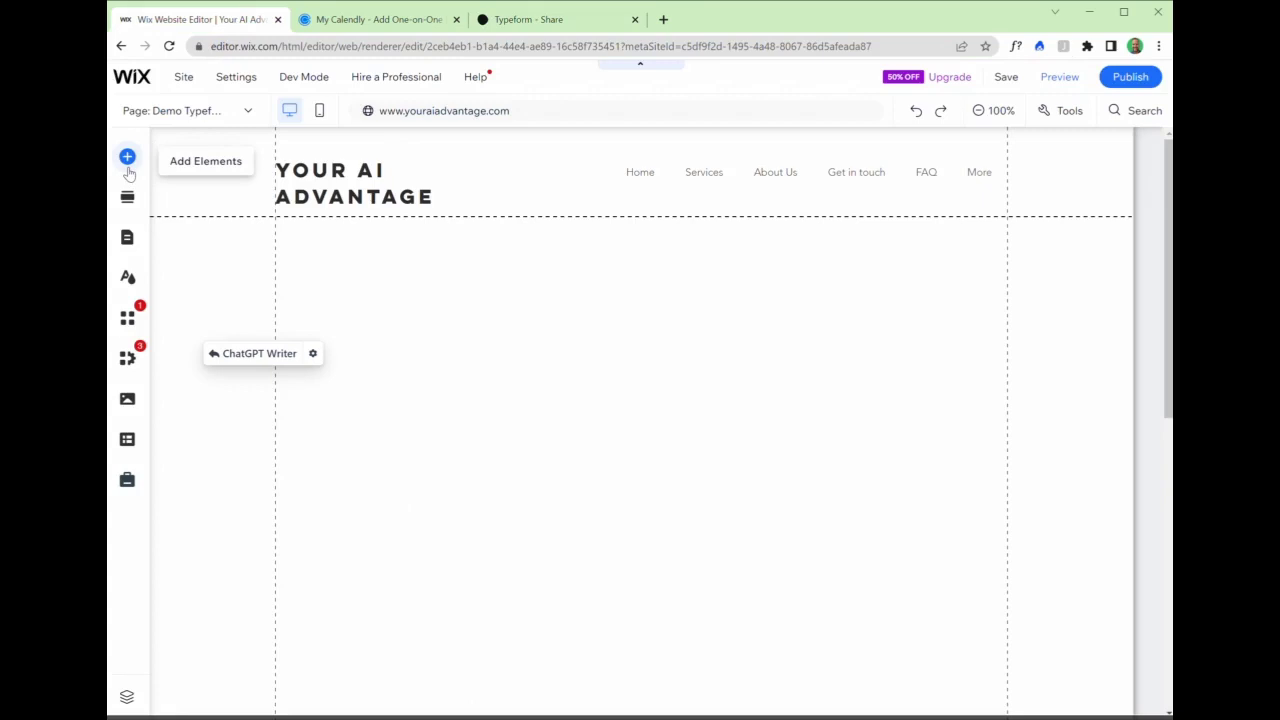
# - Switch to the Wix editor, add an Embed HTML element to the demo page, and apply the copied Typeform code to it
pyautogui.click(127, 158)
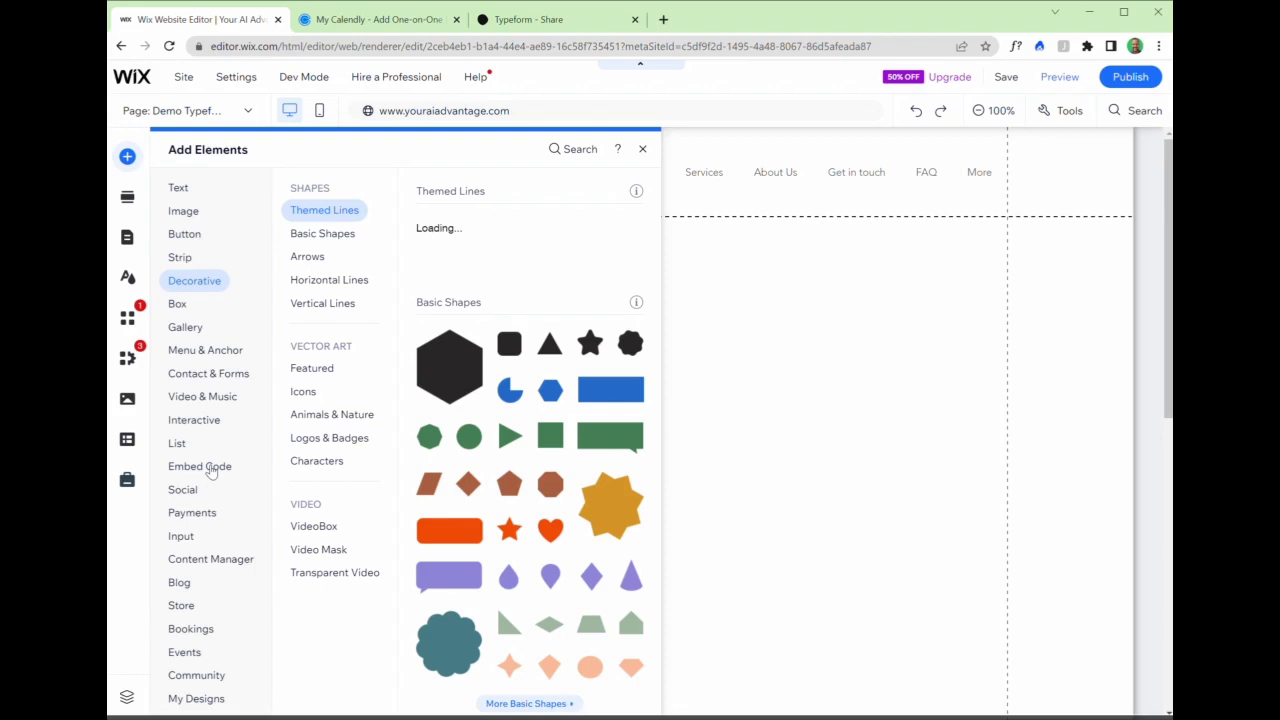
pyautogui.click(205, 467)
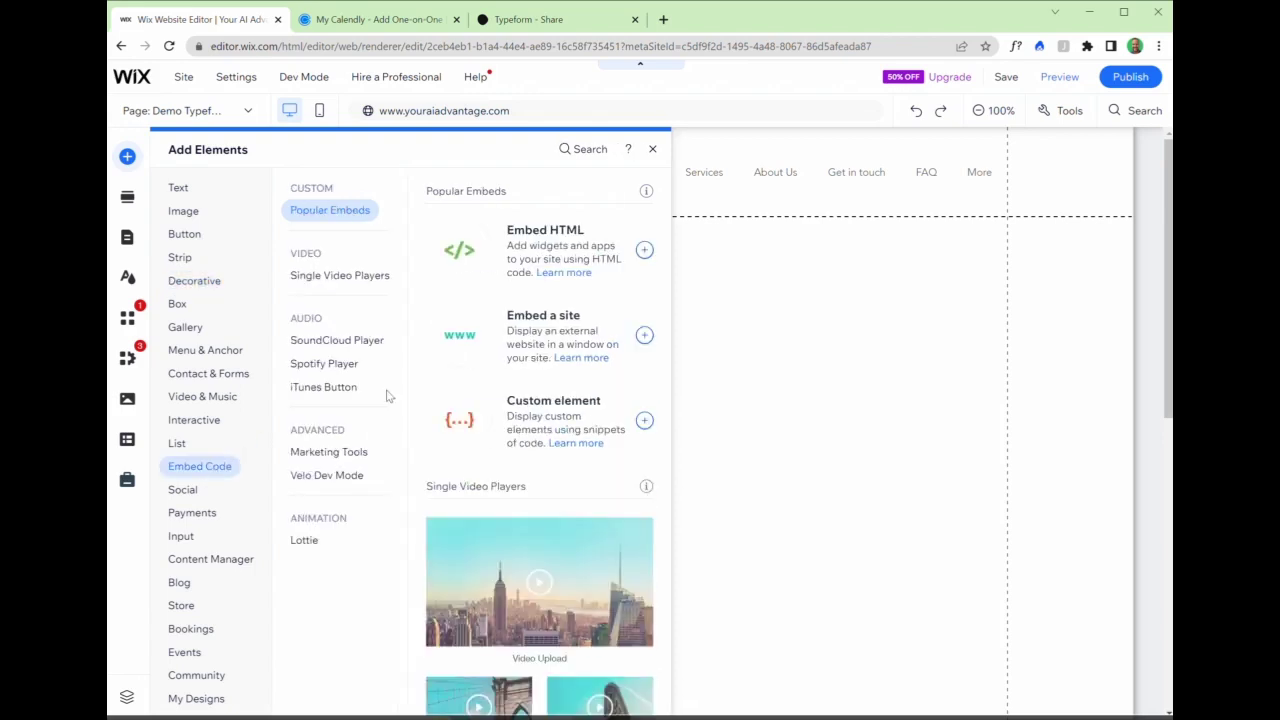
pyautogui.click(644, 251)
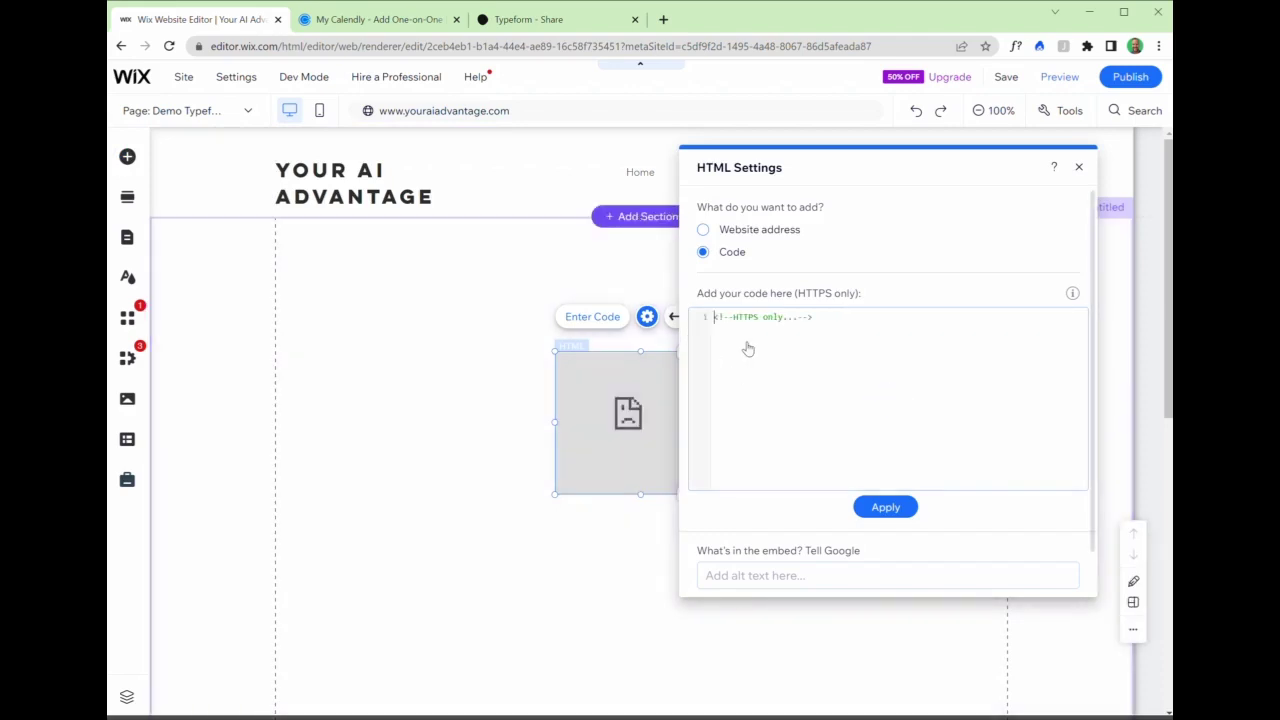
pyautogui.hotkey('ctrl', 'v')
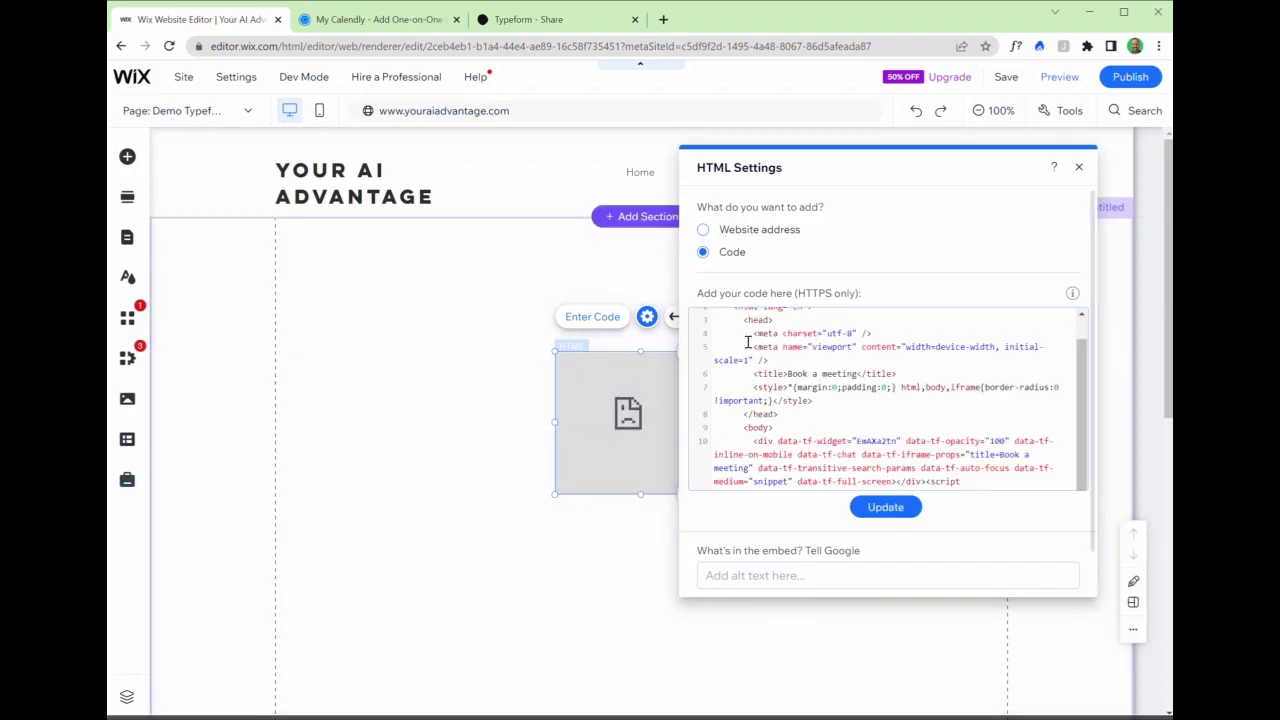
pyautogui.click(884, 512)
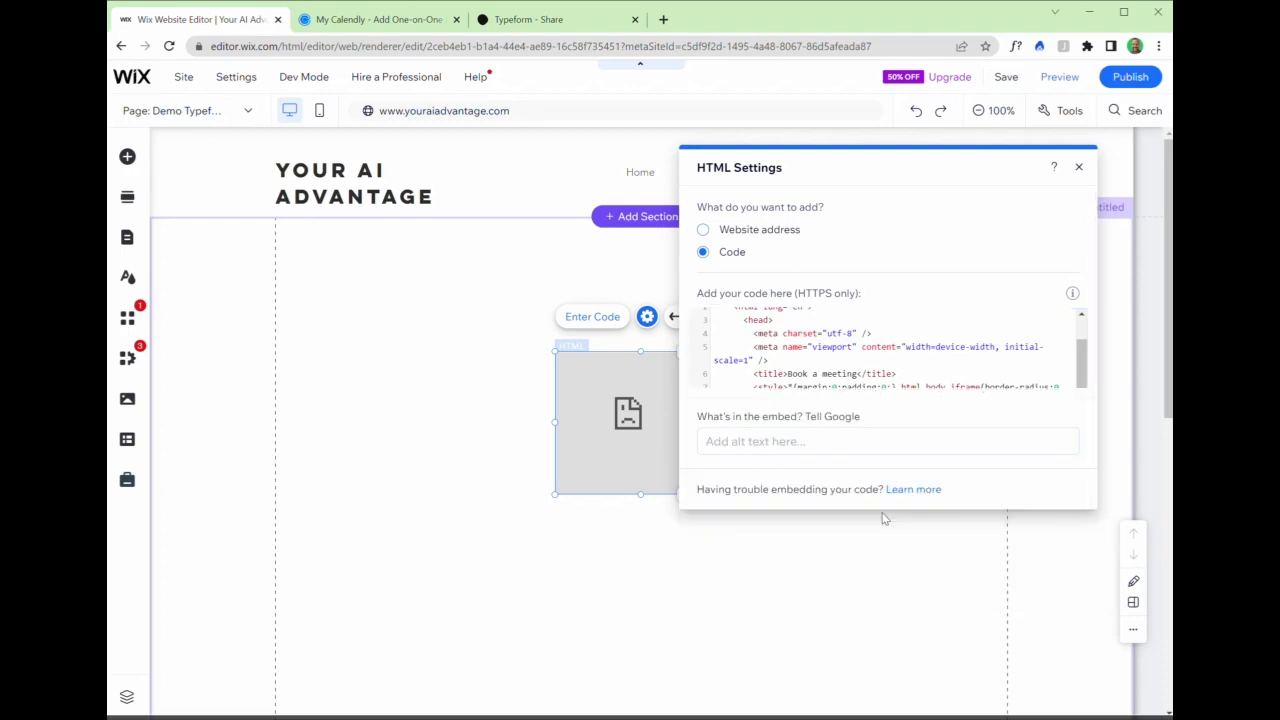
pyautogui.click(1079, 167)
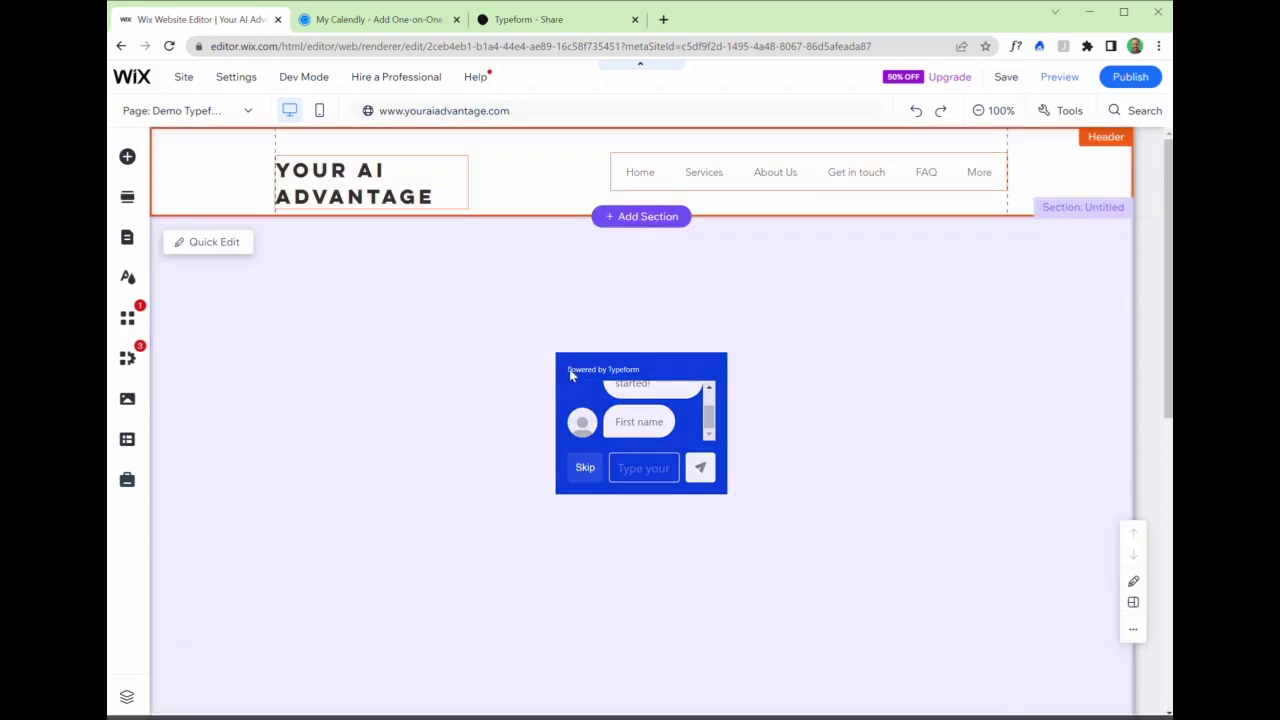
# - Move the embedded Typeform element to the upper part of the section and enlarge it to slightly beyond the page's content width
pyautogui.click(572, 370)
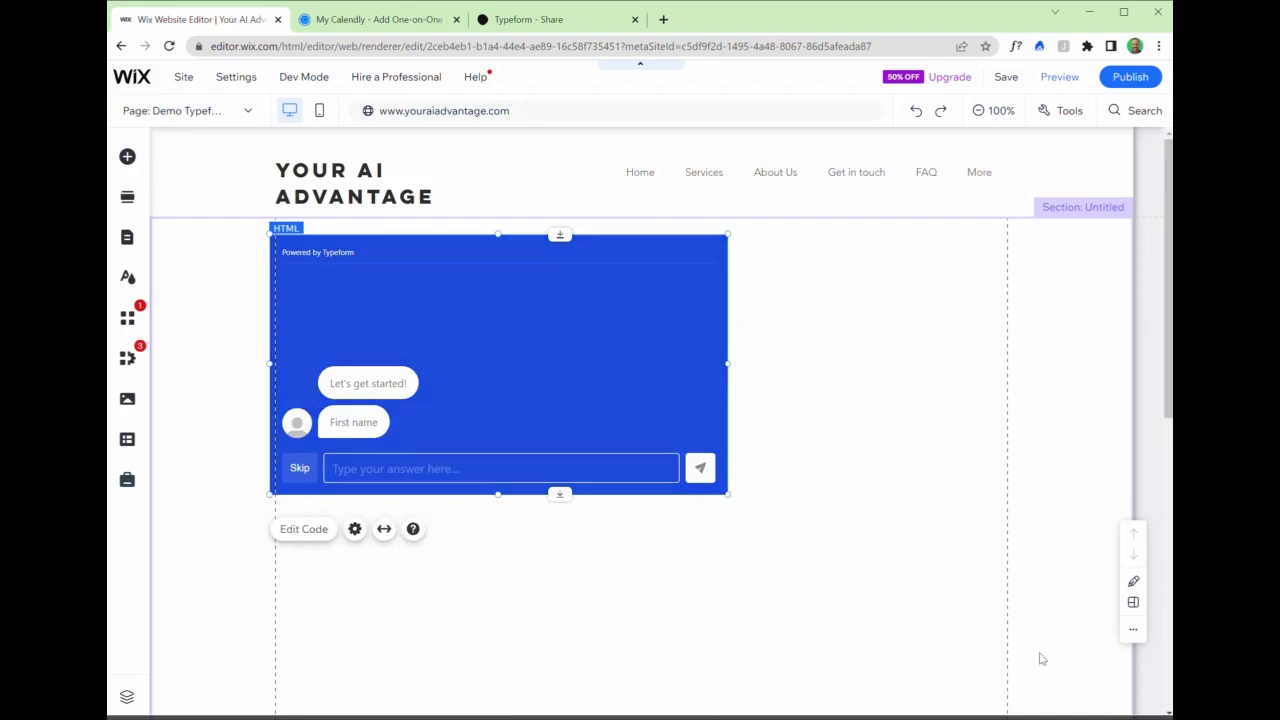
pyautogui.moveTo(1047, 663); pyautogui.dragTo(1043, 670)
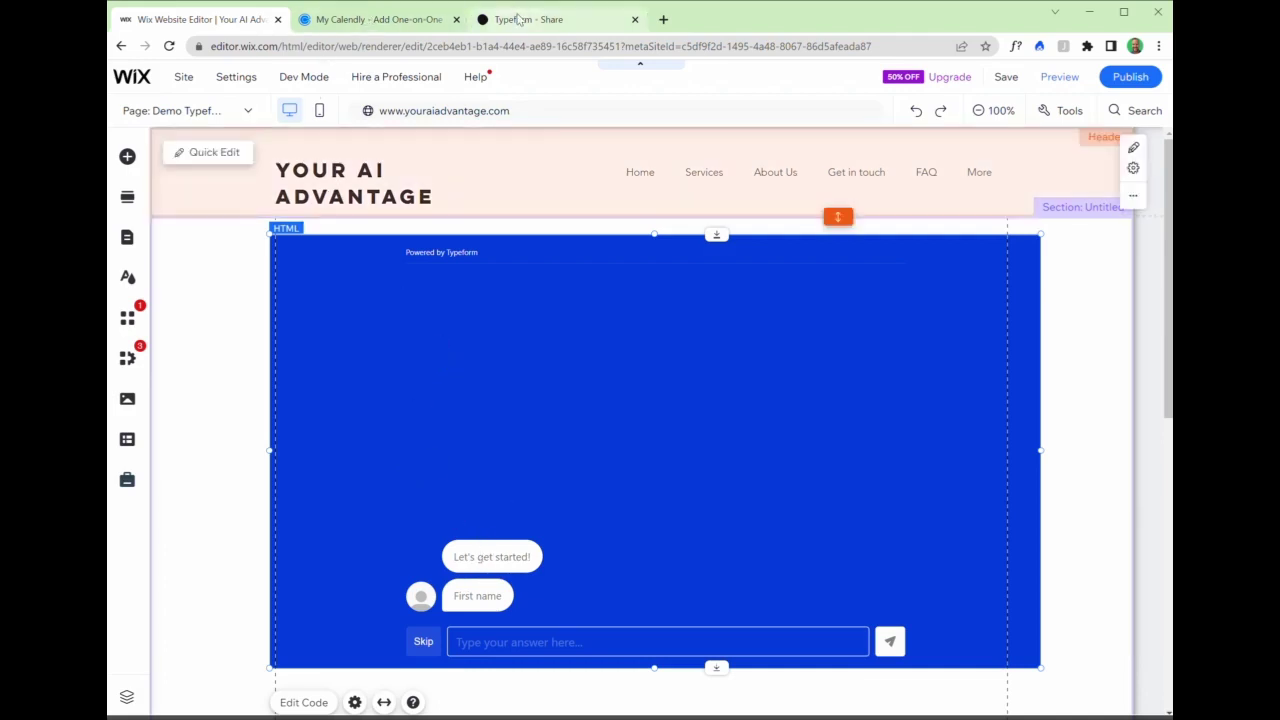
# - Switch to Typeform, close the embed code dialog to view the full-page chat preview, and return to the Wix editor
pyautogui.click(518, 19)
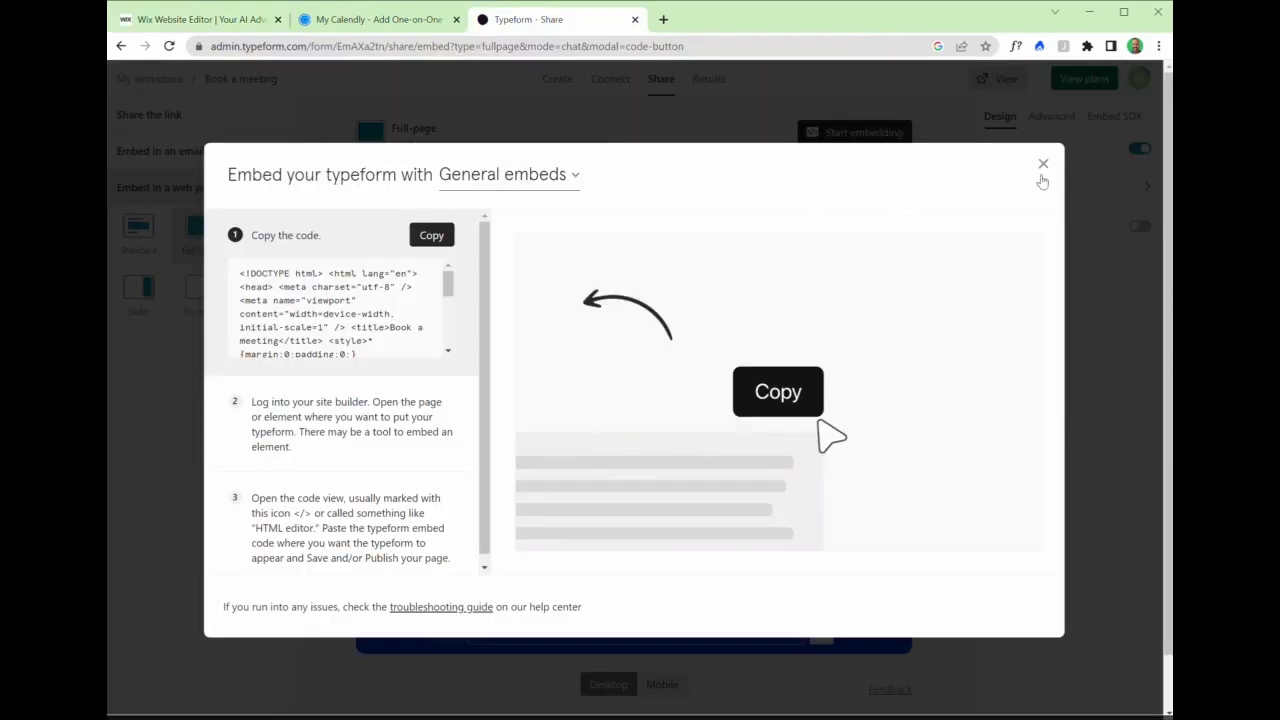
pyautogui.press('Escape')
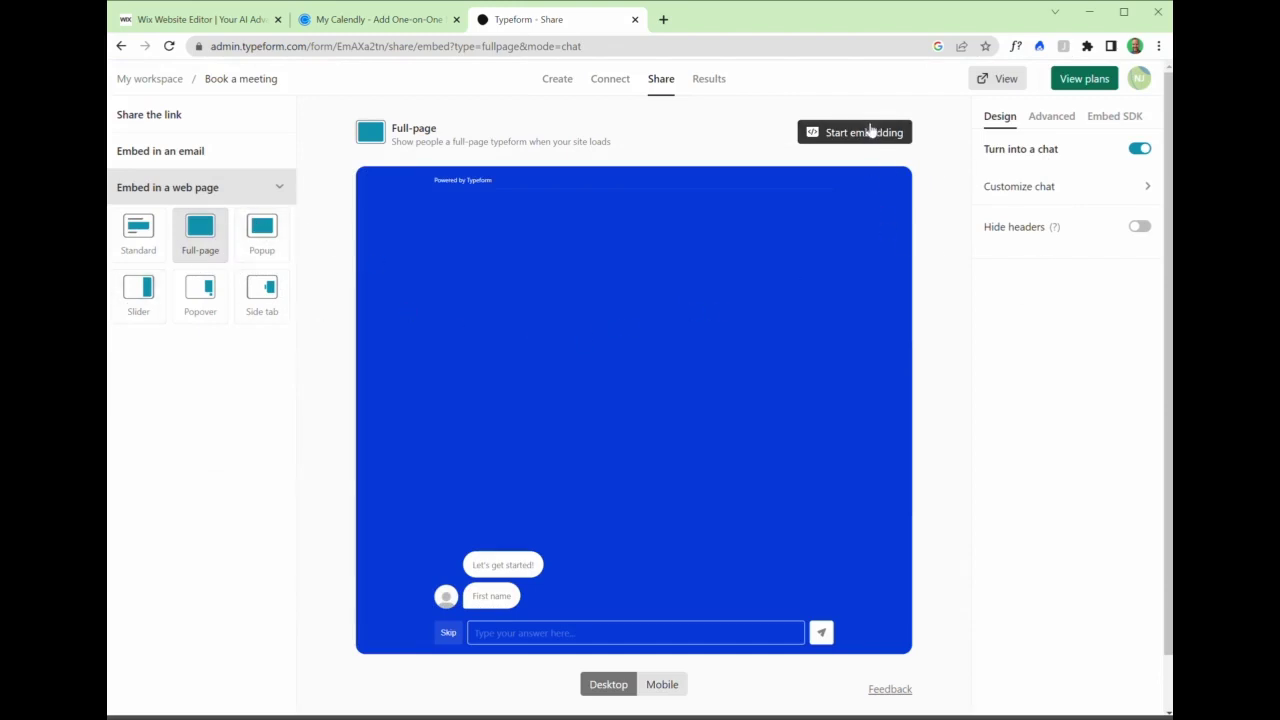
pyautogui.click(205, 25)
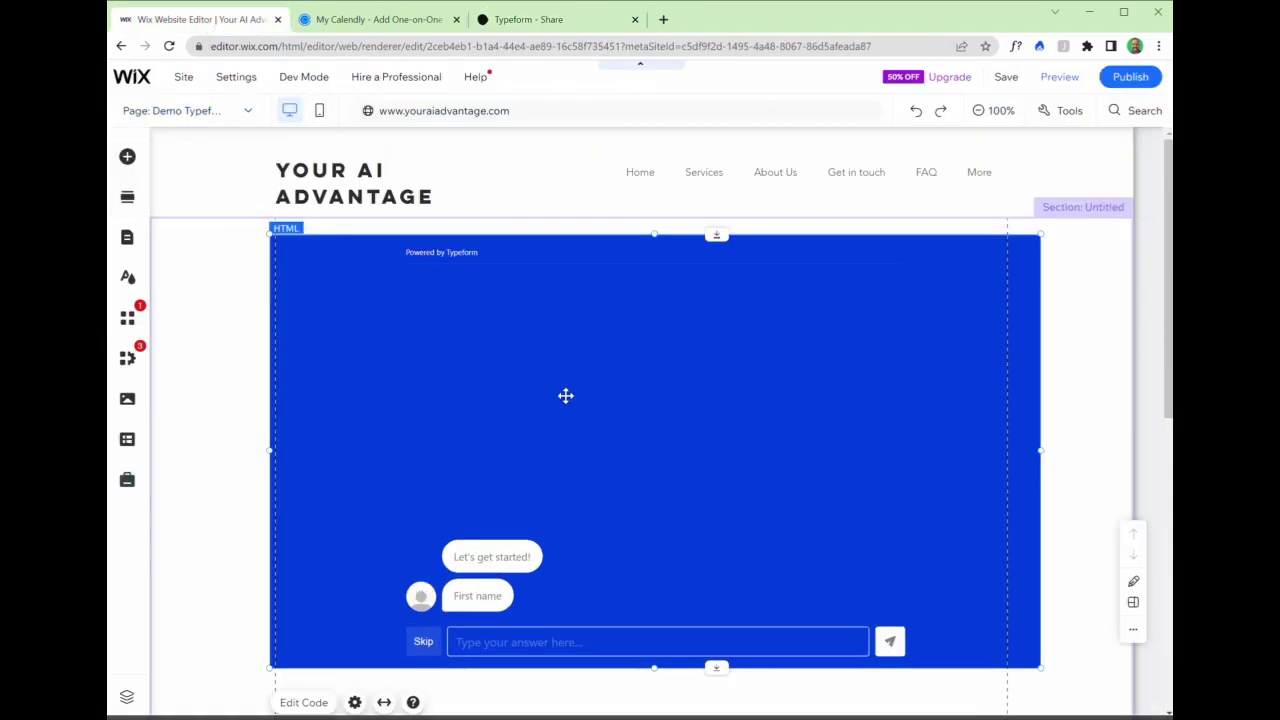
# - Centre the embedded Typeform element horizontally within the page section and deselect it
pyautogui.moveTo(566, 394); pyautogui.dragTo(551, 393)
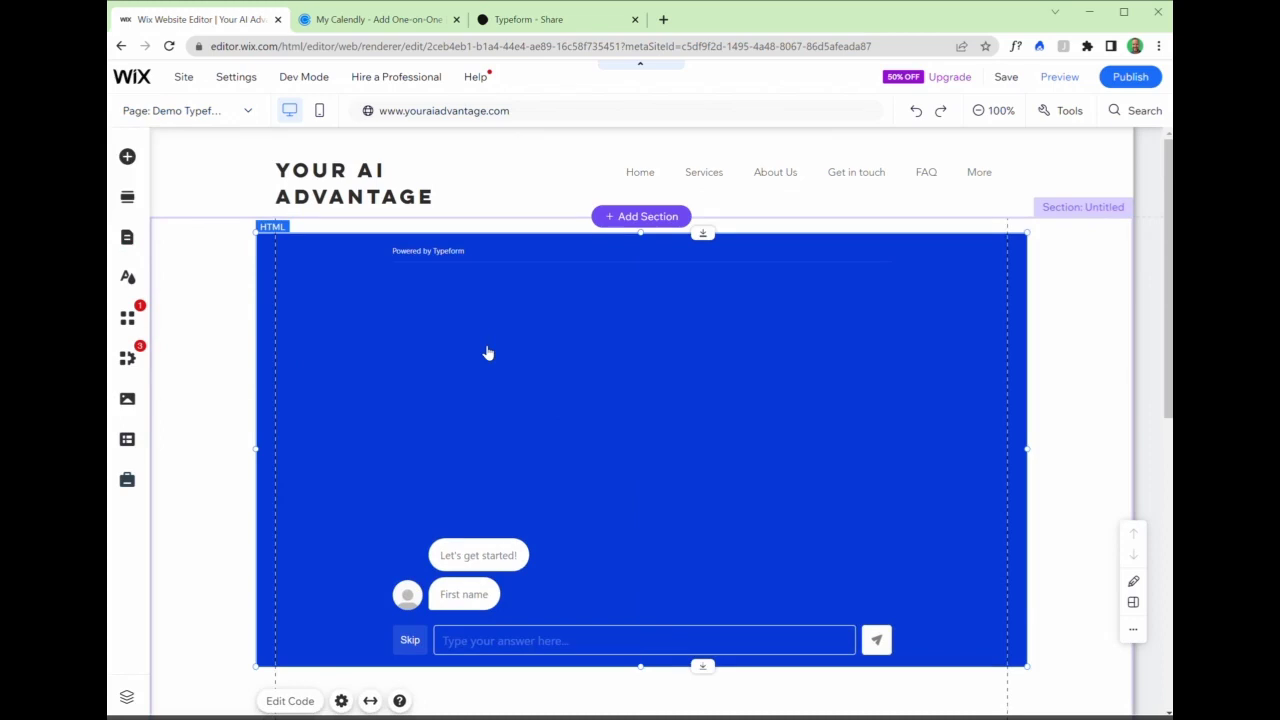
pyautogui.rightClick(488, 353)
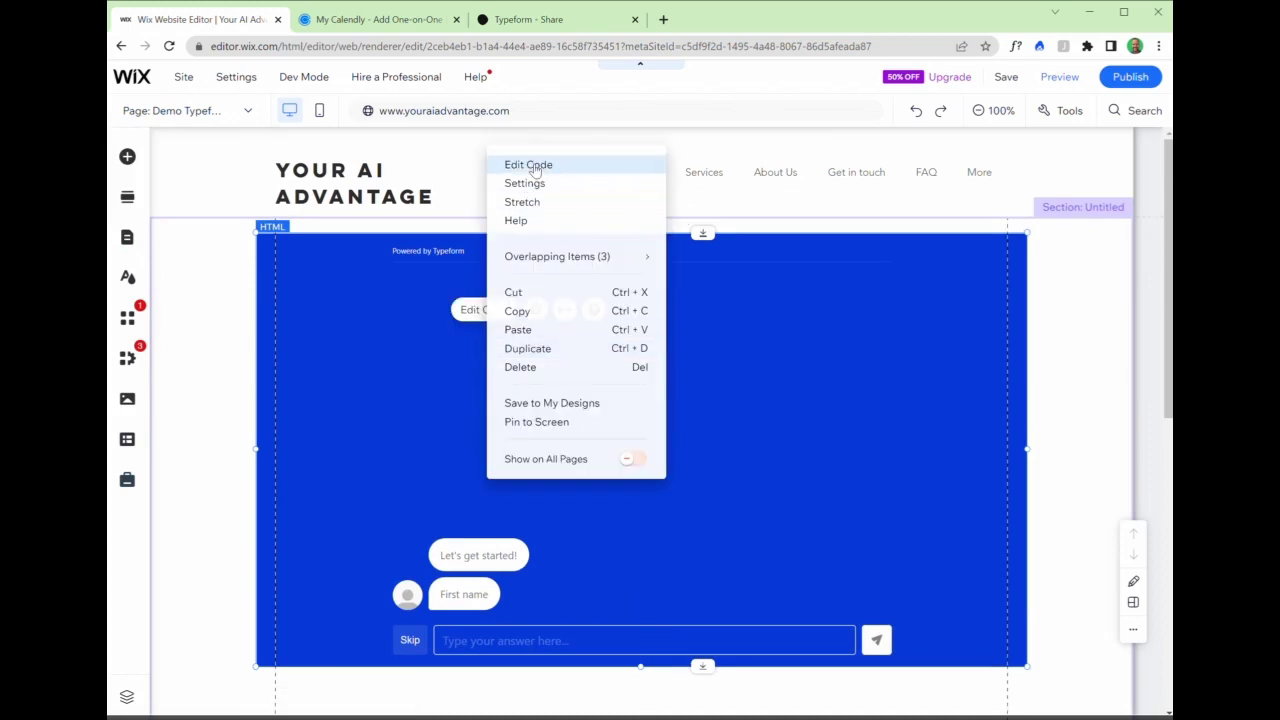
pyautogui.click(194, 349)
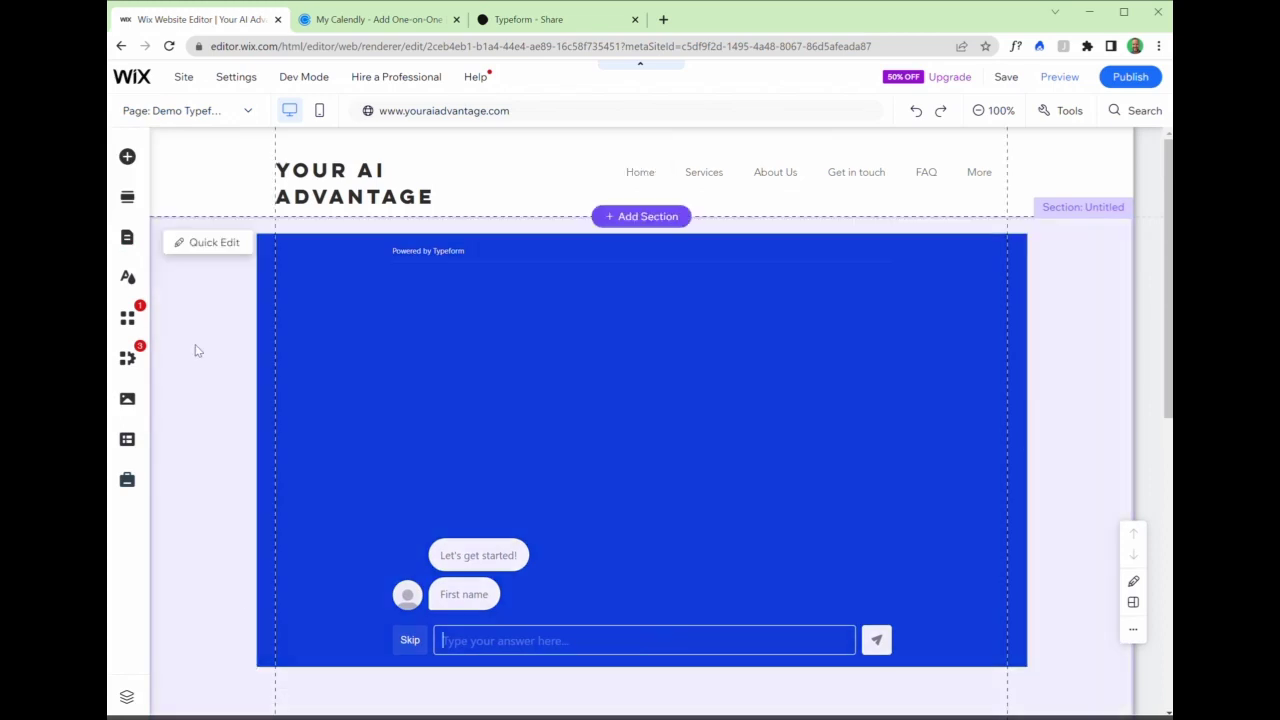
# - Preview the site from the Demo Landing Page and follow its Start Now button to the embedded form page
pyautogui.click(198, 113)
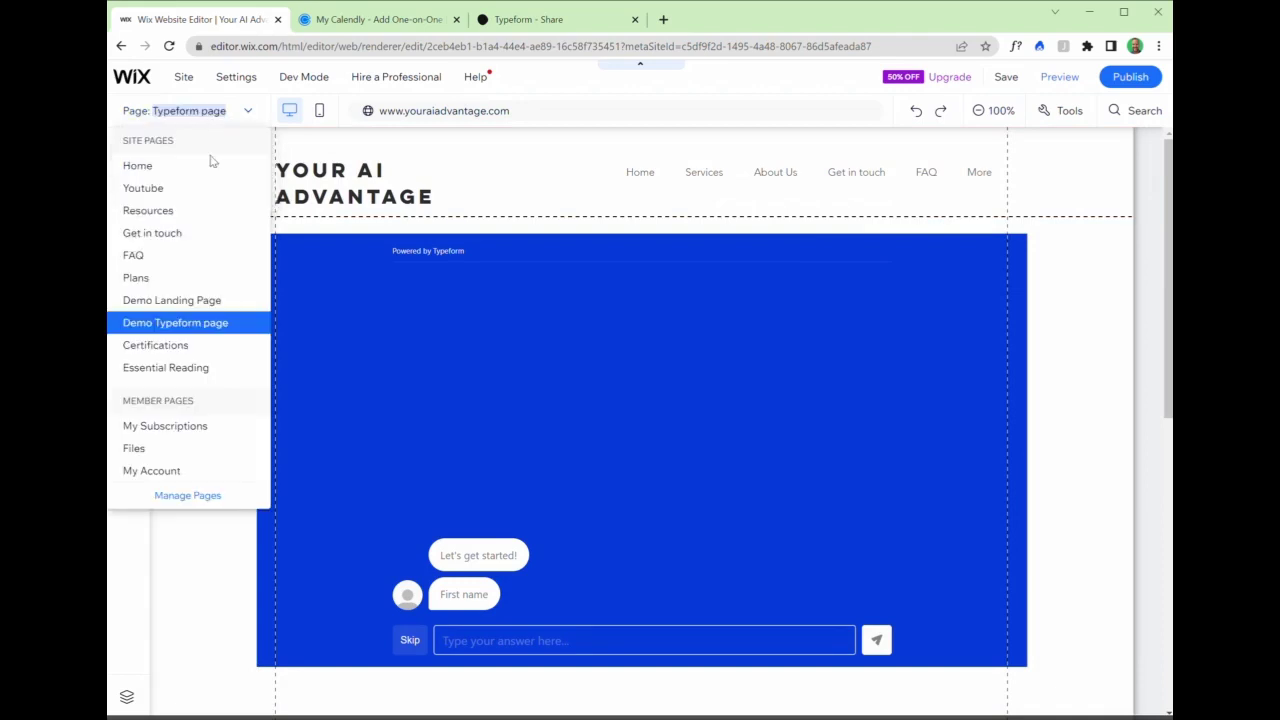
pyautogui.click(190, 303)
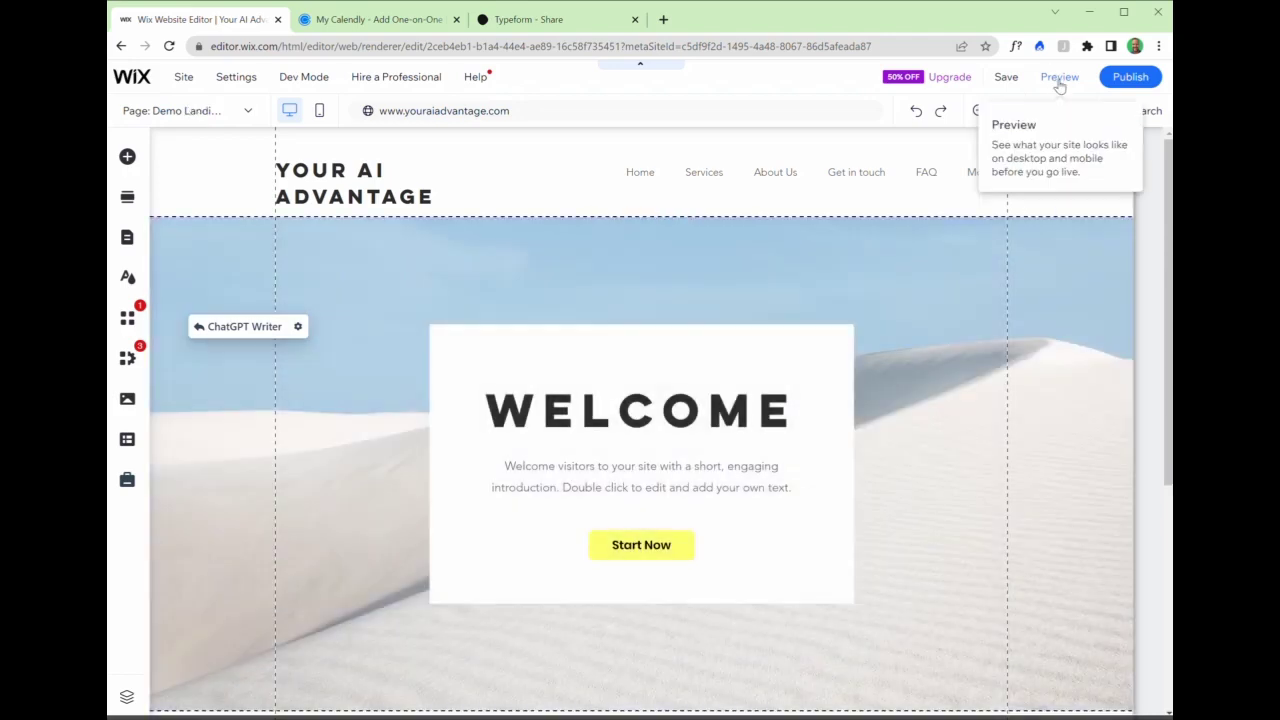
pyautogui.click(1059, 80)
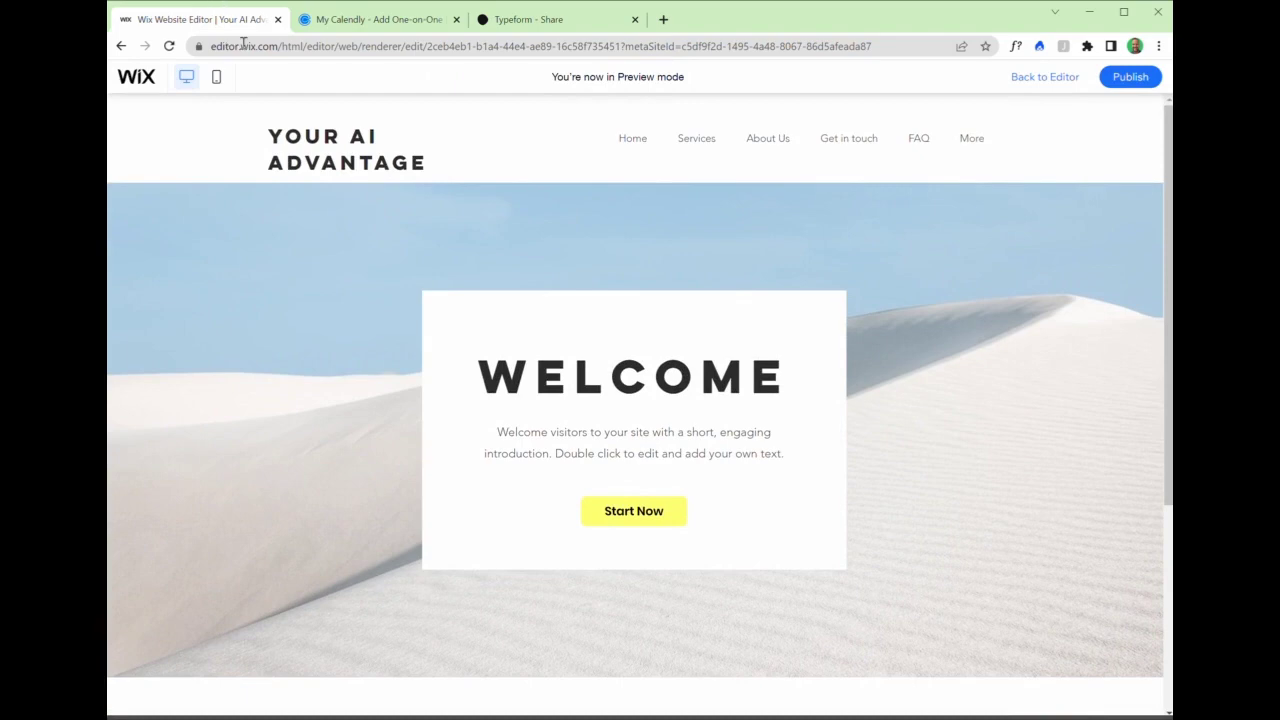
pyautogui.click(628, 512)
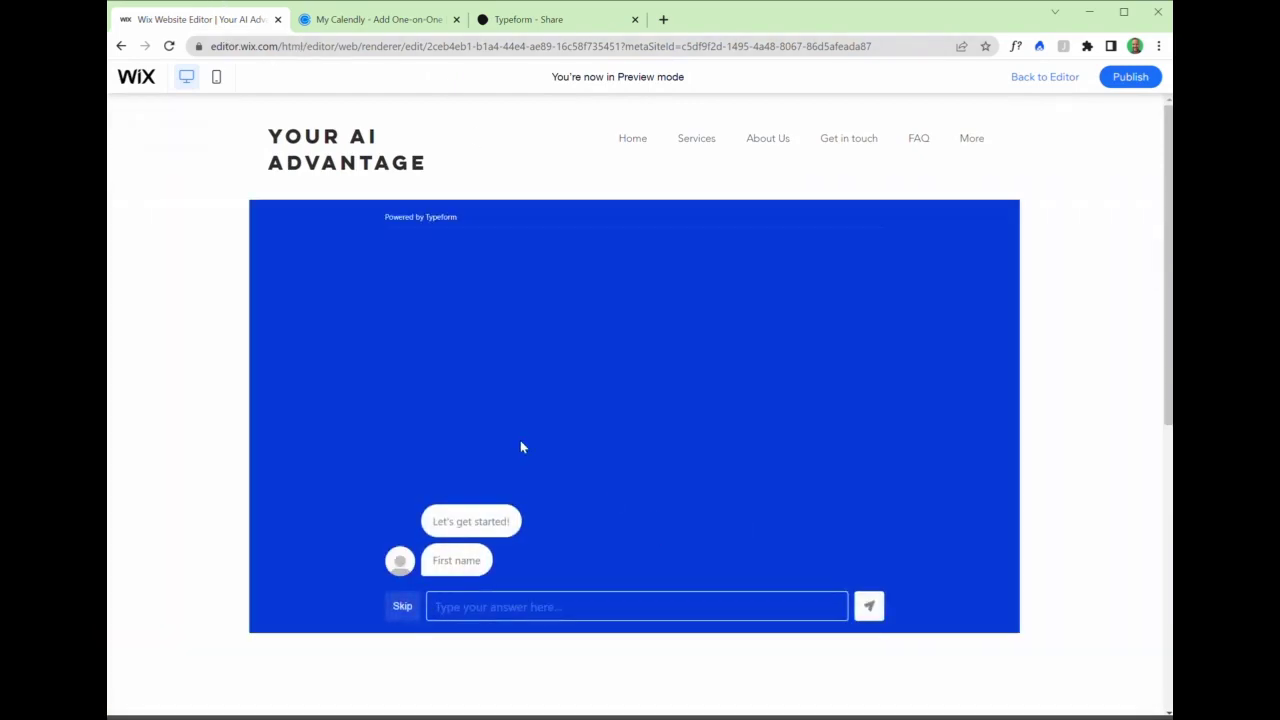
# - Submit a test first name in the embedded chat form
pyautogui.click(504, 609)
pyautogui.write('JOhn')
pyautogui.press('Return')
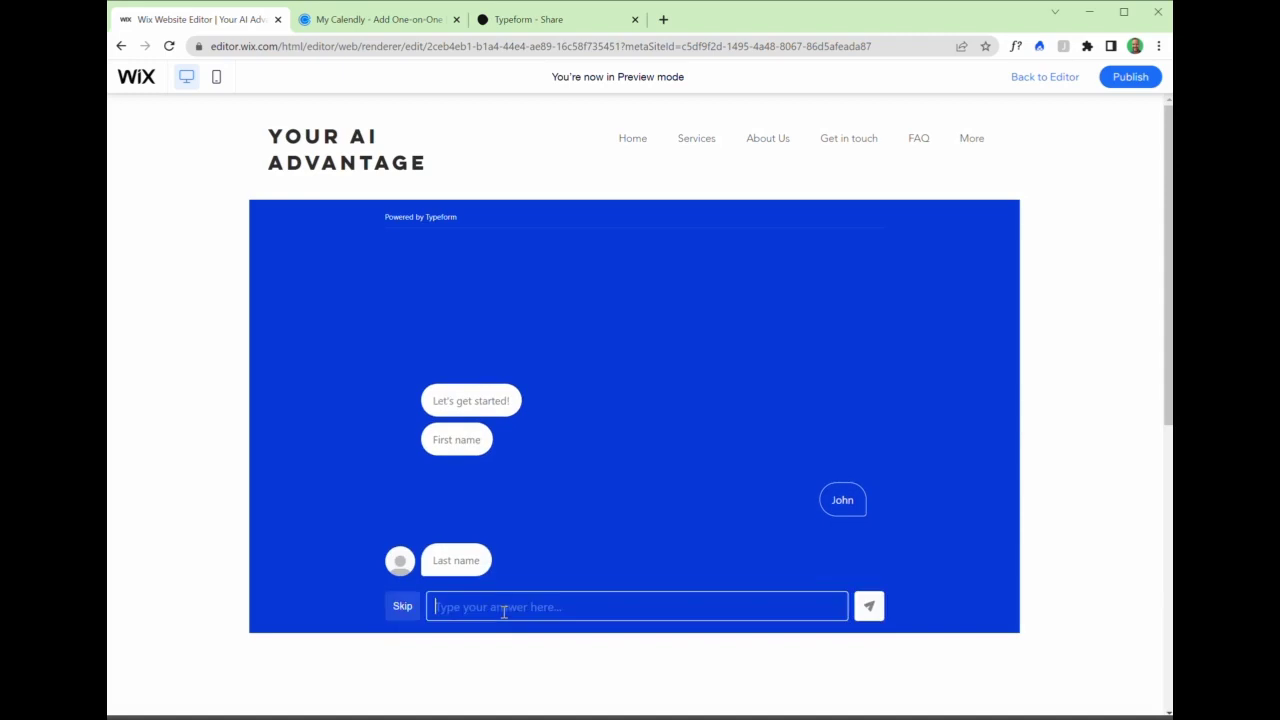